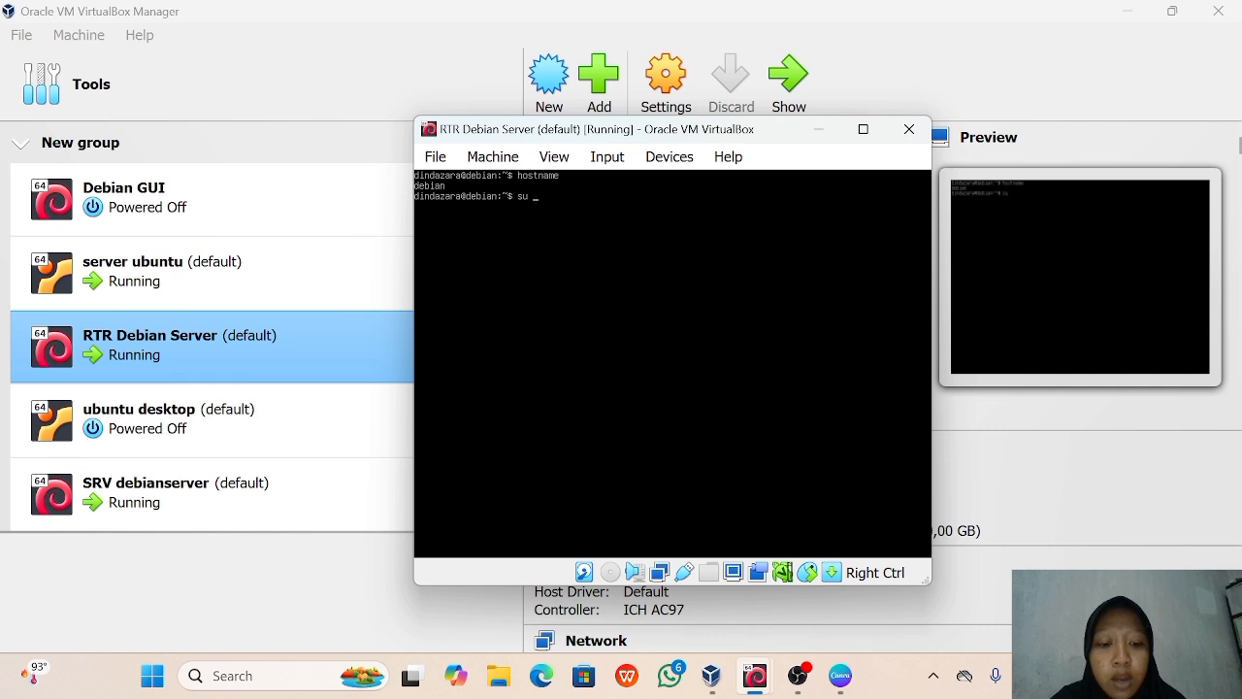
- Switch to the root account with su - and the root password
{"action": "type", "text": "-"}
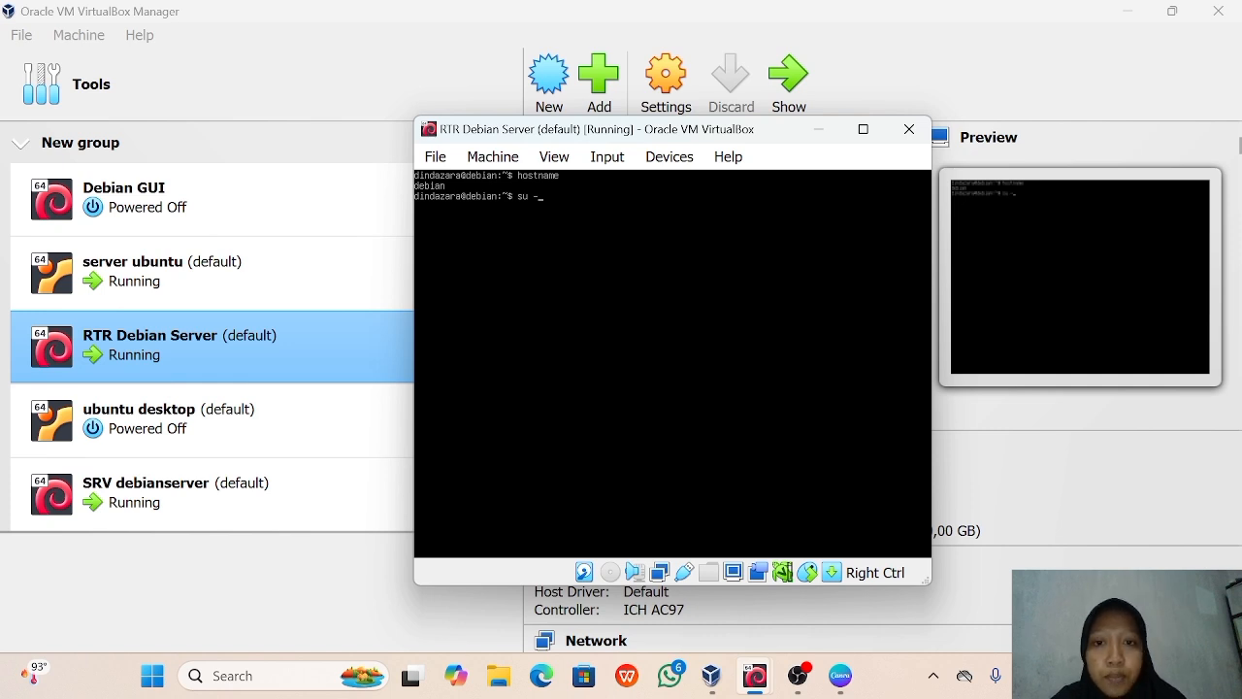
{"action": "key", "text": "Return"}
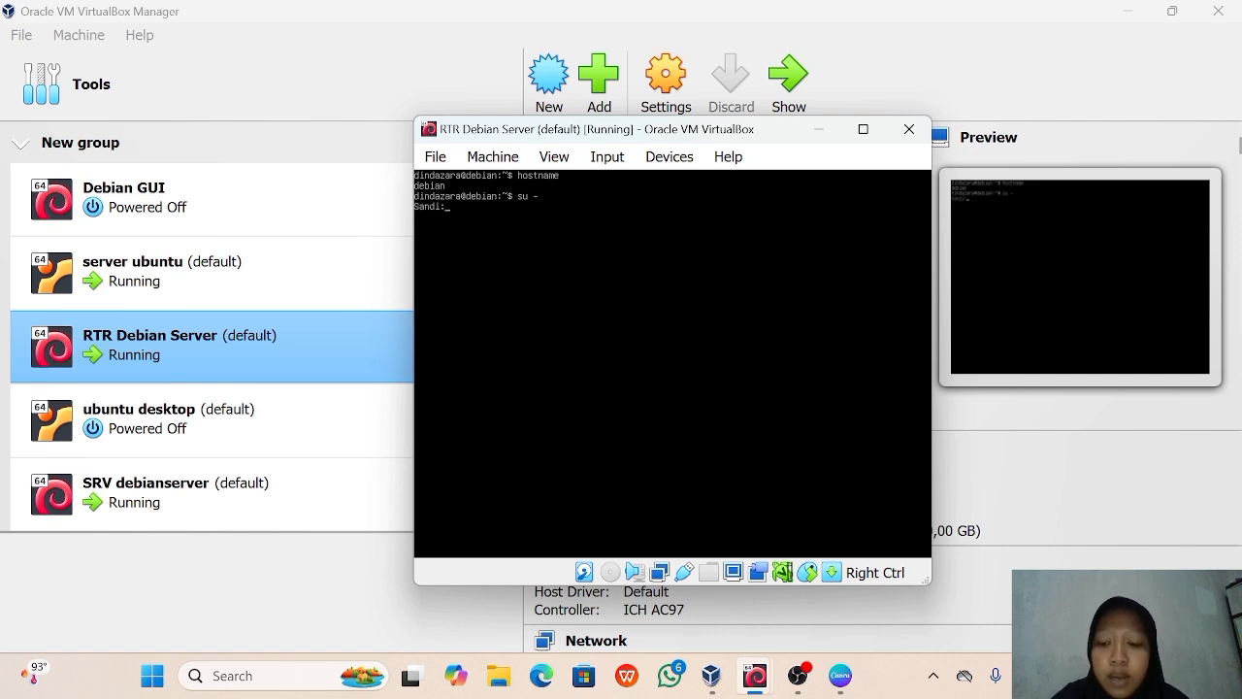
{"action": "key", "text": "Return"}
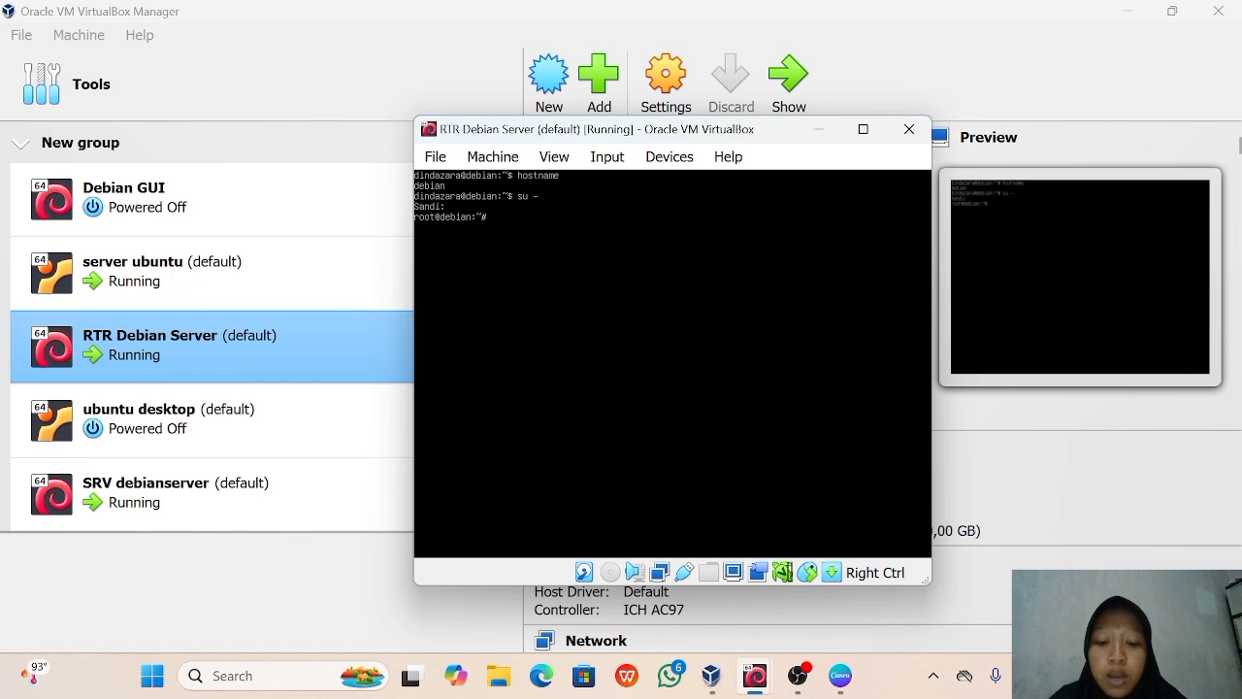
- Set the hostname to RTR-Debian, confirm it with hostname, then exit the root shell
{"action": "type", "text": "hostnamectl"}
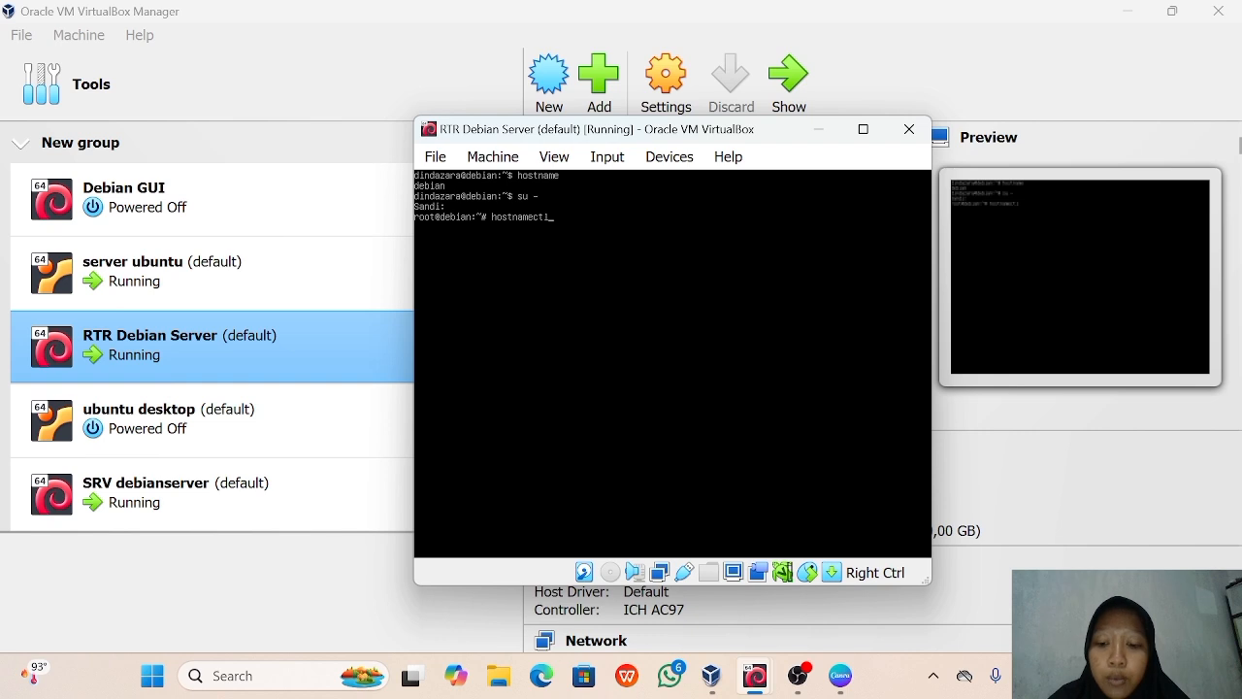
{"action": "type", "text": " set"}
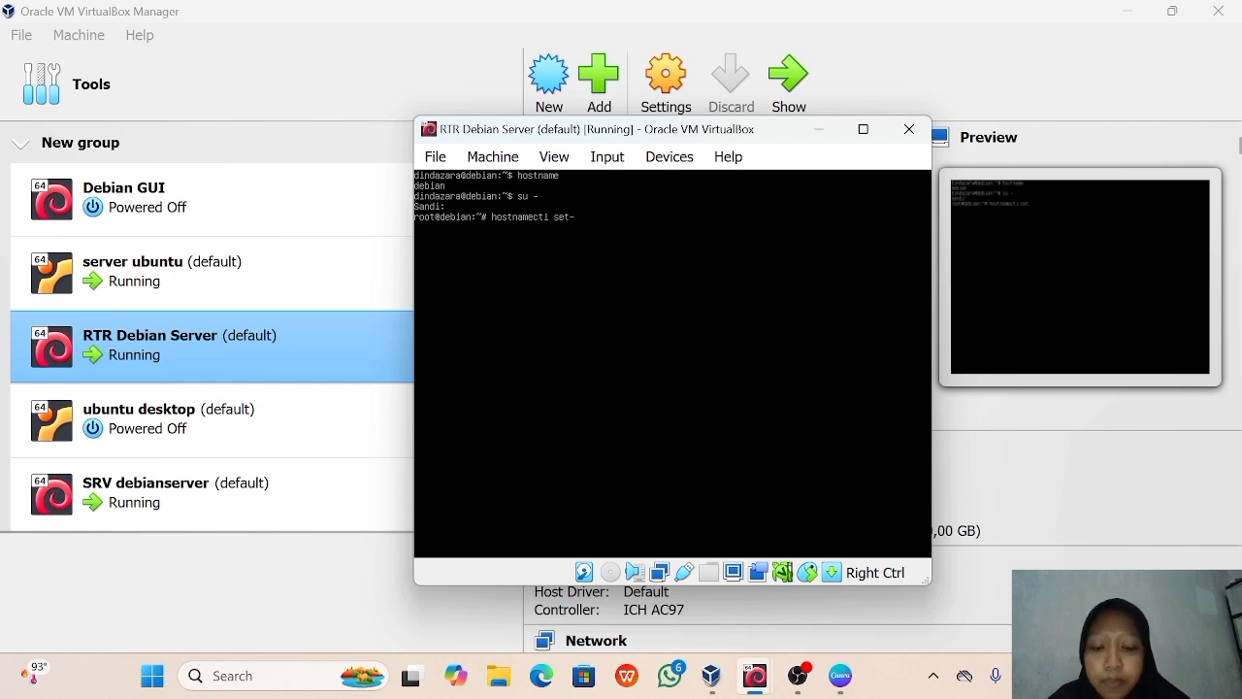
{"action": "type", "text": "-hostname RTR-"}
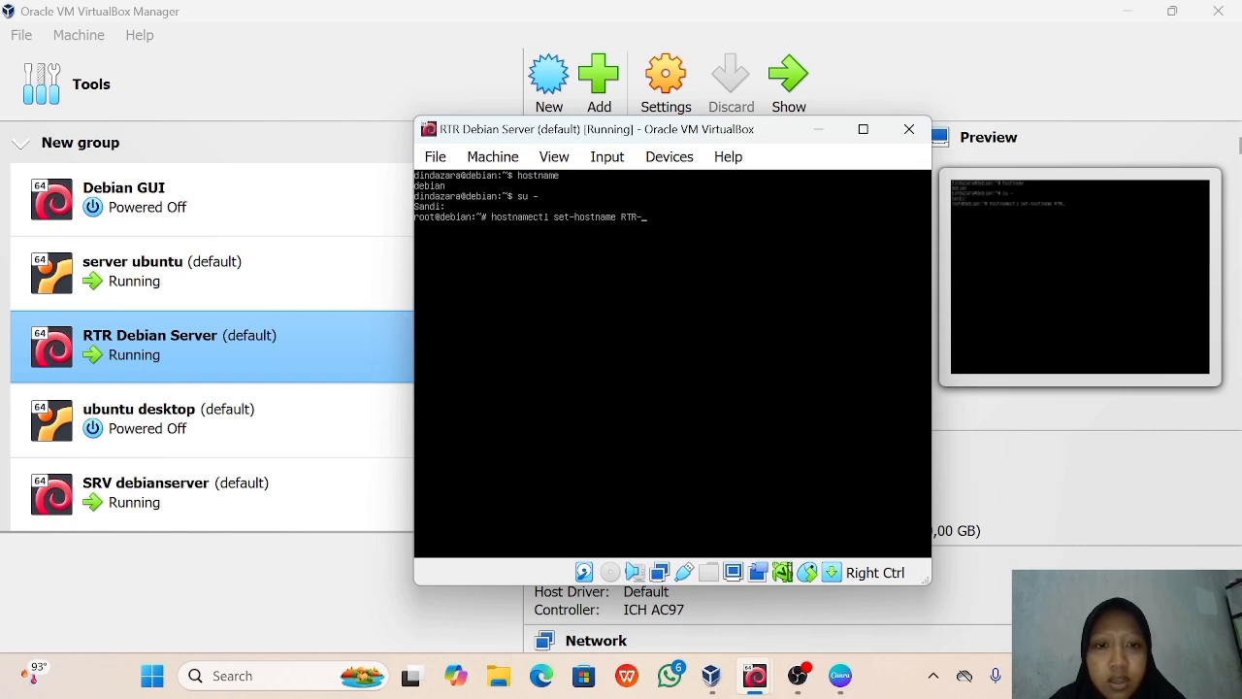
{"action": "type", "text": "De"}
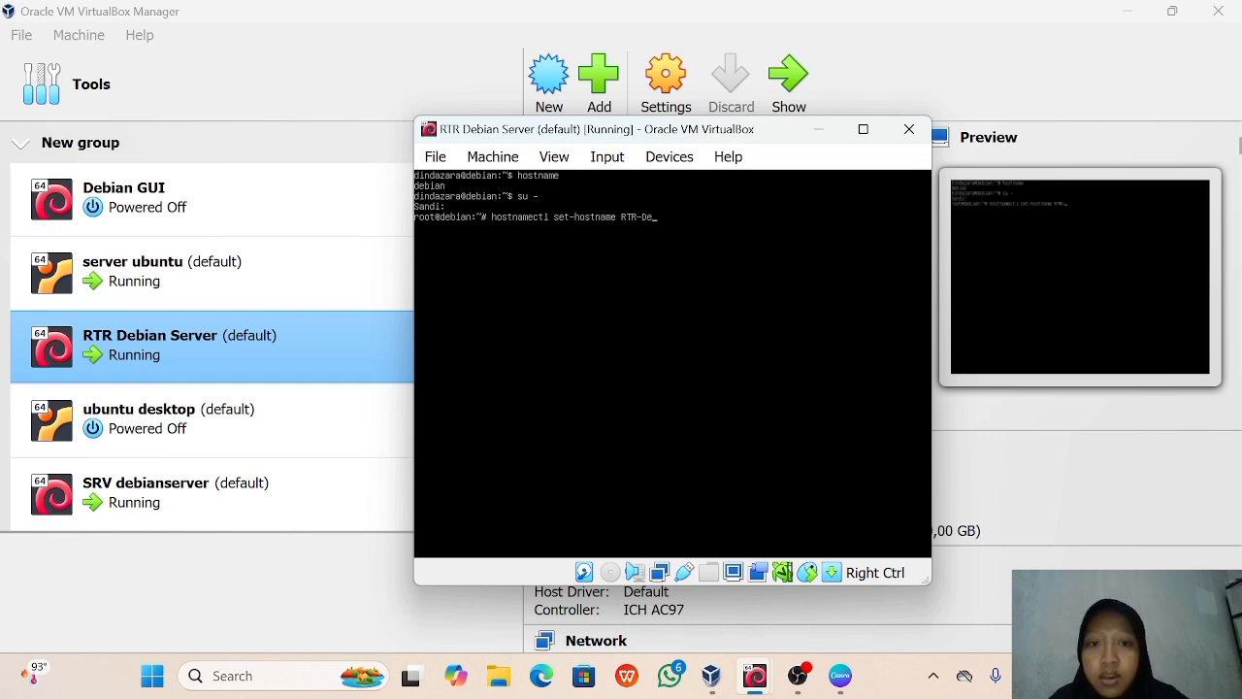
{"action": "type", "text": "bian"}
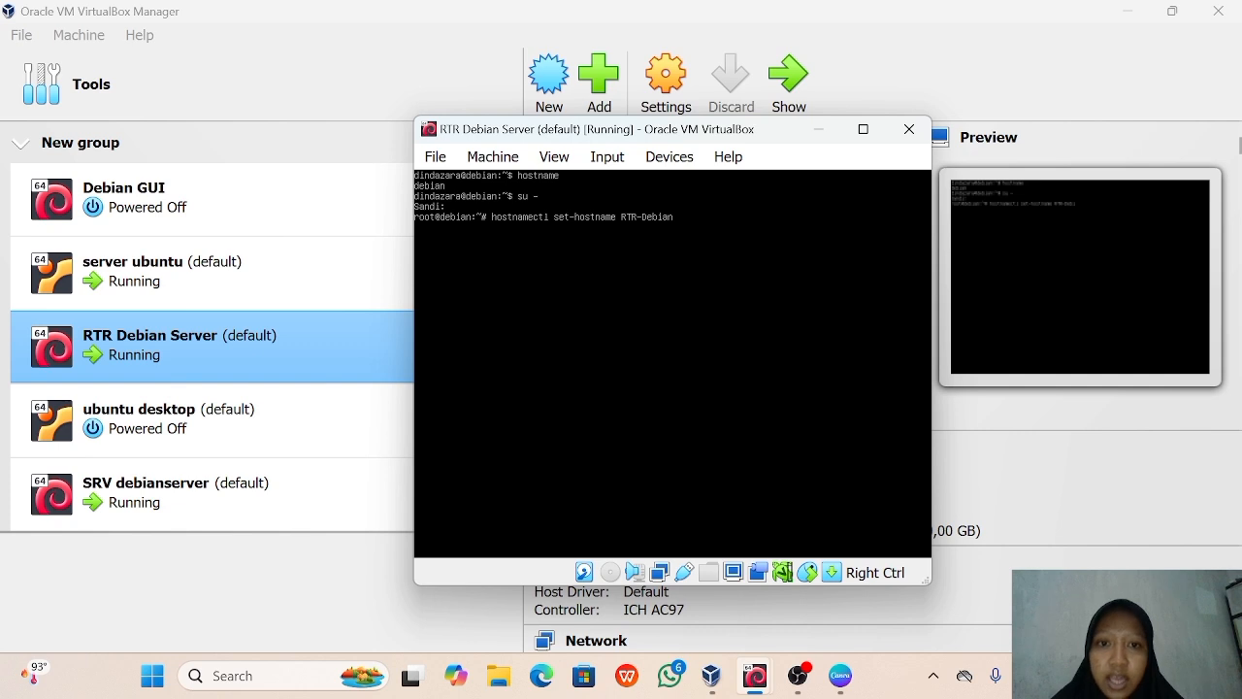
{"action": "key", "text": "Return"}
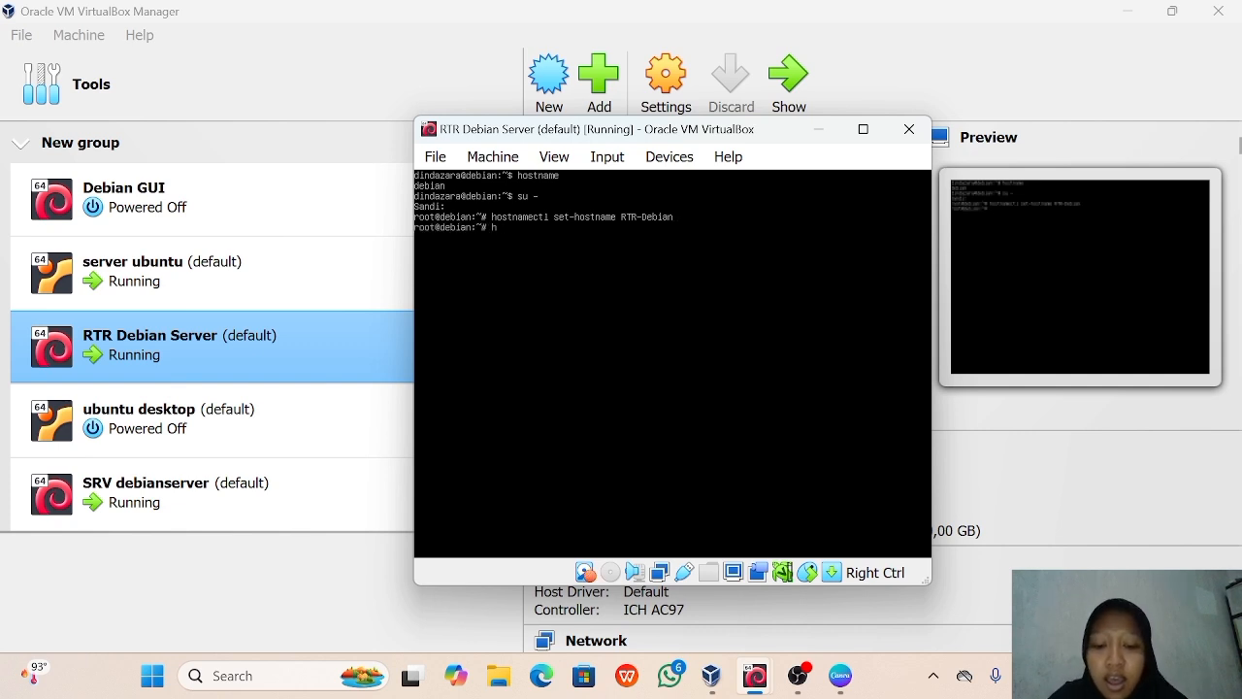
{"action": "type", "text": "hostname"}
{"action": "key", "text": "Return"}
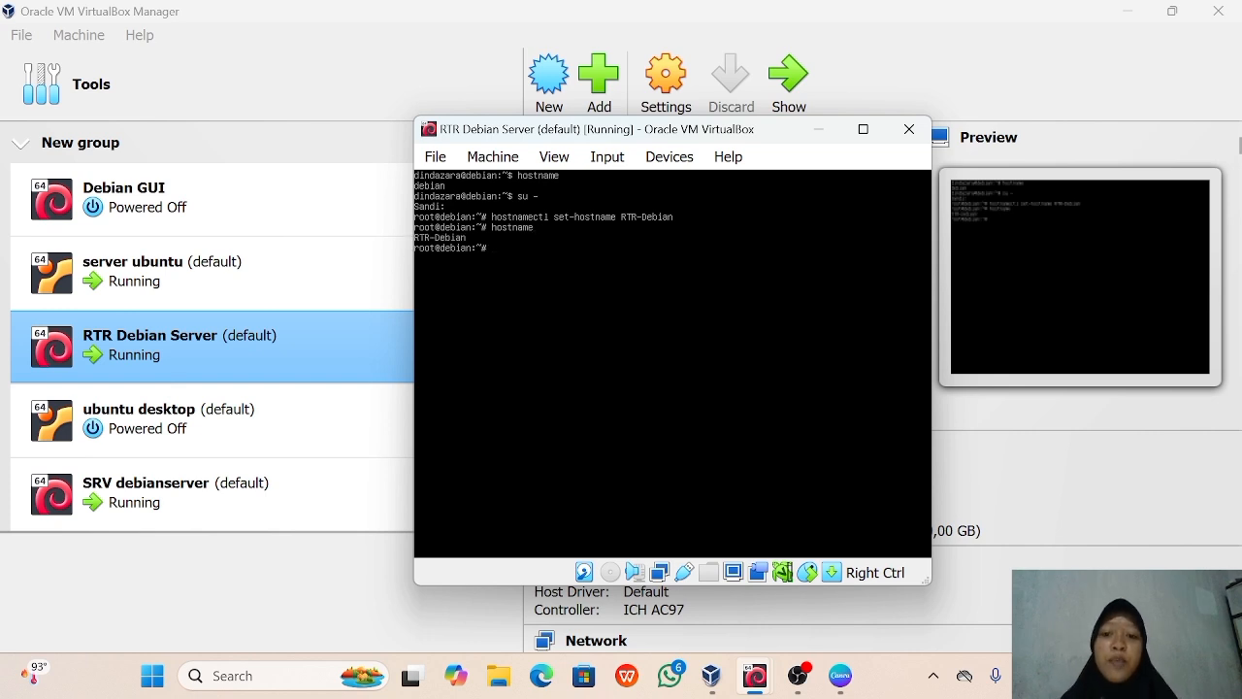
{"action": "type", "text": "exit"}
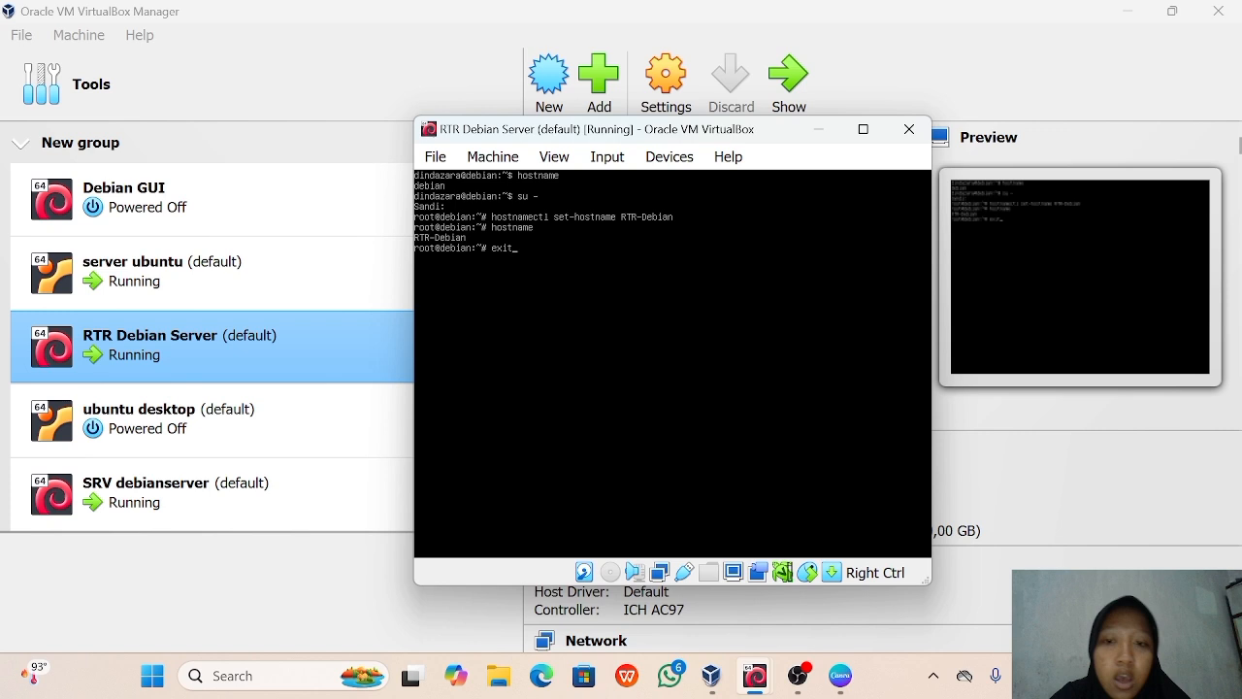
{"action": "key", "text": "Return"}
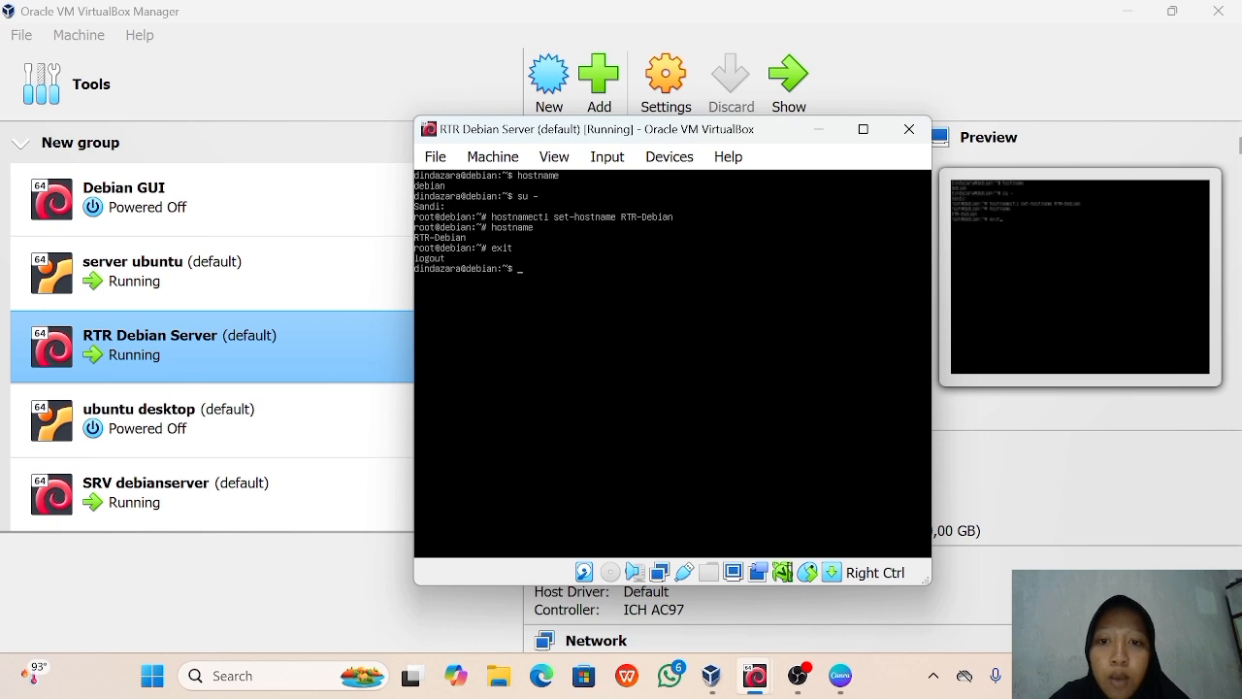
- Log out, sign back in as the regular user under RTR-Debian, then select the SRV debianserver VM
{"action": "type", "text": "ex"}
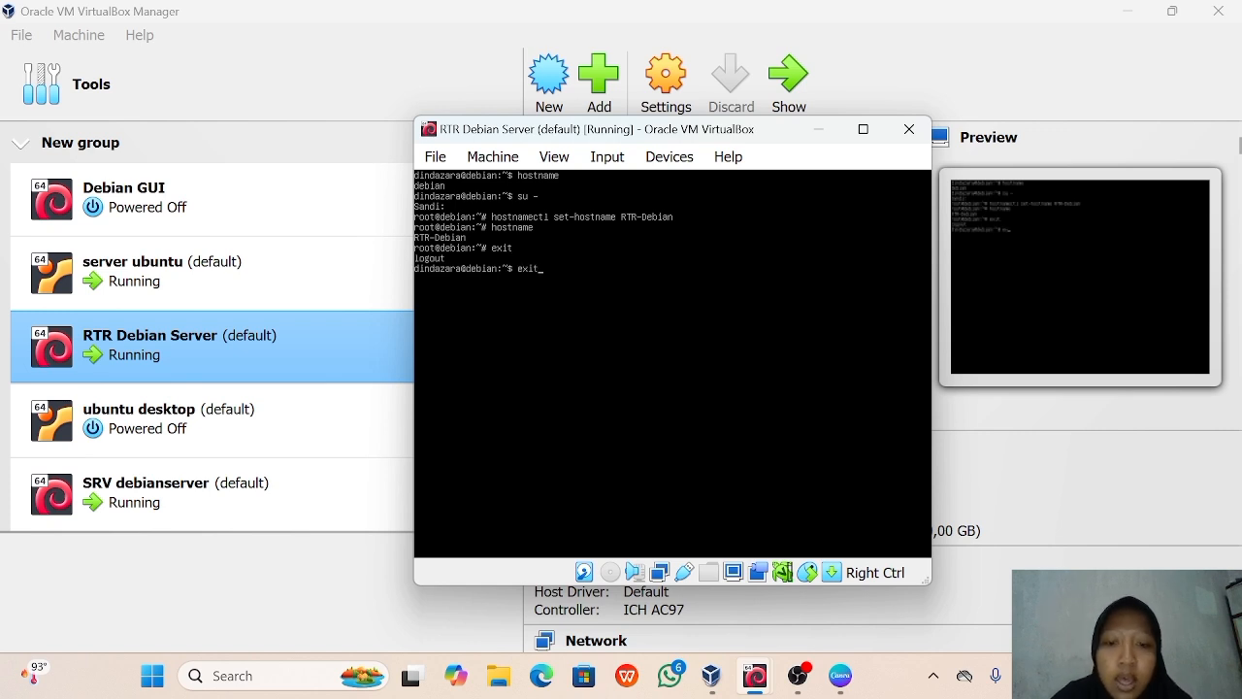
{"action": "type", "text": "it"}
{"action": "key", "text": "Return"}
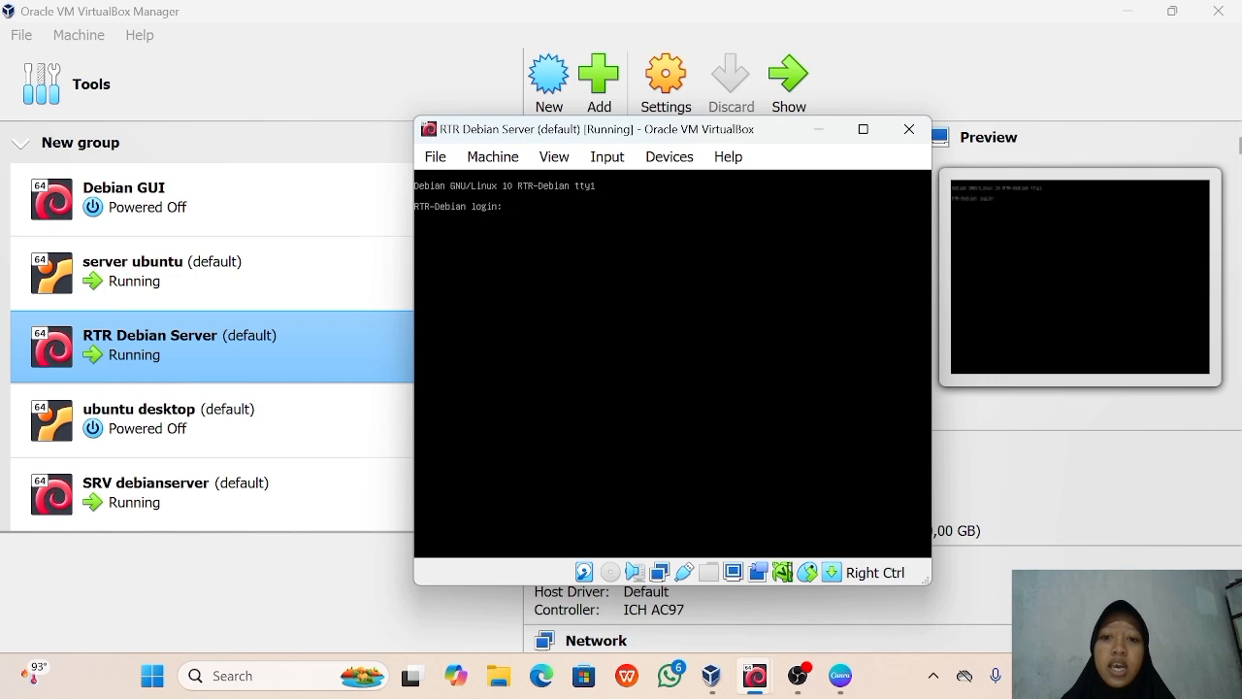
{"action": "type", "text": "dindazara"}
{"action": "key", "text": "Return"}
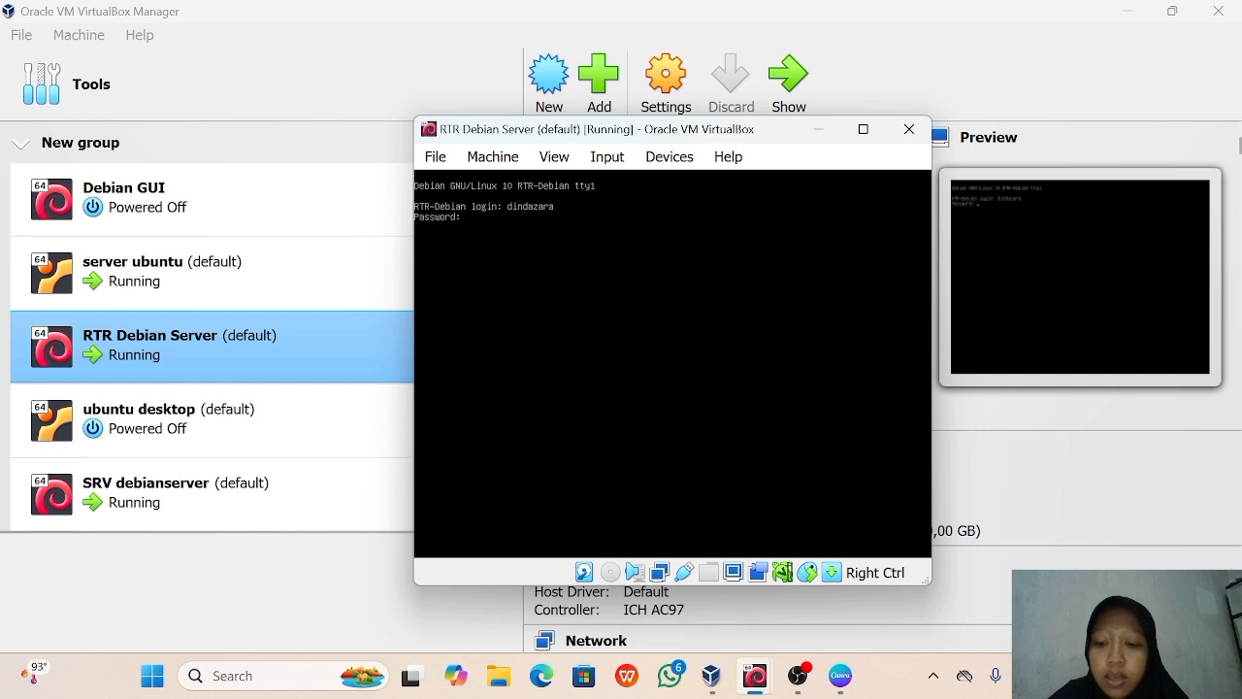
{"action": "key", "text": "Return"}
{"action": "key", "text": "Return"}
{"action": "key", "text": "Return"}
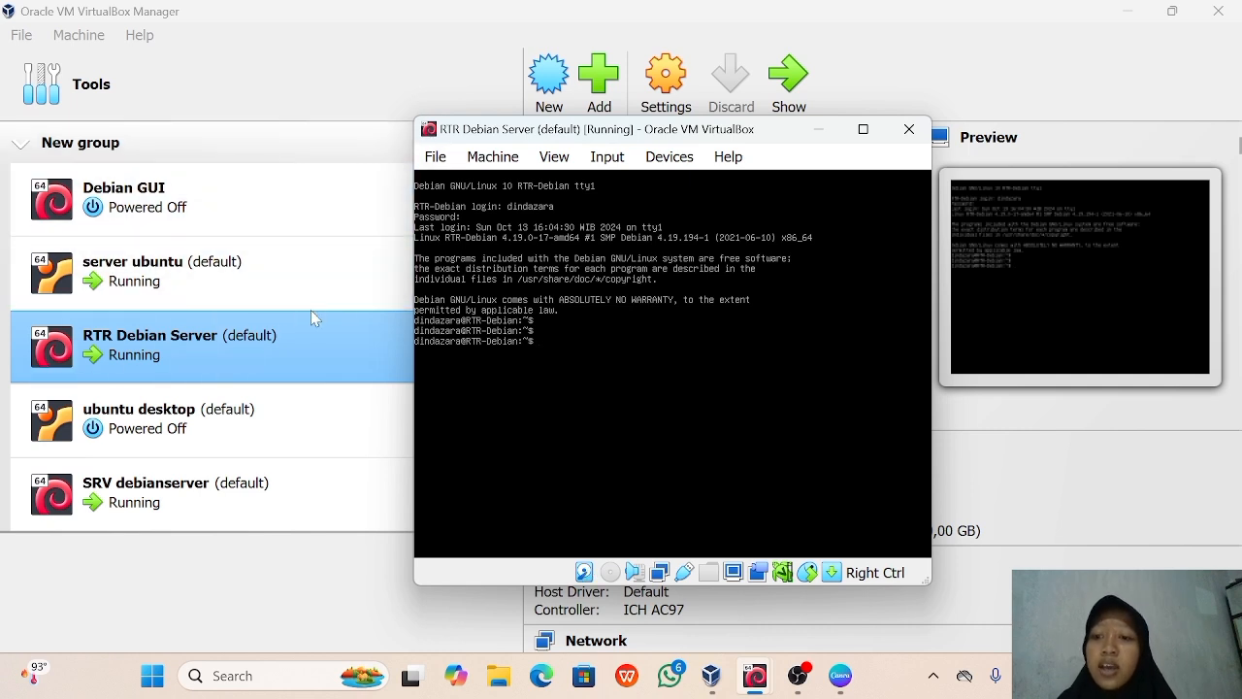
{"action": "left_click", "coordinate": [266, 492]}
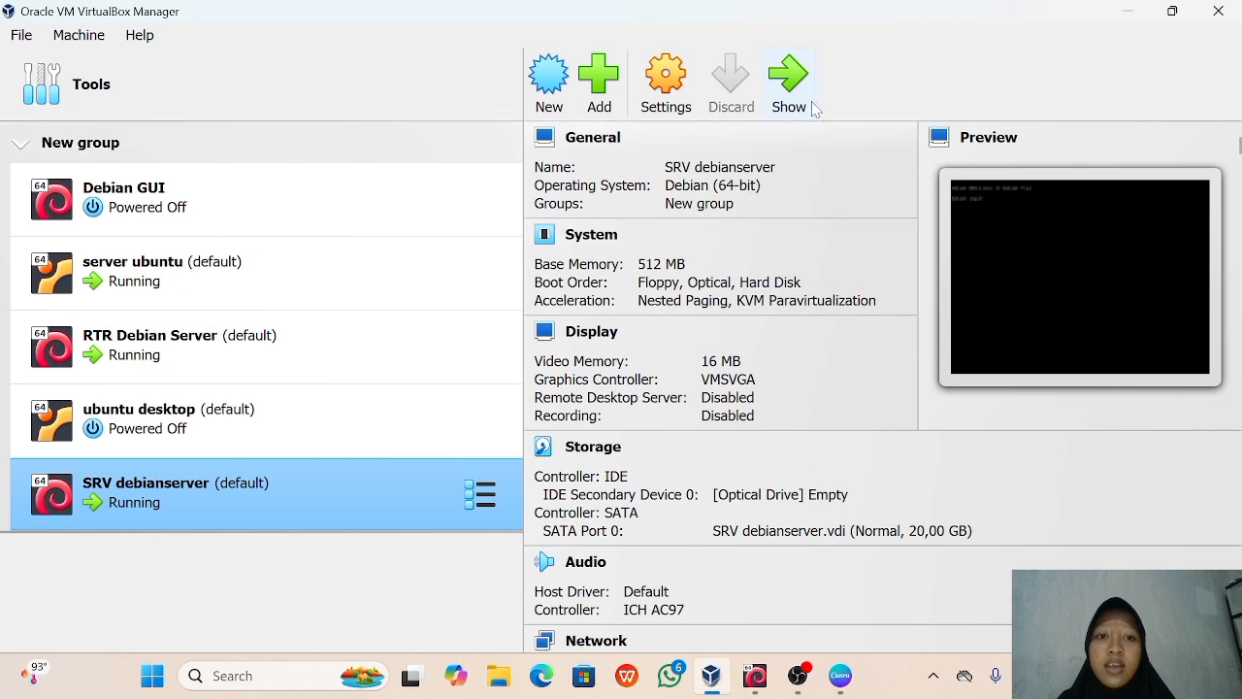
- Open the SRV debianserver console, log in as the regular user, and become root with su -
{"action": "left_click", "coordinate": [791, 81]}
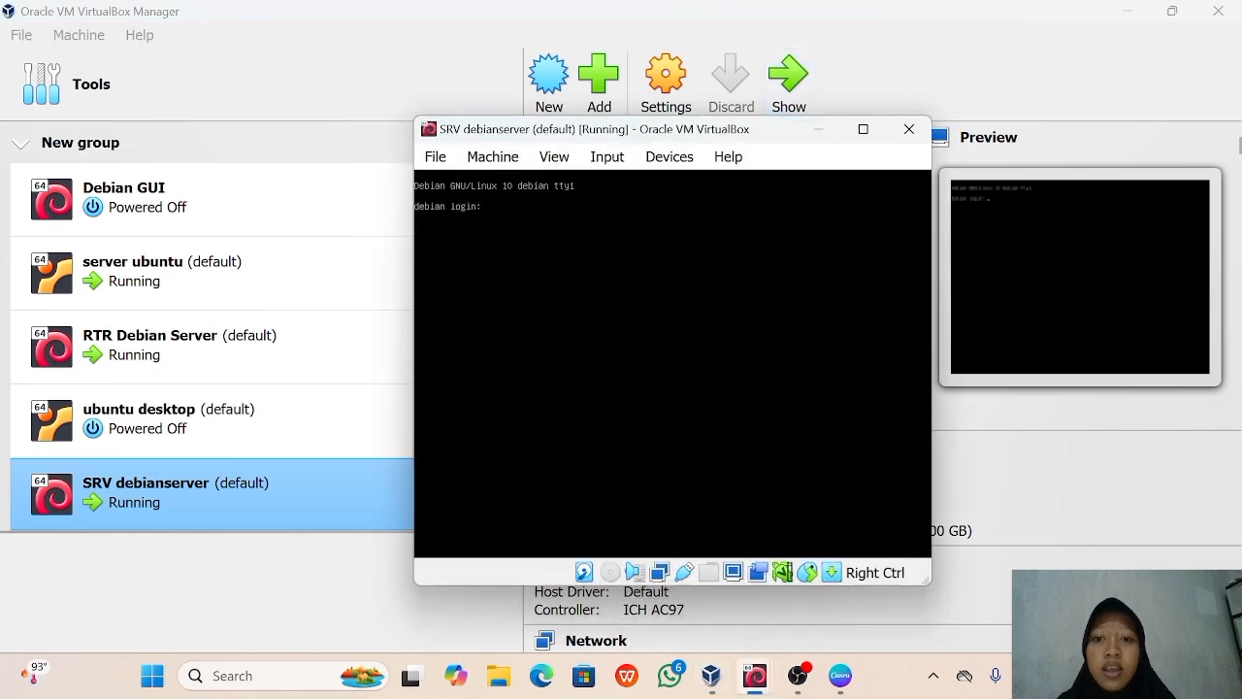
{"action": "type", "text": "dindazara"}
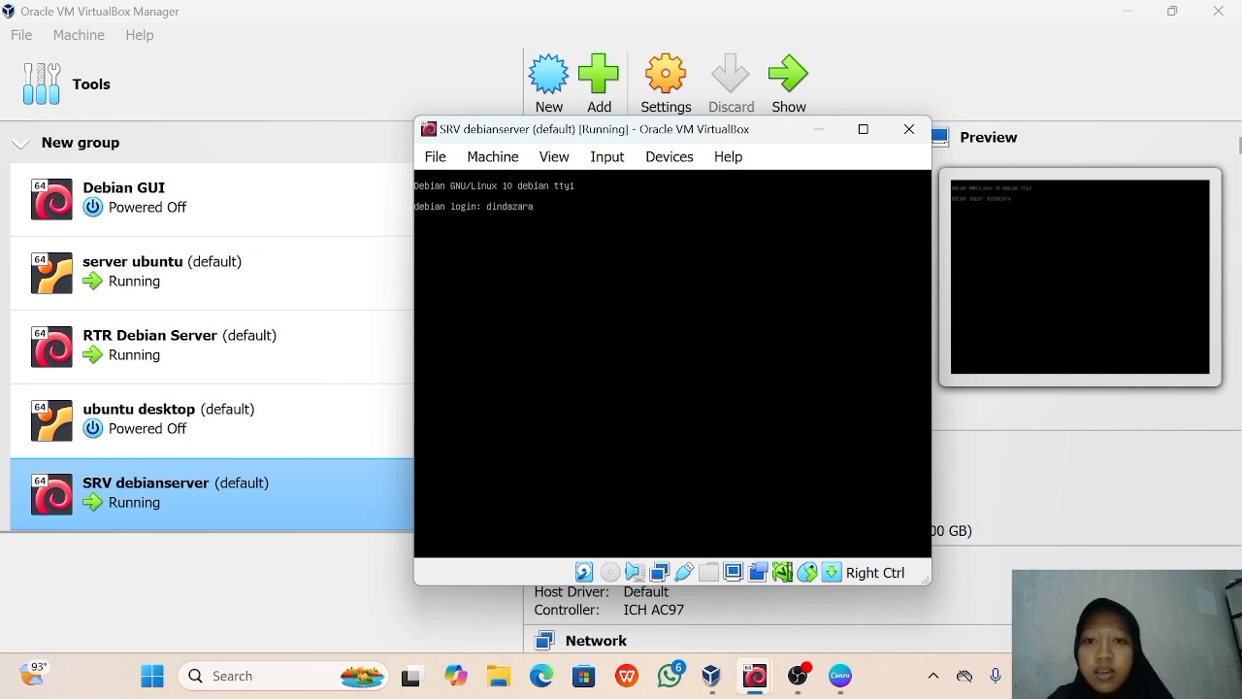
{"action": "key", "text": "Return"}
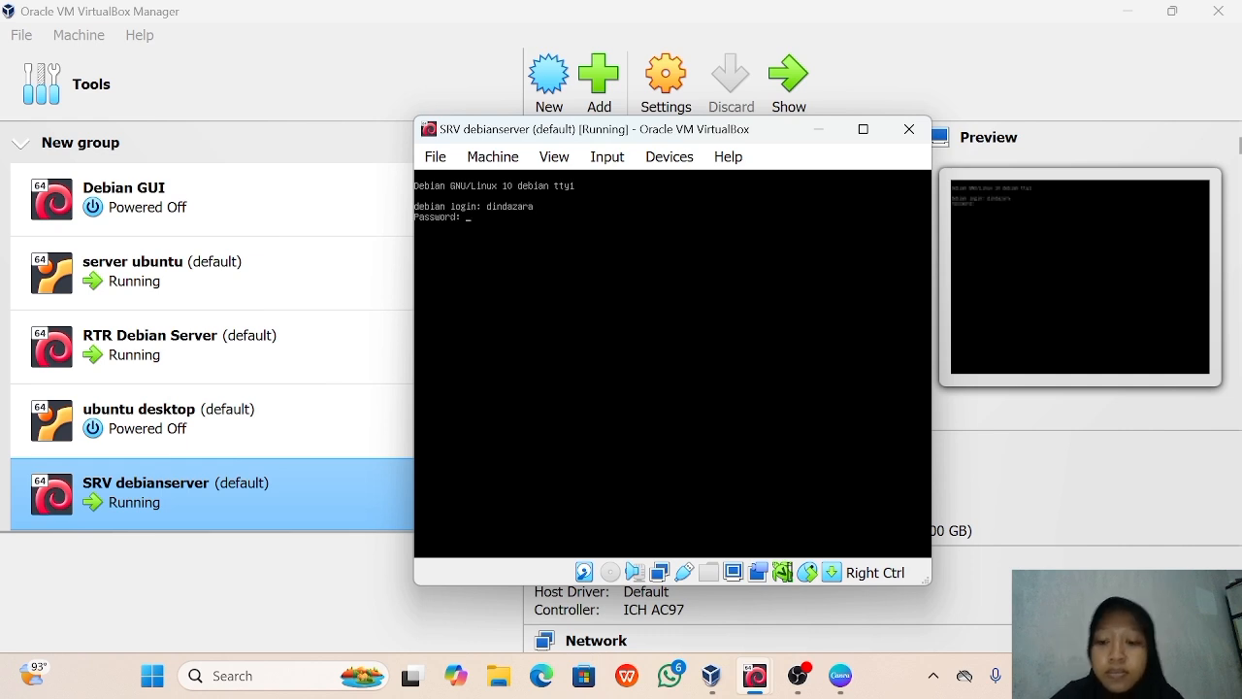
{"action": "key", "text": "Return"}
{"action": "key", "text": "Return"}
{"action": "type", "text": "s"}
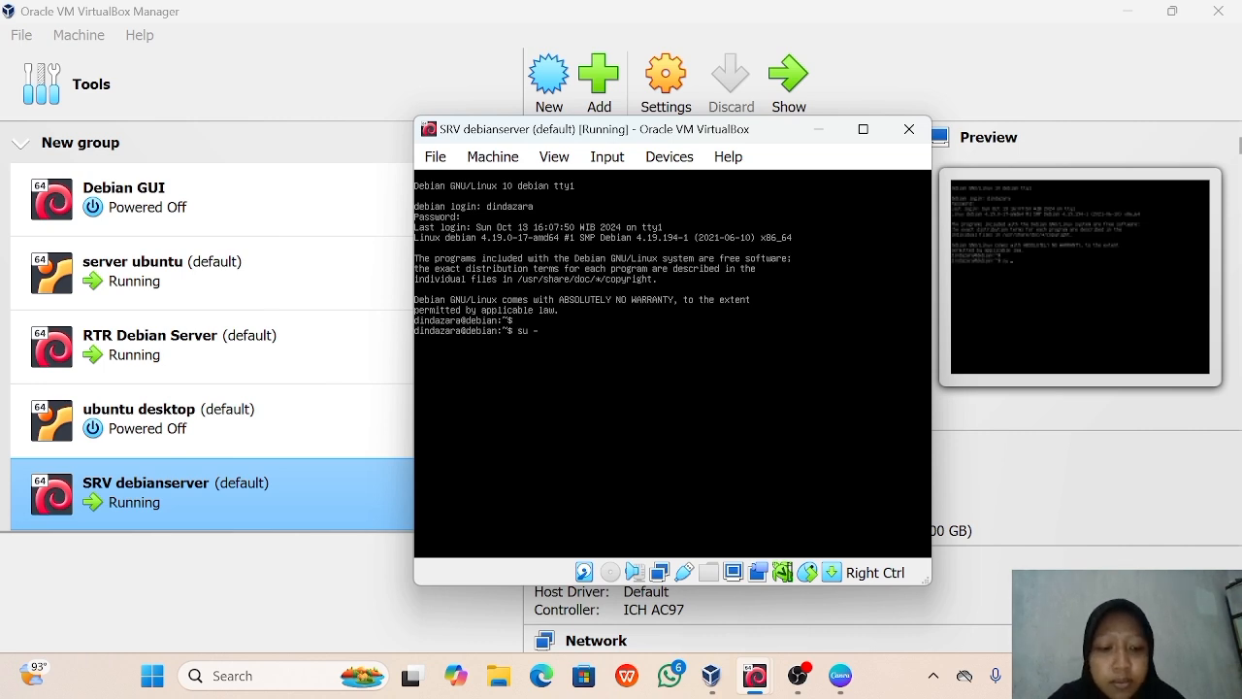
{"action": "type", "text": "u -"}
{"action": "key", "text": "Return"}
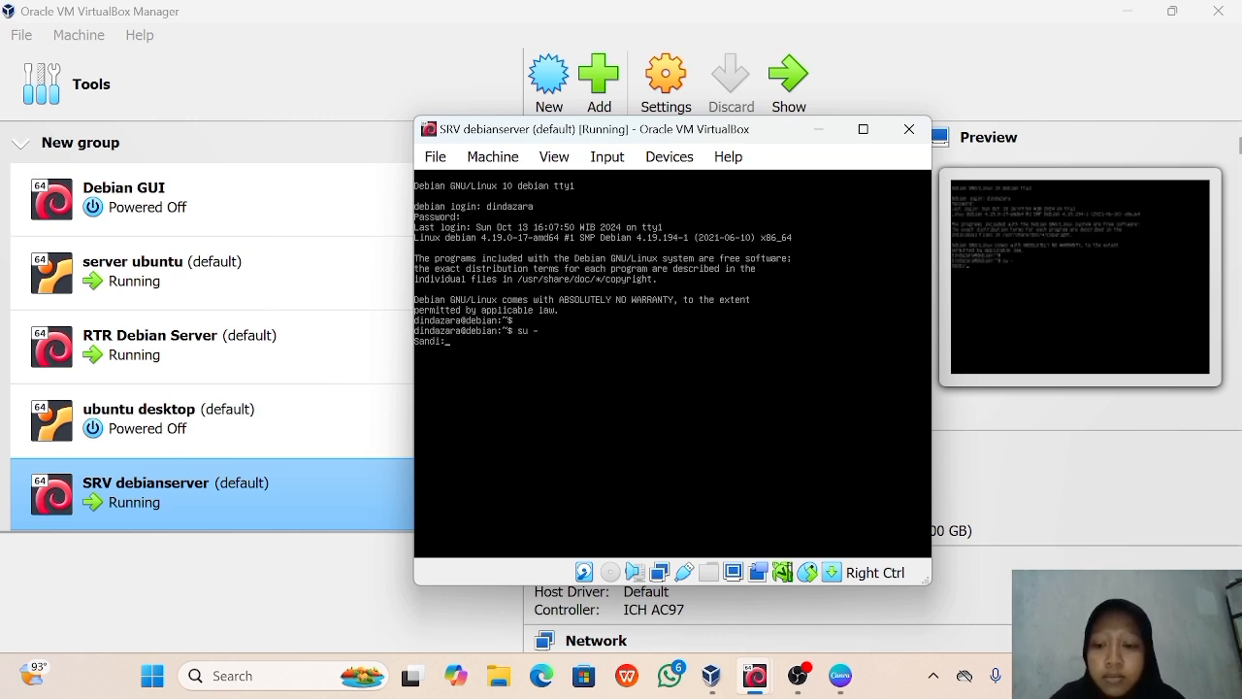
{"action": "key", "text": "Return"}
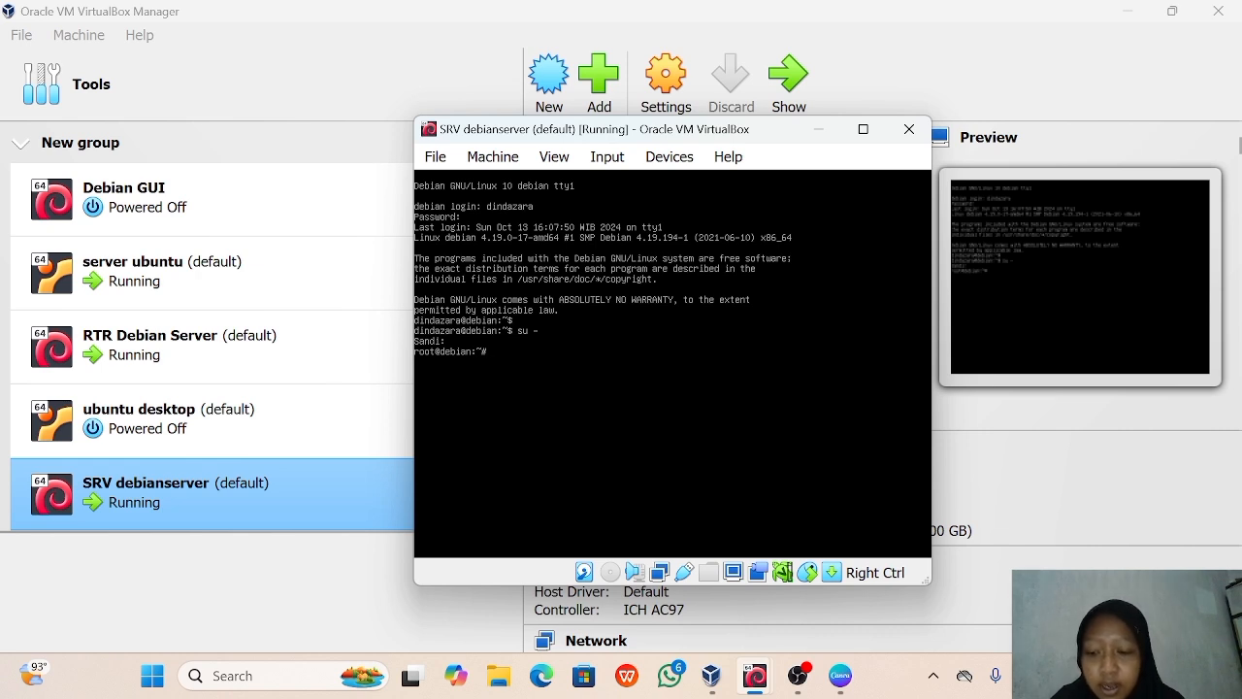
- Set the hostname to SVR1-Debian with hostnamectl and verify it with hostname
{"action": "type", "text": "hos"}
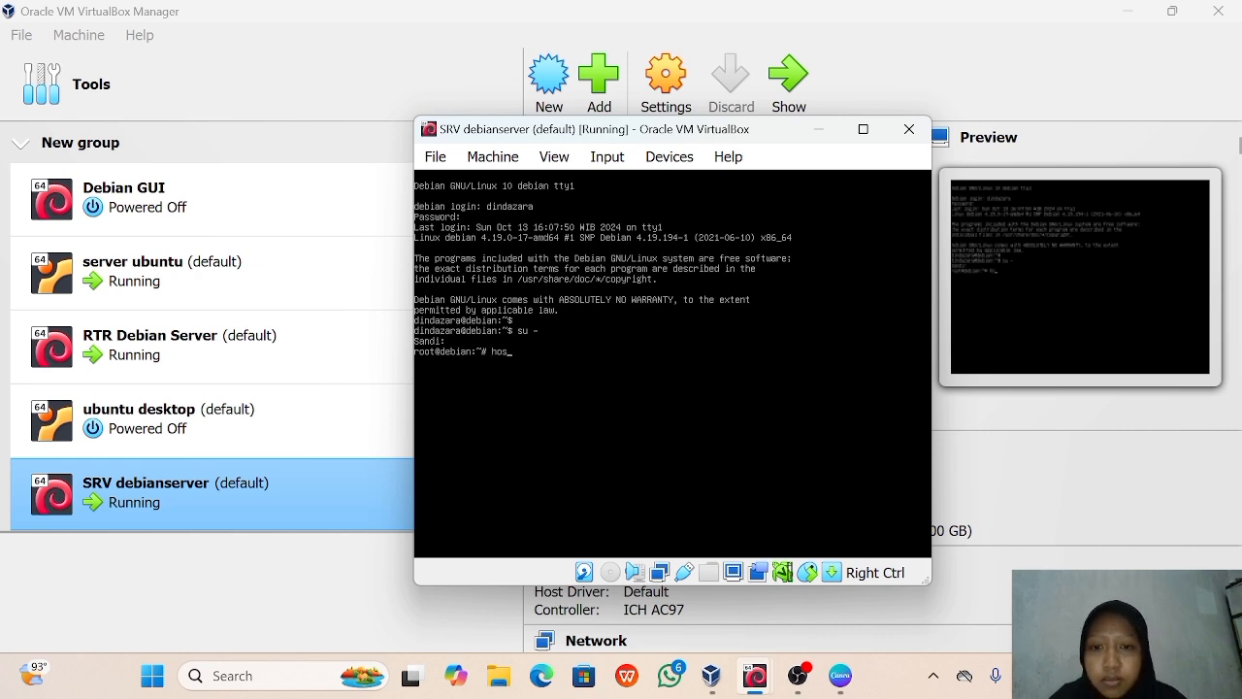
{"action": "type", "text": "tname"}
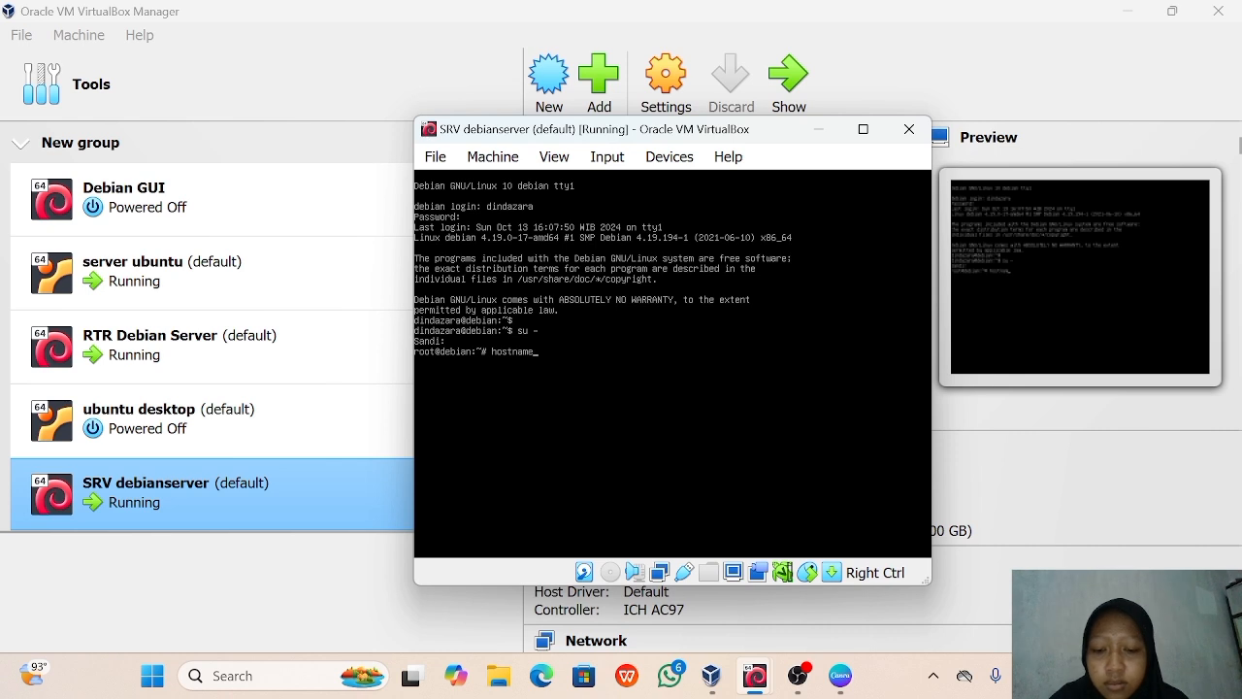
{"action": "type", "text": "ctl set"}
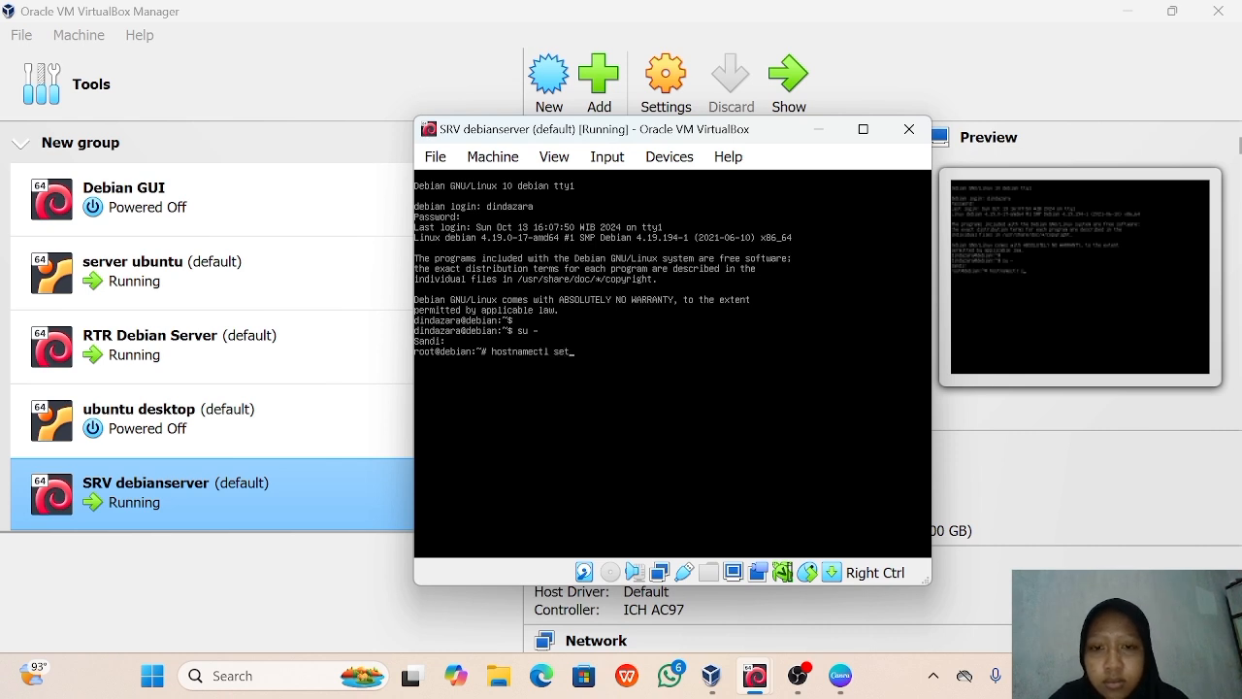
{"action": "type", "text": "-hostname"}
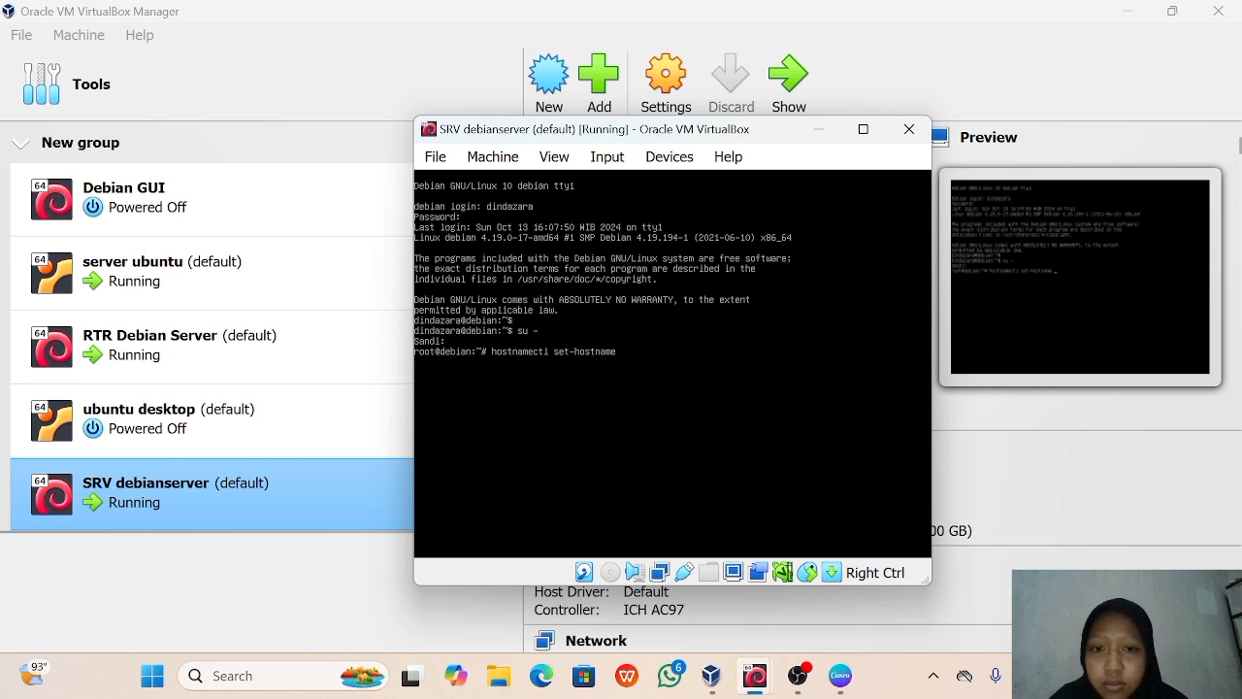
{"action": "type", "text": "SVR!"}
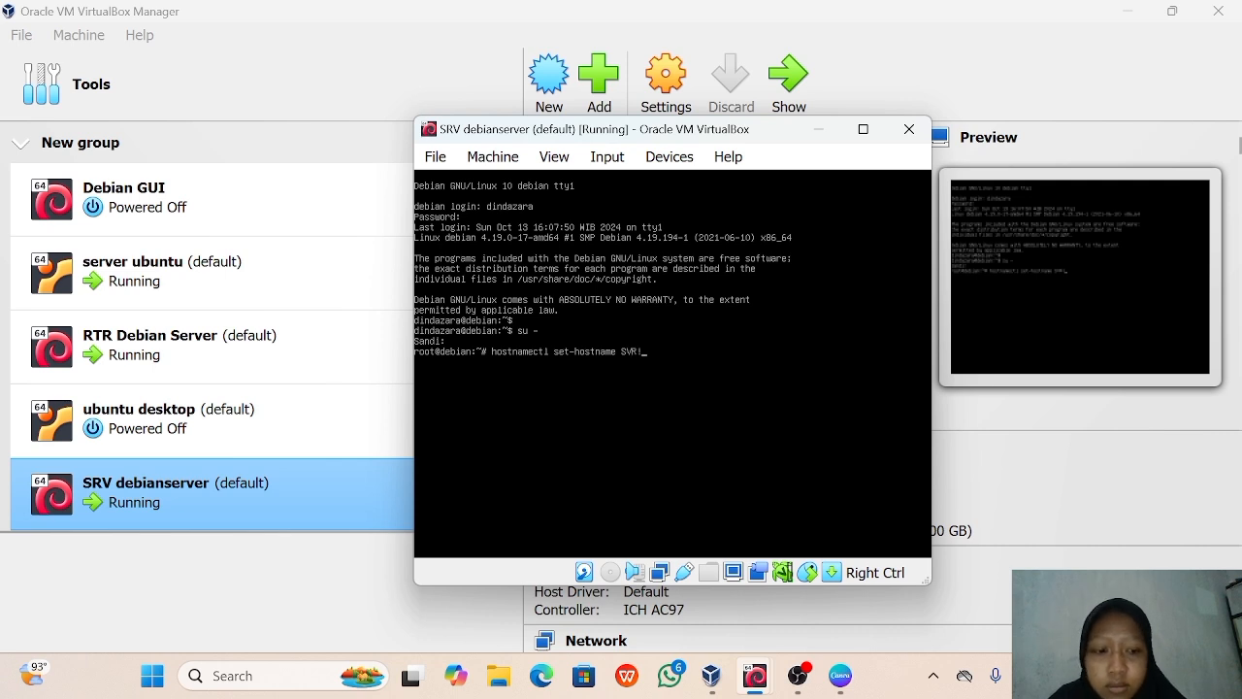
{"action": "type", "text": "1"}
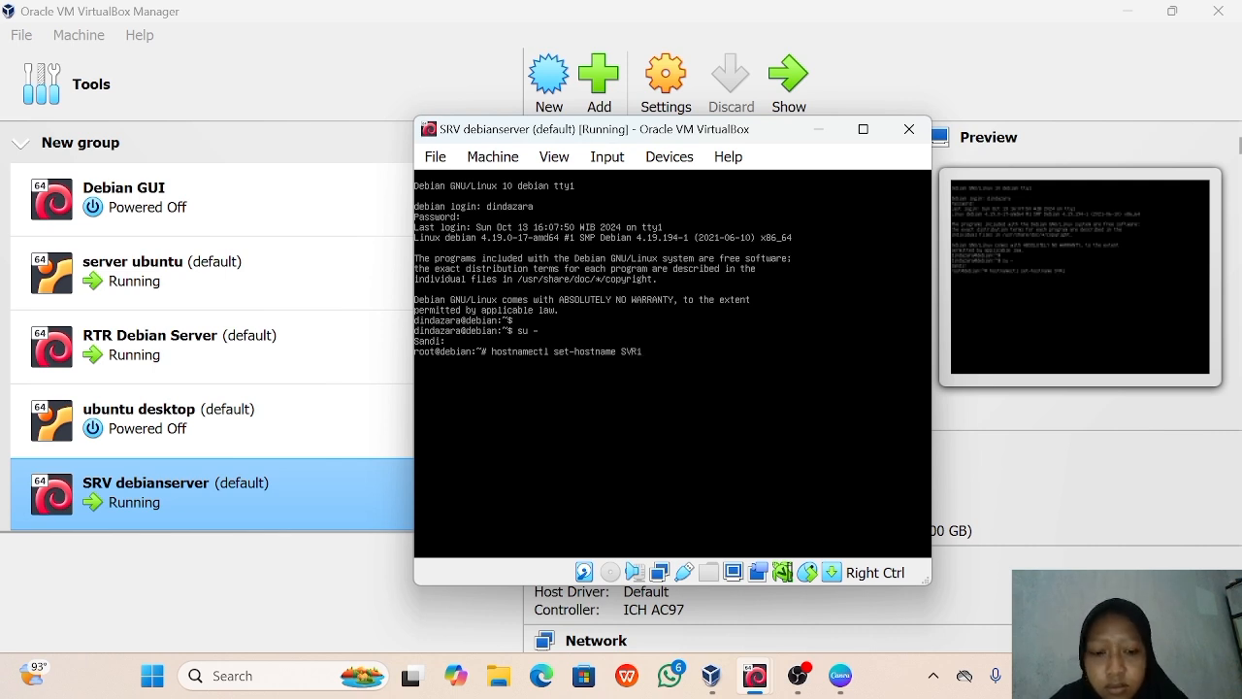
{"action": "type", "text": "-Debian"}
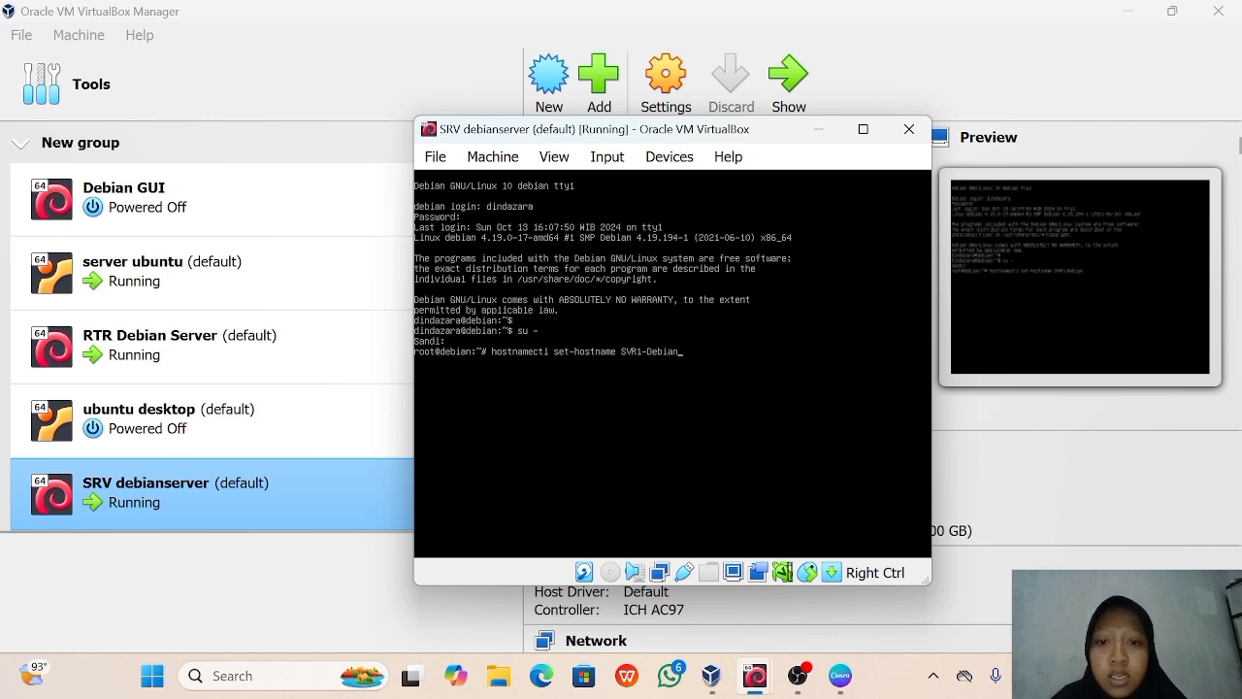
{"action": "key", "text": "Return"}
{"action": "type", "text": "hostname"}
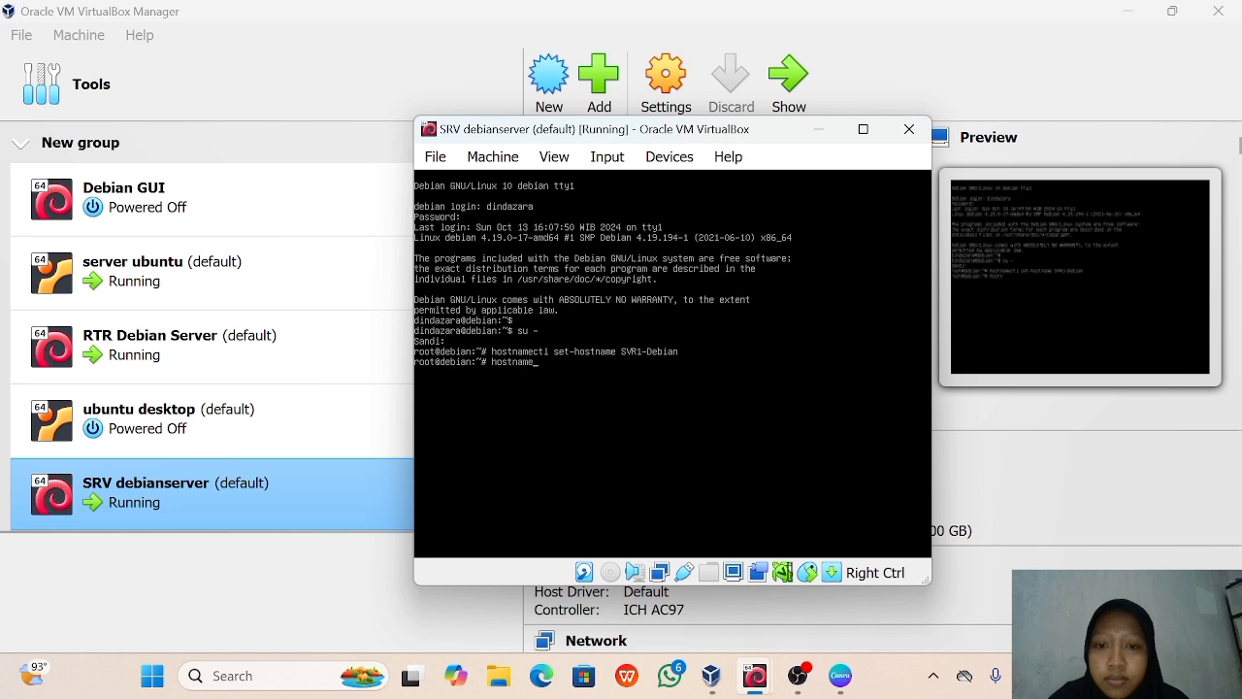
{"action": "key", "text": "Return"}
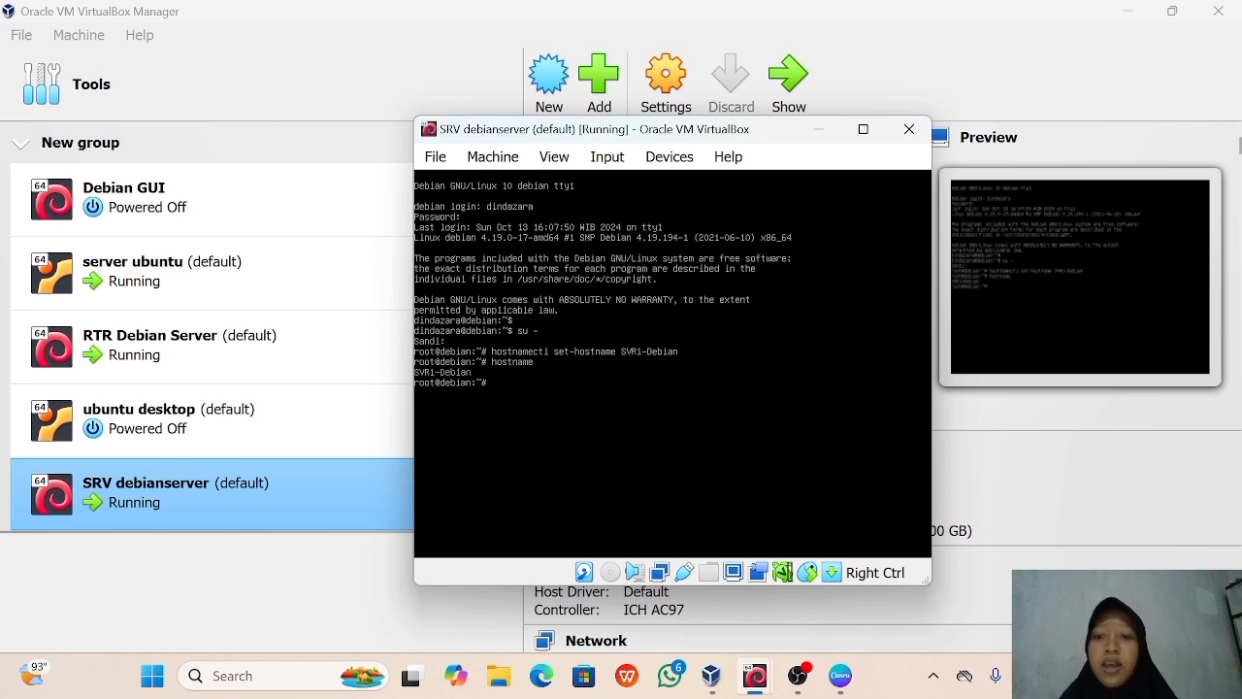
- Open the server ubuntu console and log in, retrying the username after a failed attempt
{"action": "left_click", "coordinate": [323, 269]}
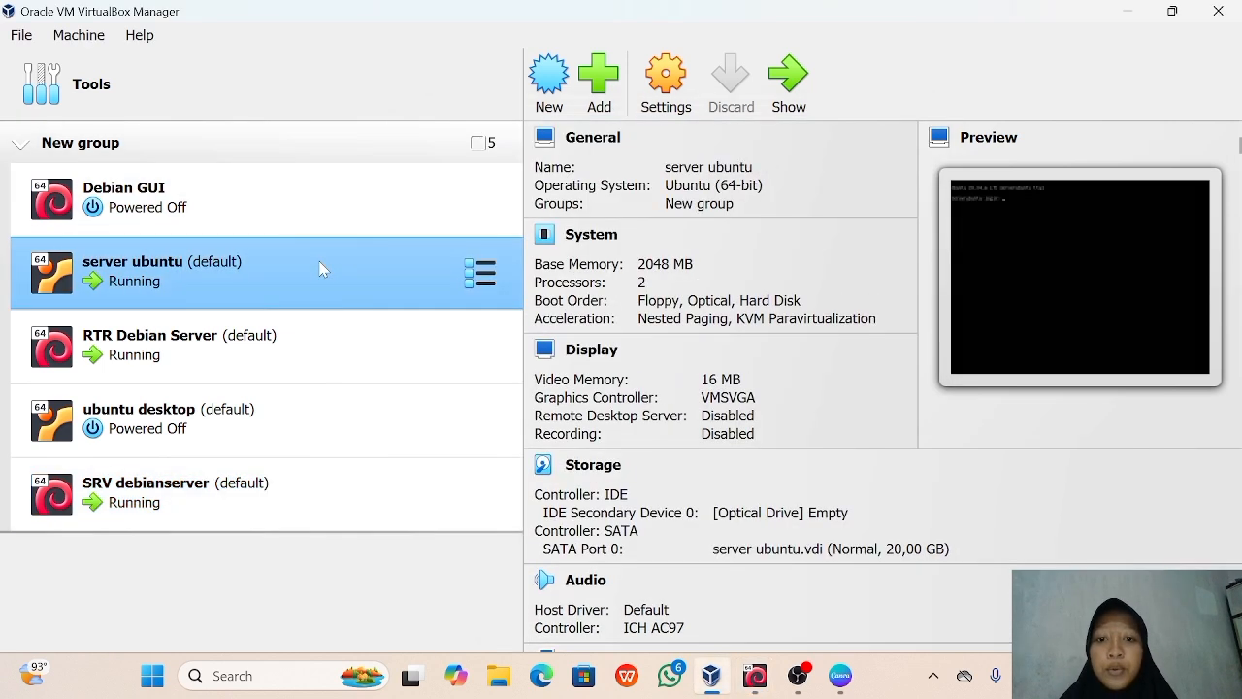
{"action": "left_click", "coordinate": [802, 91]}
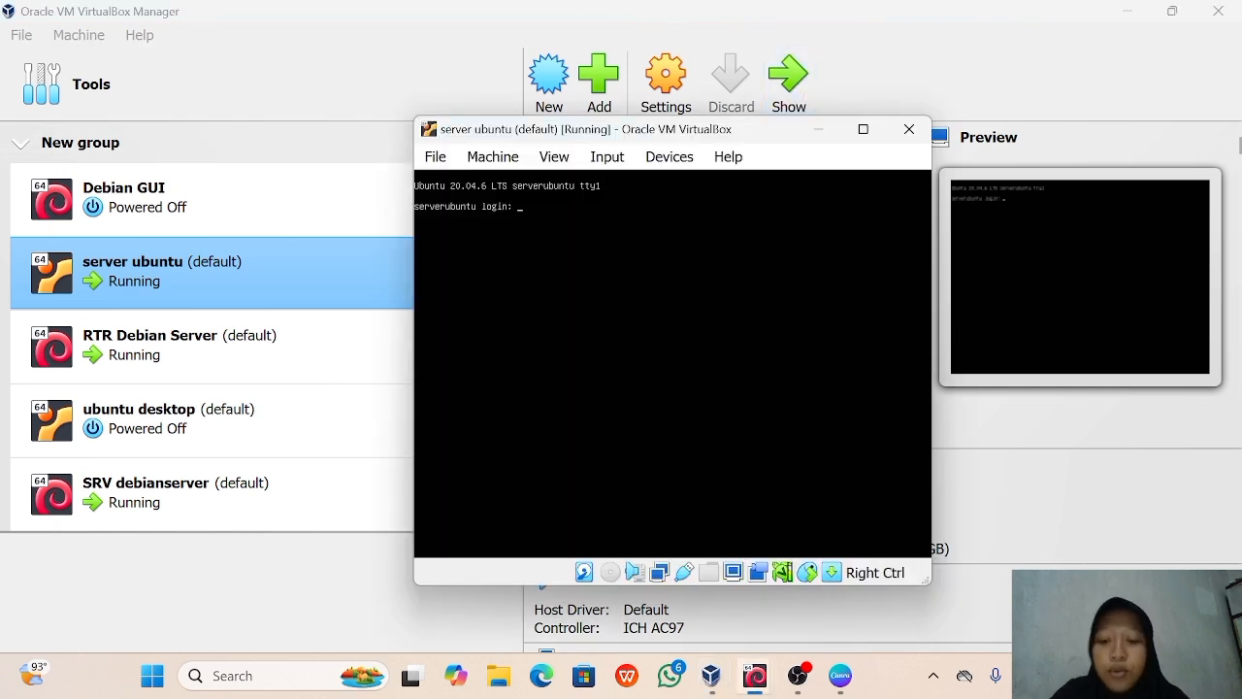
{"action": "type", "text": "didaai"}
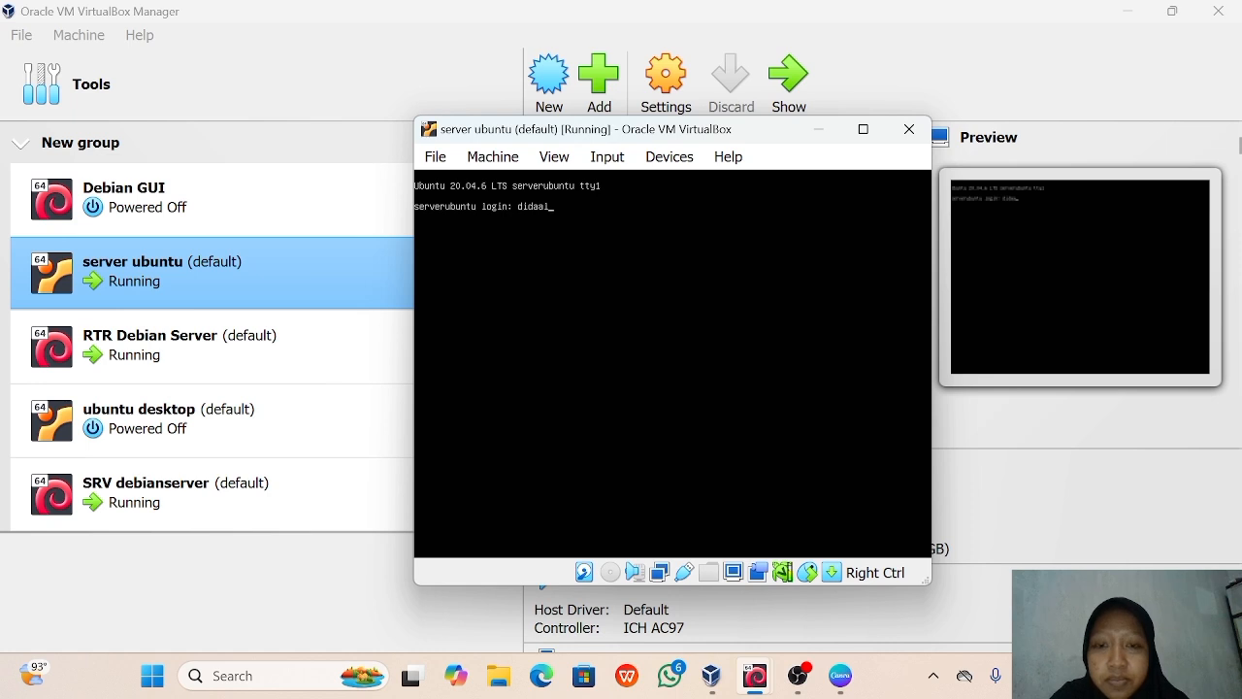
{"action": "key", "text": "Return"}
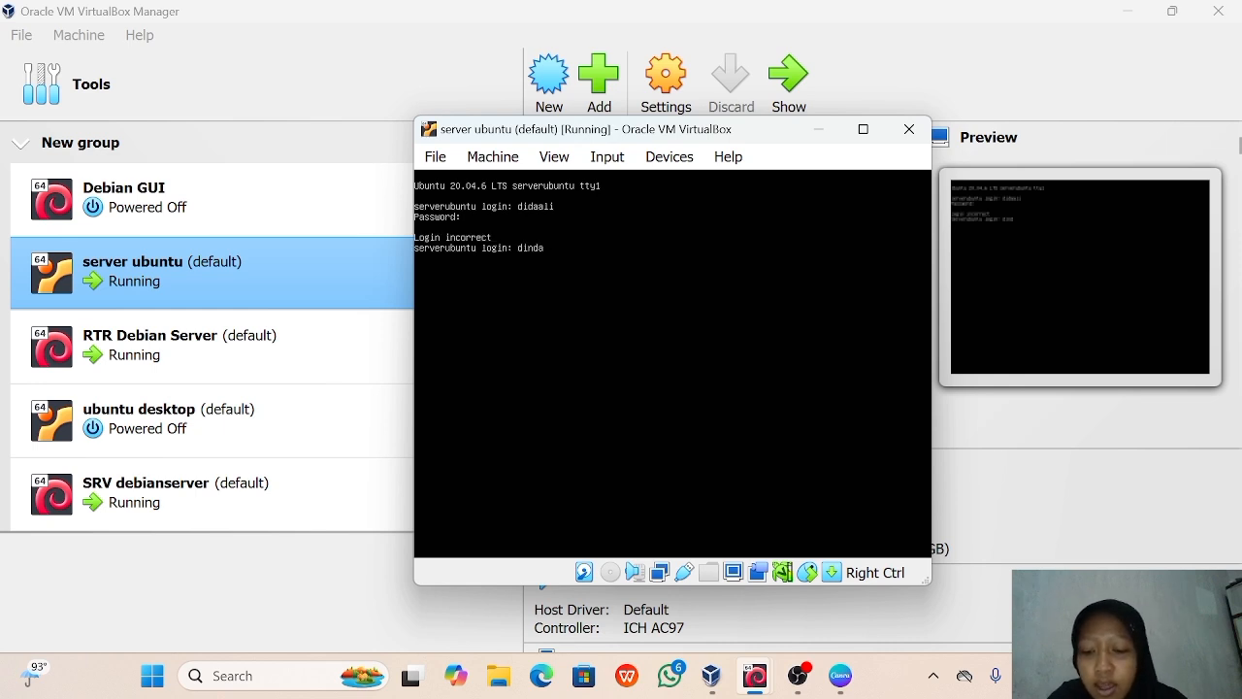
{"action": "key", "text": "Return"}
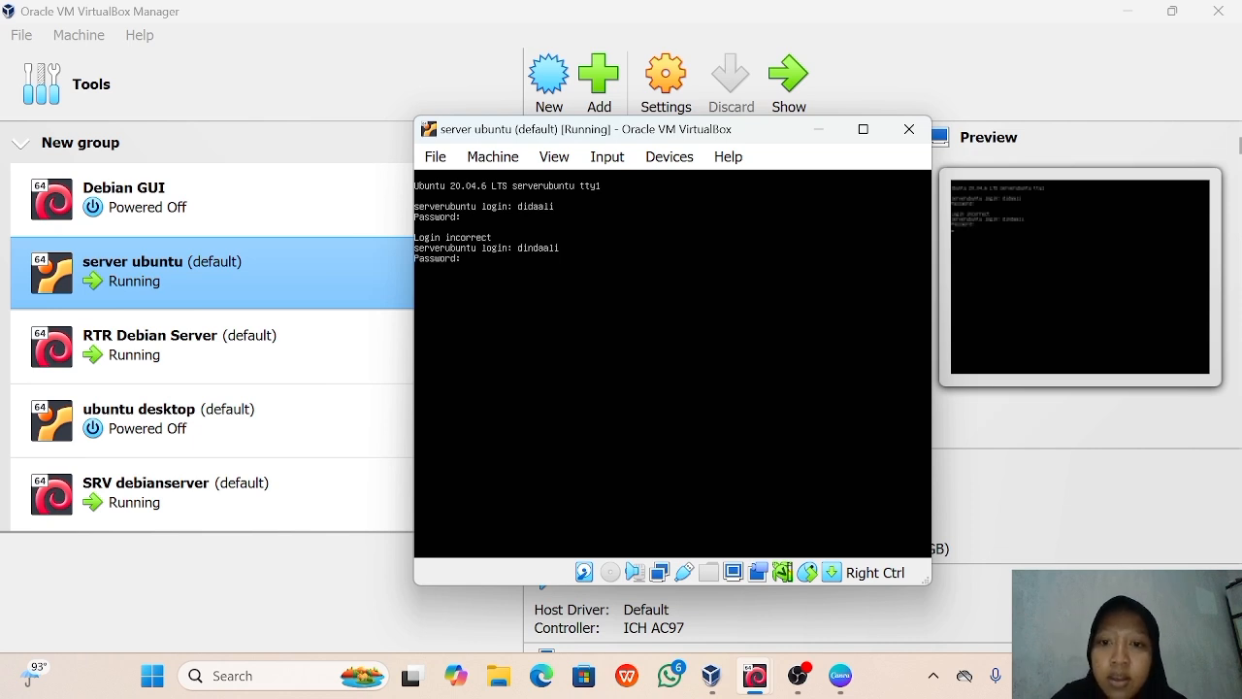
{"action": "key", "text": "Return"}
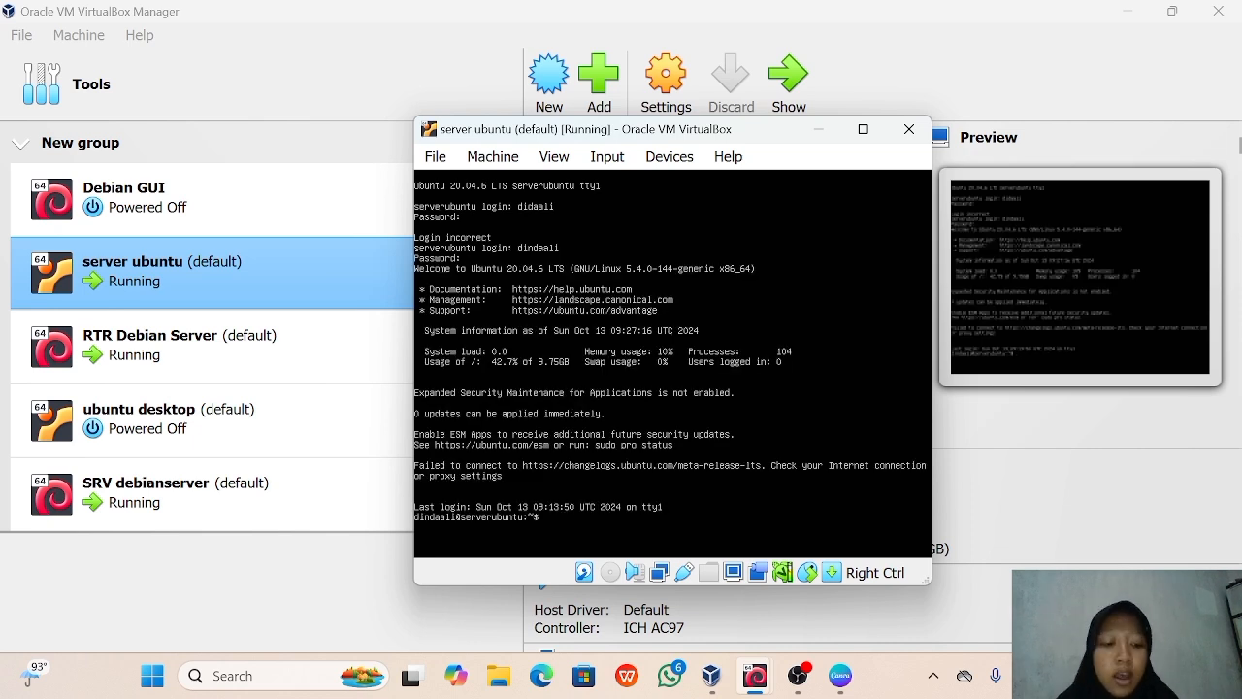
{"action": "key", "text": "Return"}
{"action": "key", "text": "Return"}
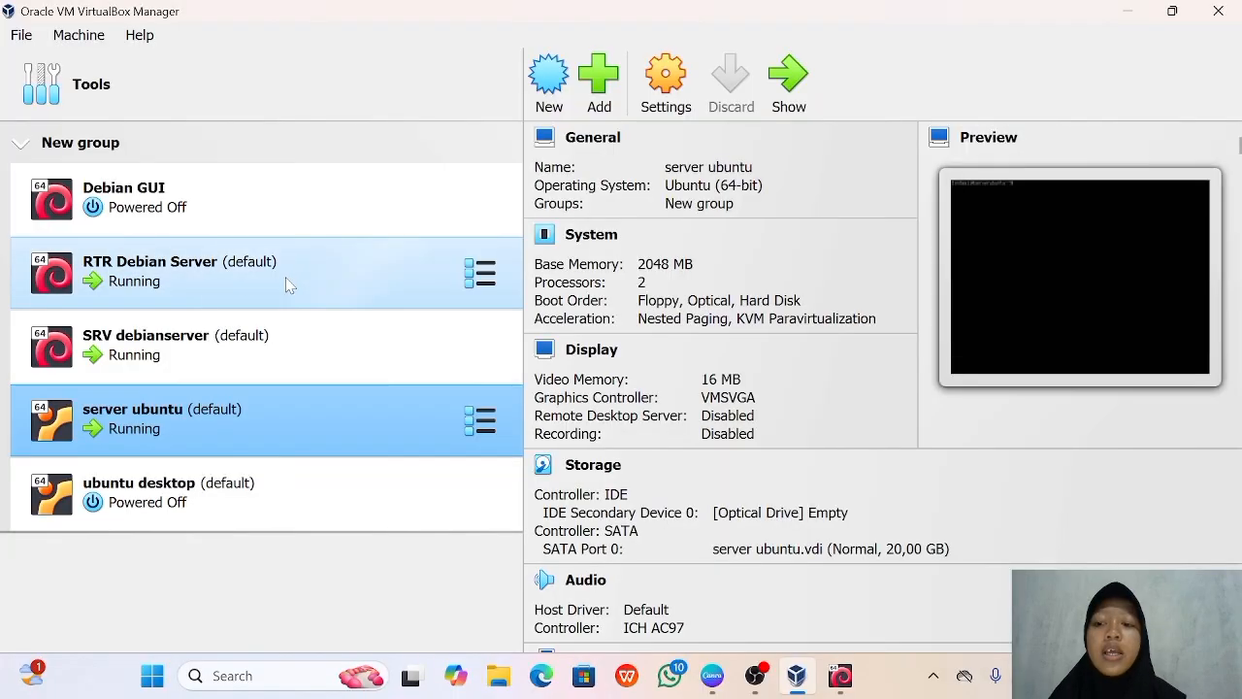
- Open the RTR Debian Server console, become root with su -, and begin typing nano /etc/hosts
{"action": "left_click", "coordinate": [280, 289]}
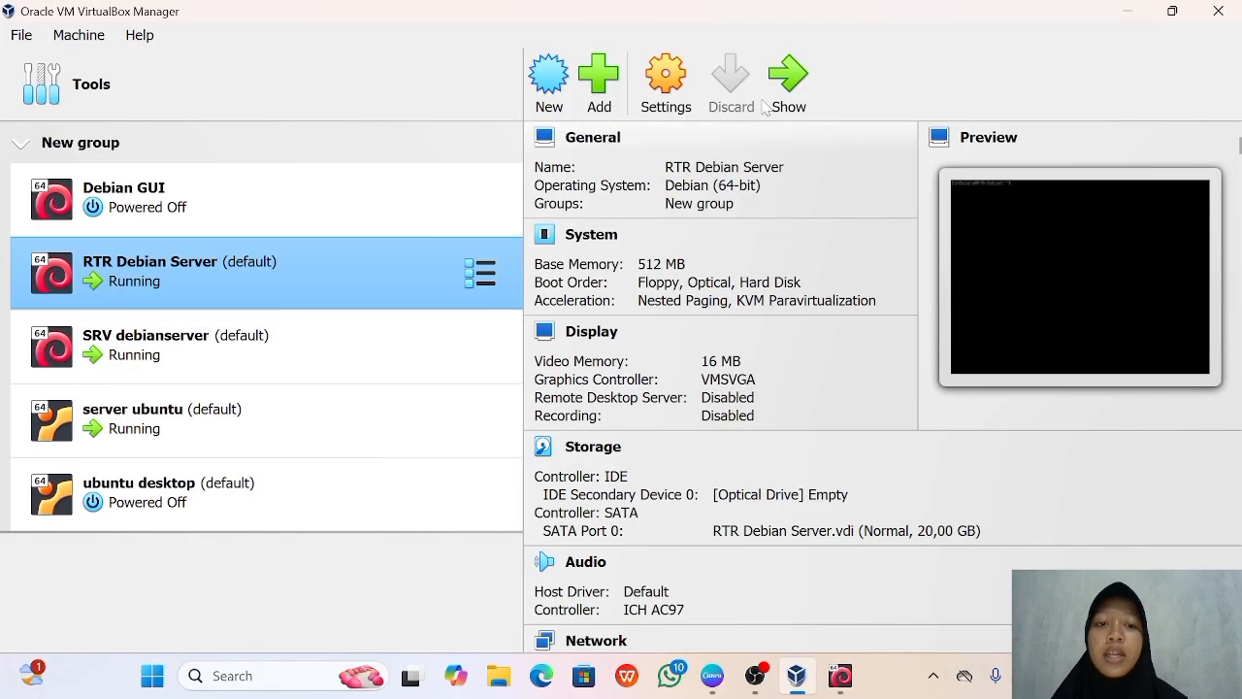
{"action": "left_click", "coordinate": [786, 82]}
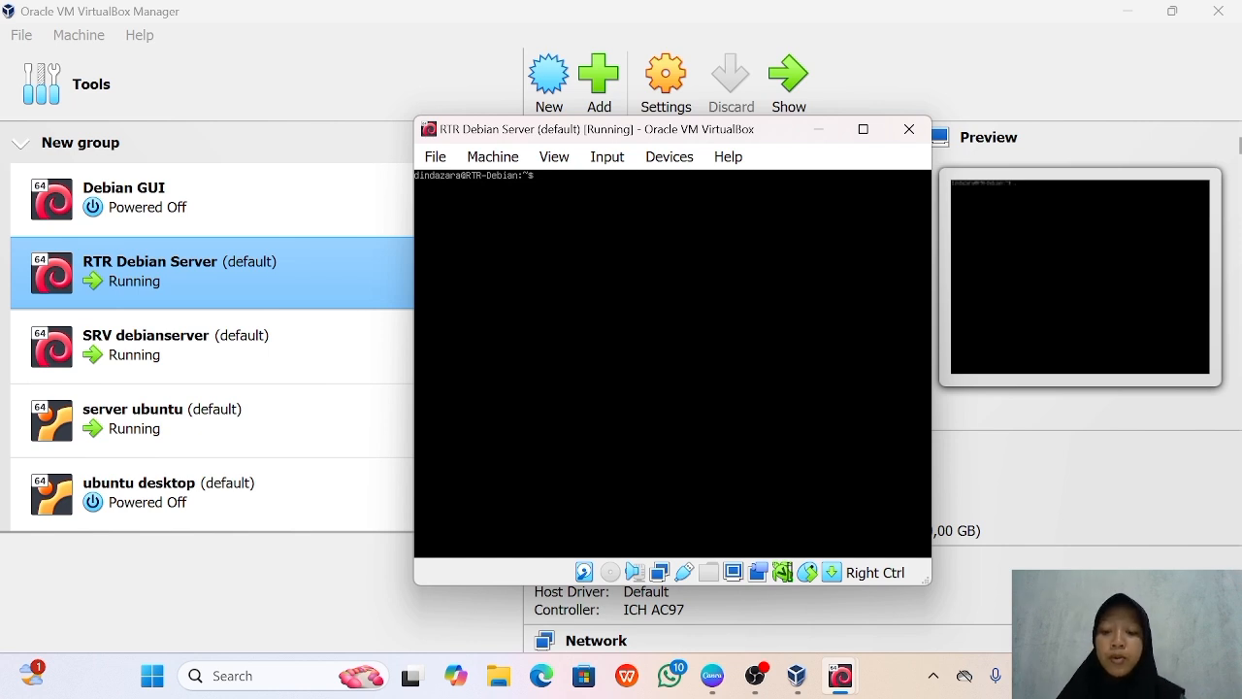
{"action": "type", "text": "su "}
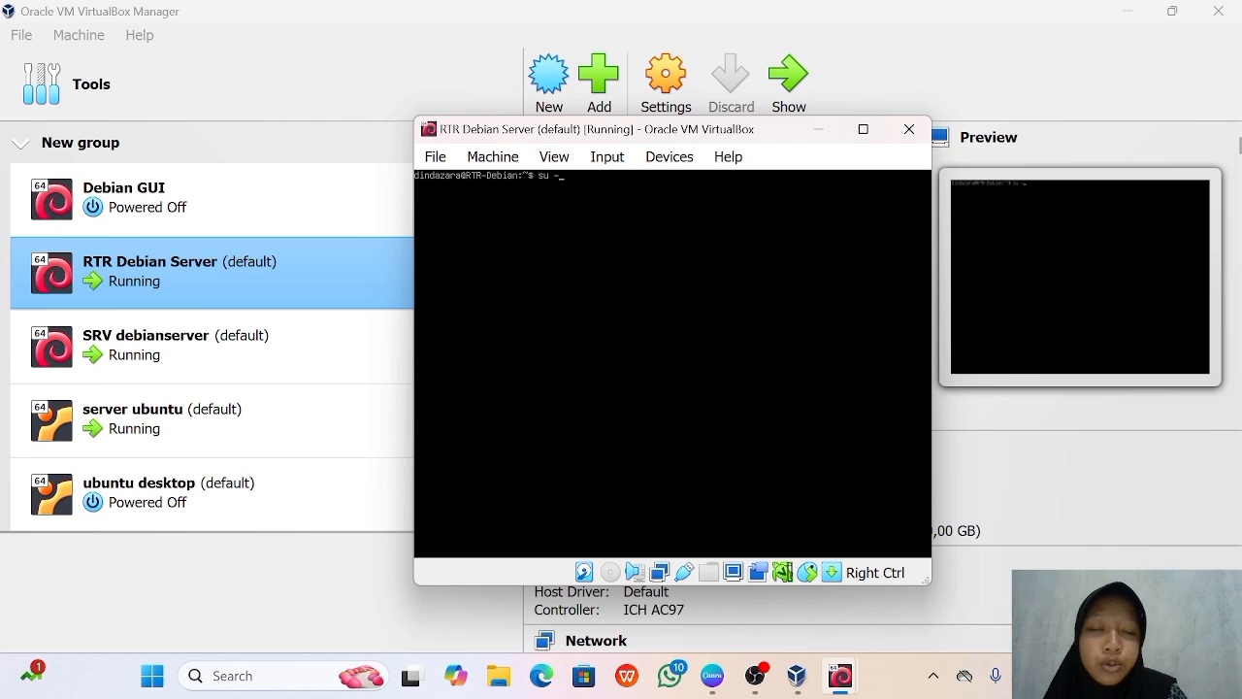
{"action": "type", "text": "-"}
{"action": "key", "text": "Return"}
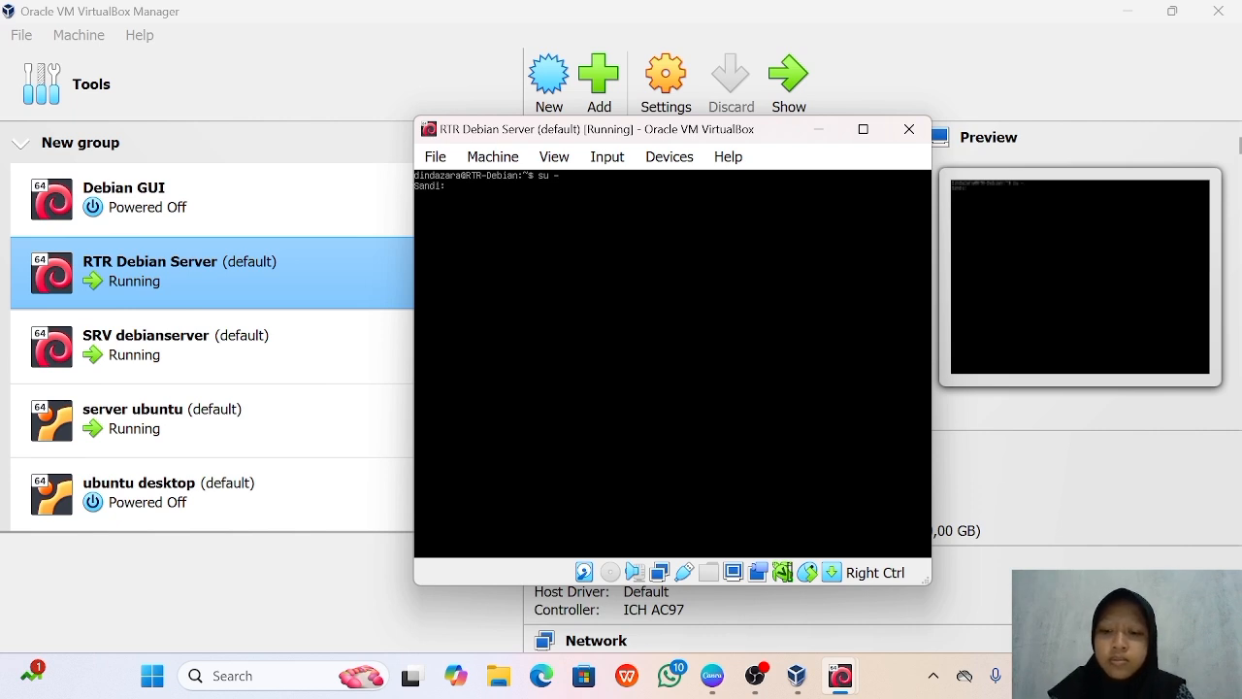
{"action": "key", "text": "Return"}
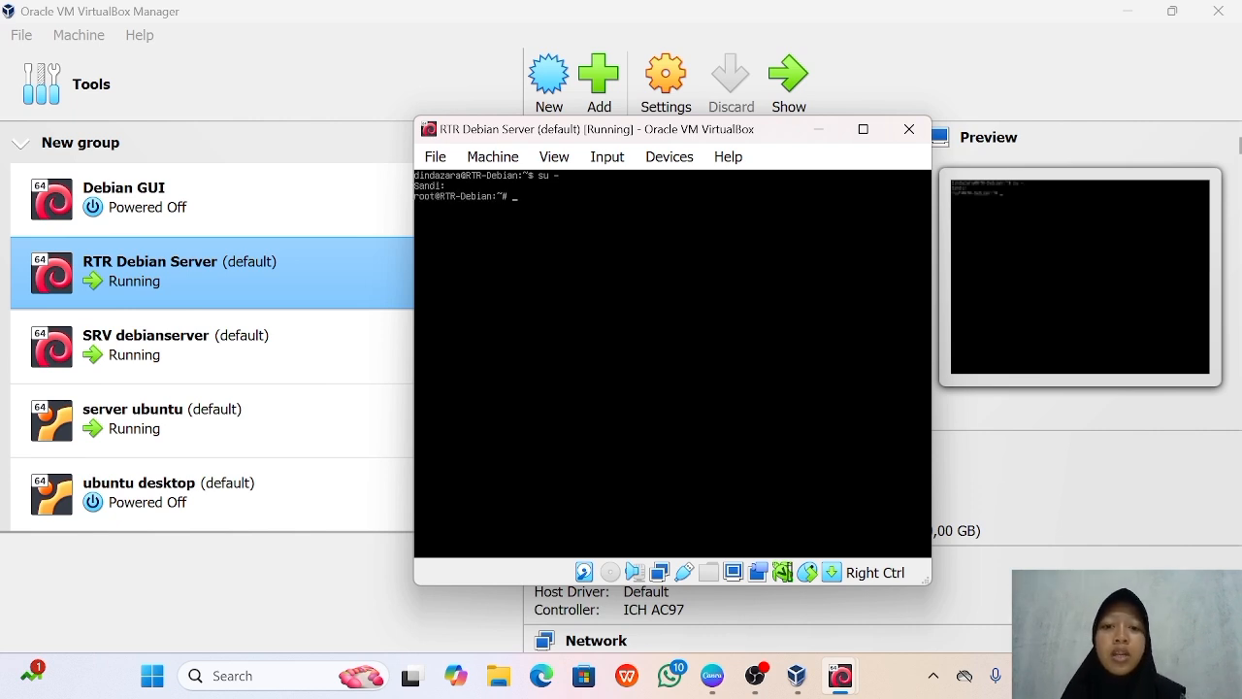
{"action": "type", "text": "nan"}
{"action": "type", "text": "o"}
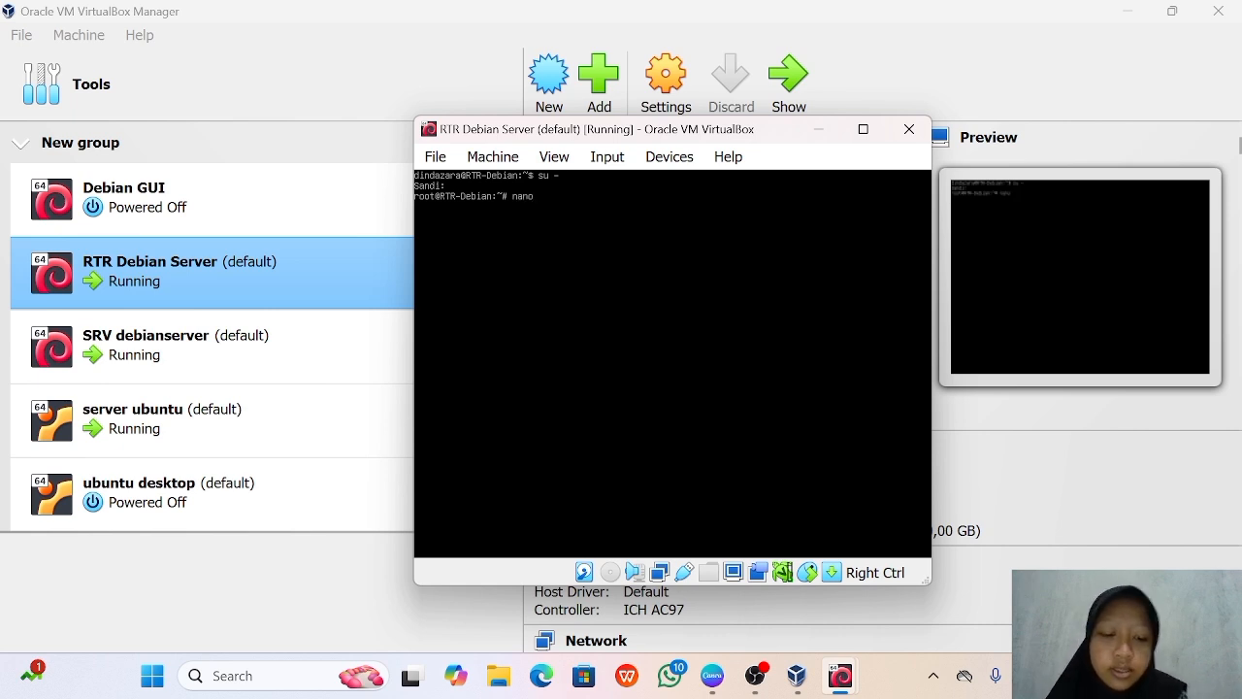
{"action": "type", "text": " /etc/"}
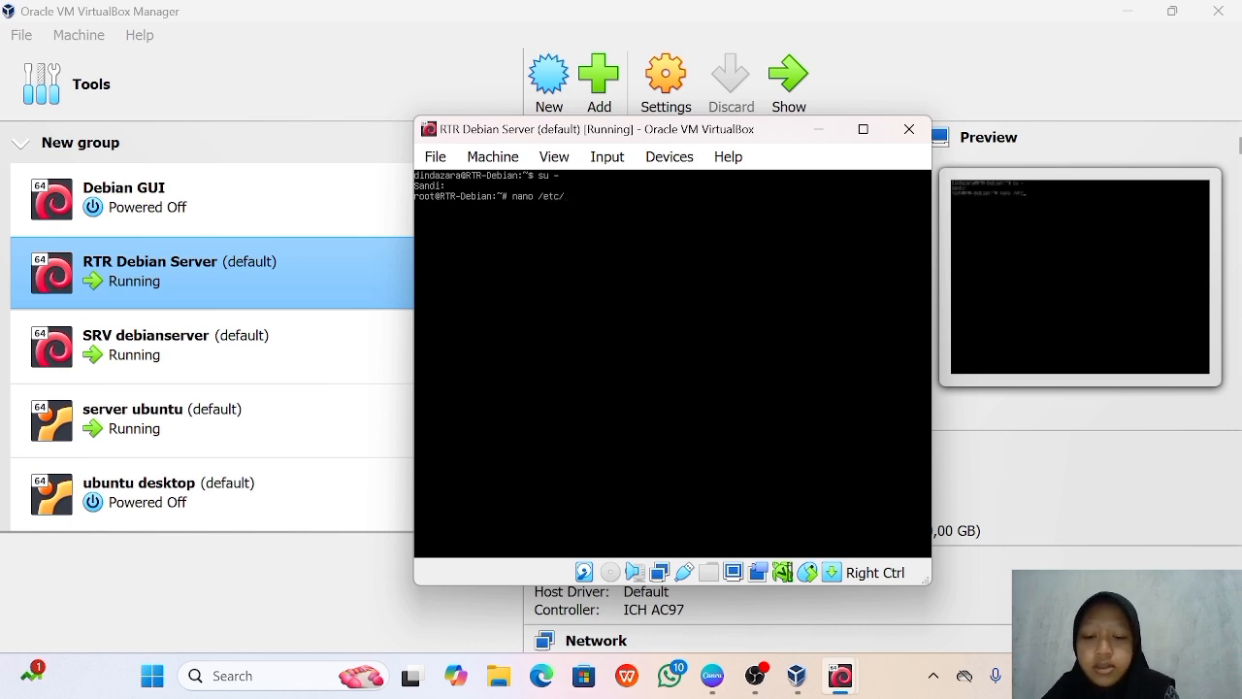
{"action": "type", "text": "hosts"}
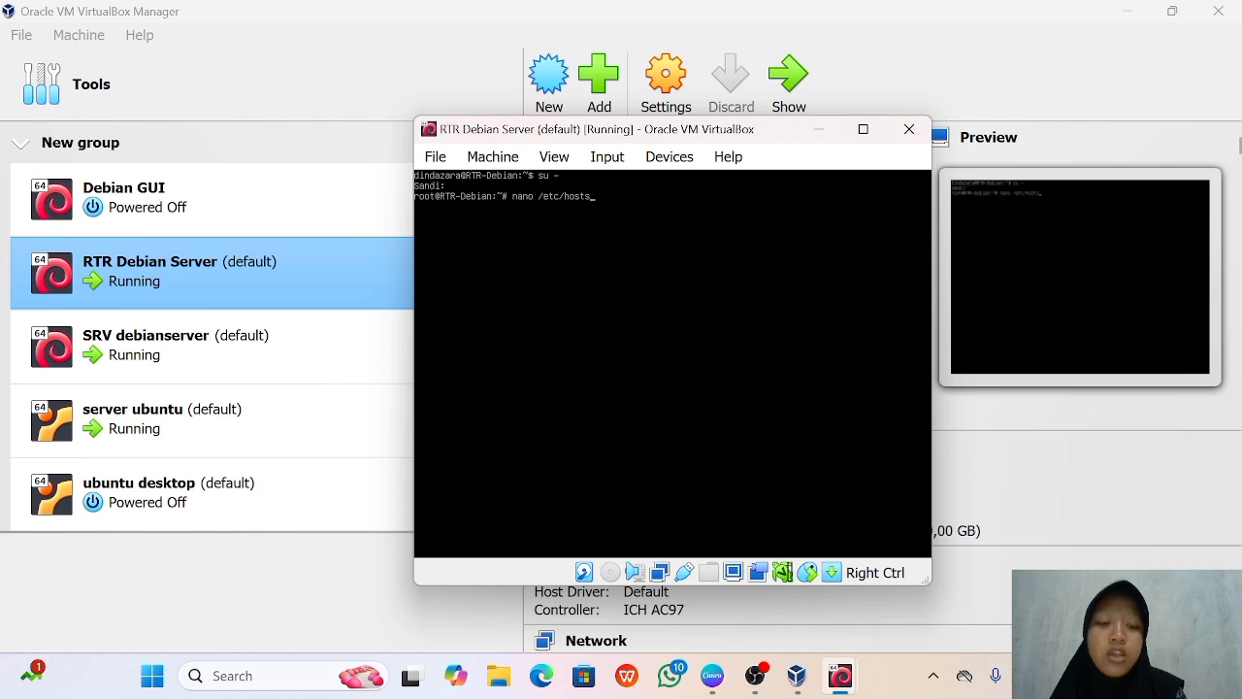
- Open /etc/hosts in nano to view its localhost and 127.0.1.1 entries
{"action": "key", "text": "Return"}
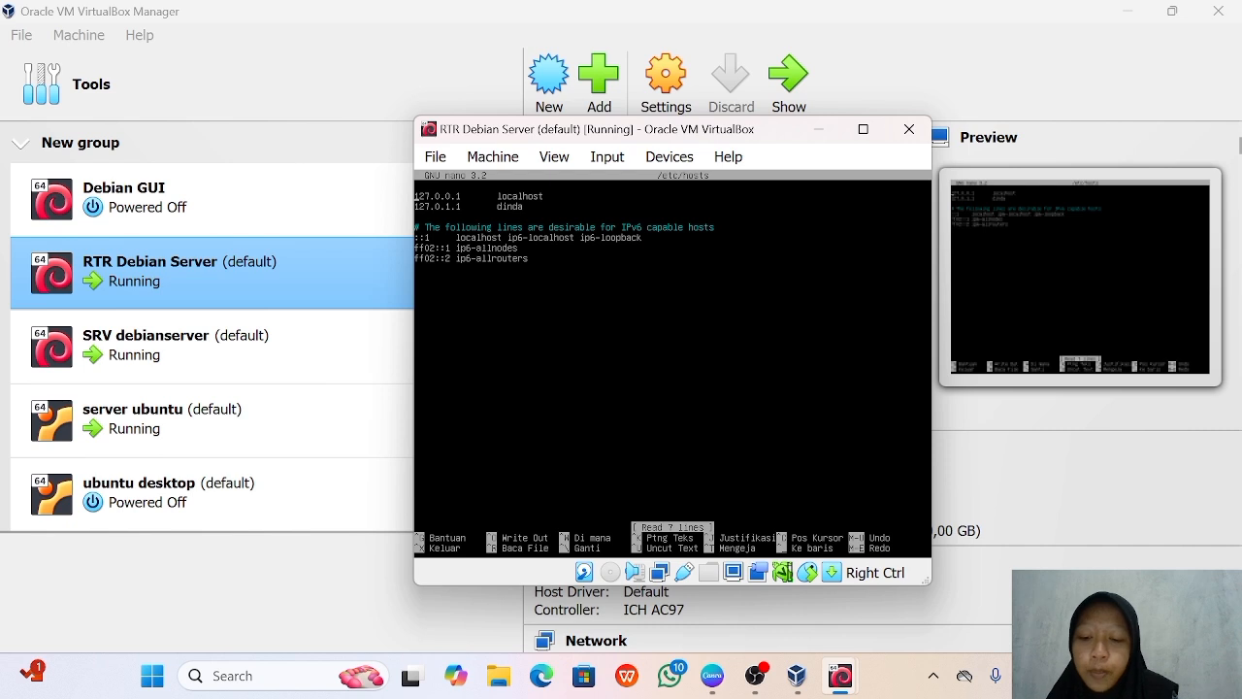
- Close the hosts file and ping dinda, stopping after three replies with 0% packet loss
{"action": "key", "text": "ctrl+x"}
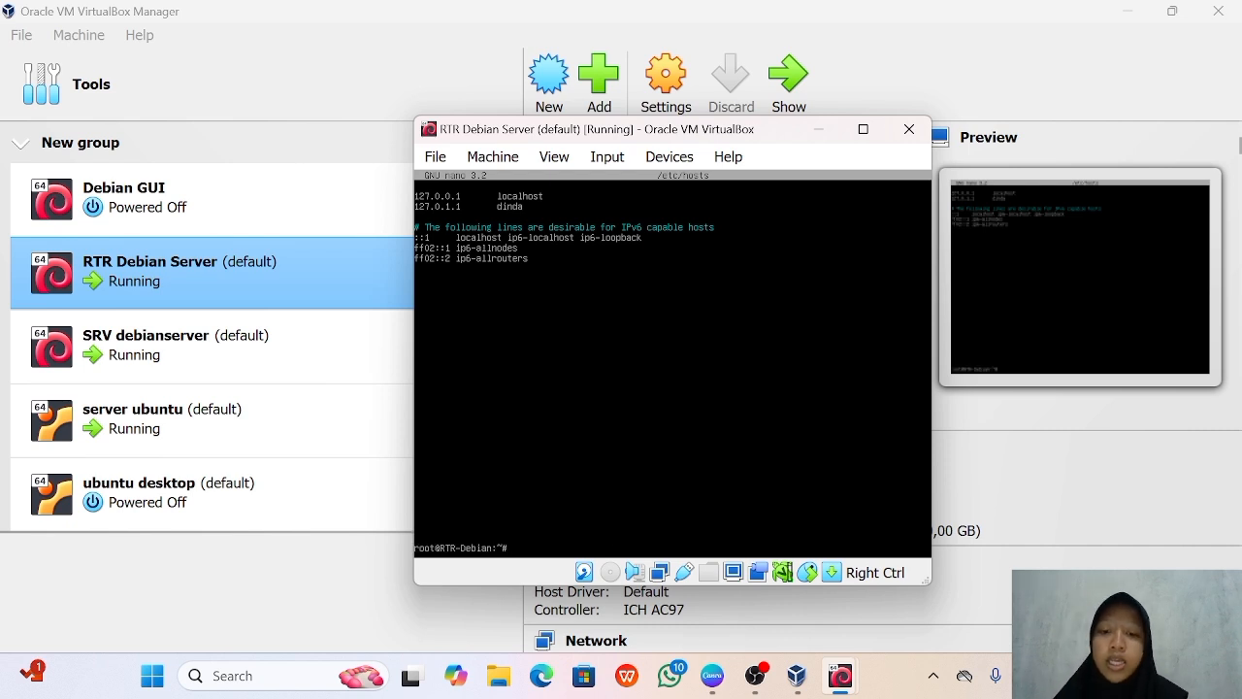
{"action": "type", "text": "pping"}
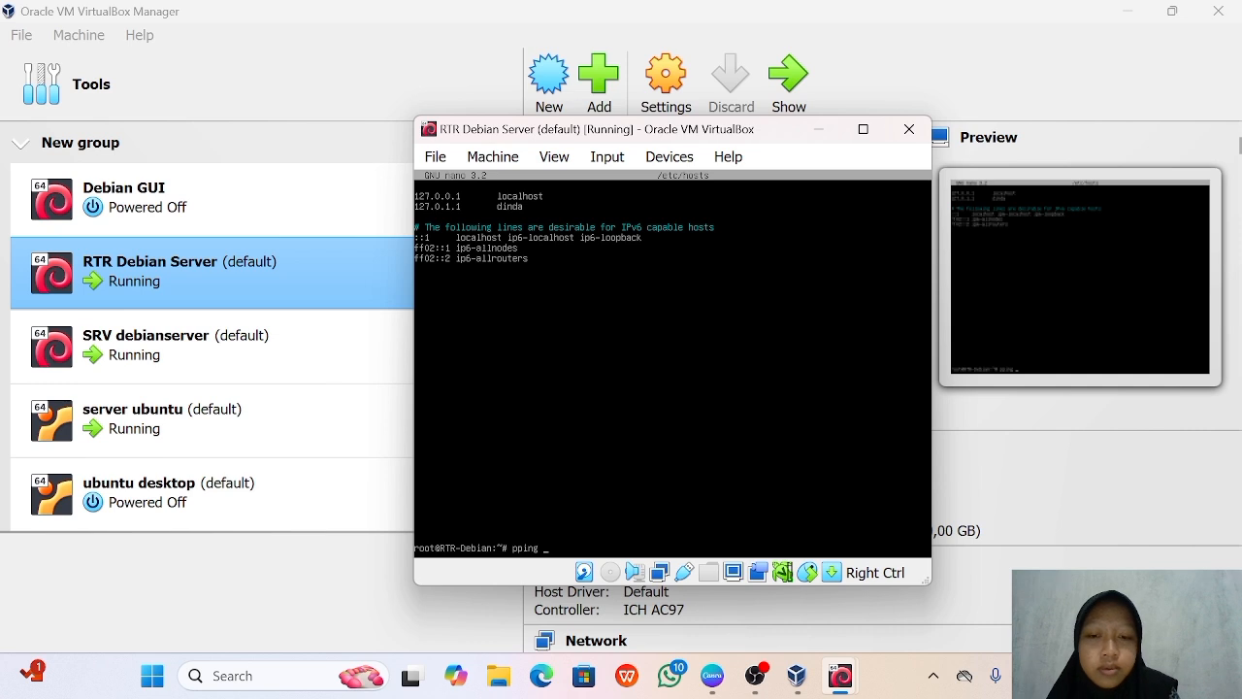
{"action": "key", "text": "BackSpace"}
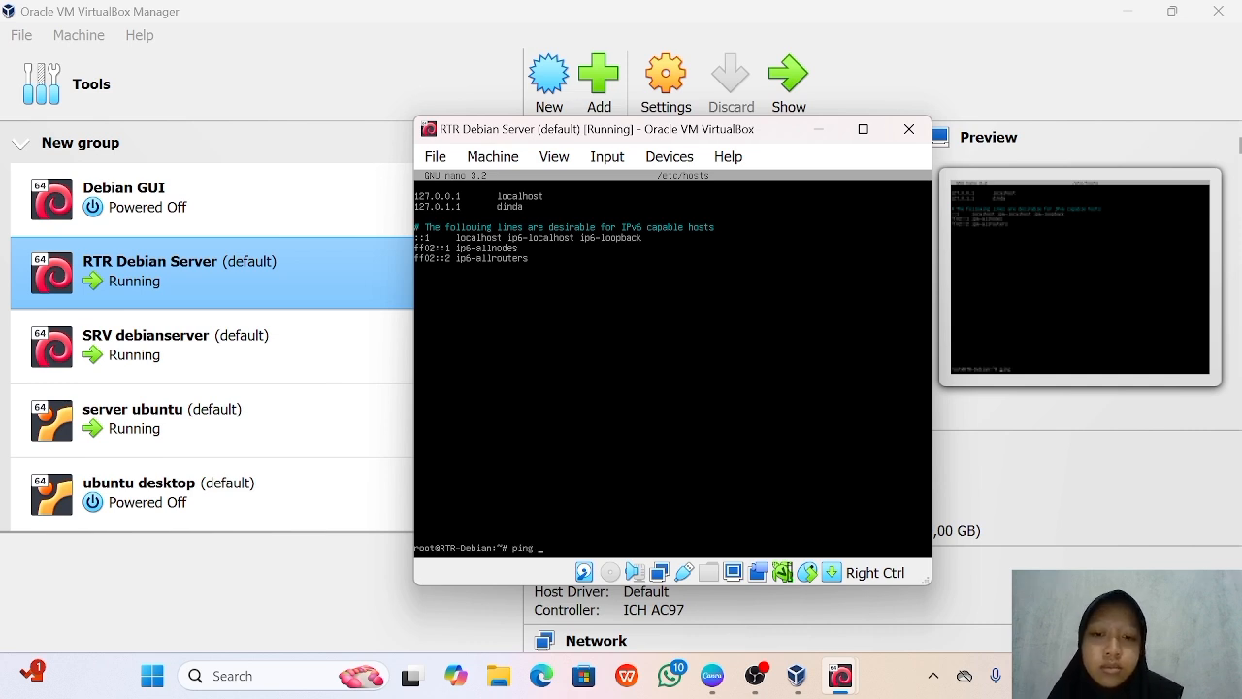
{"action": "type", "text": "d"}
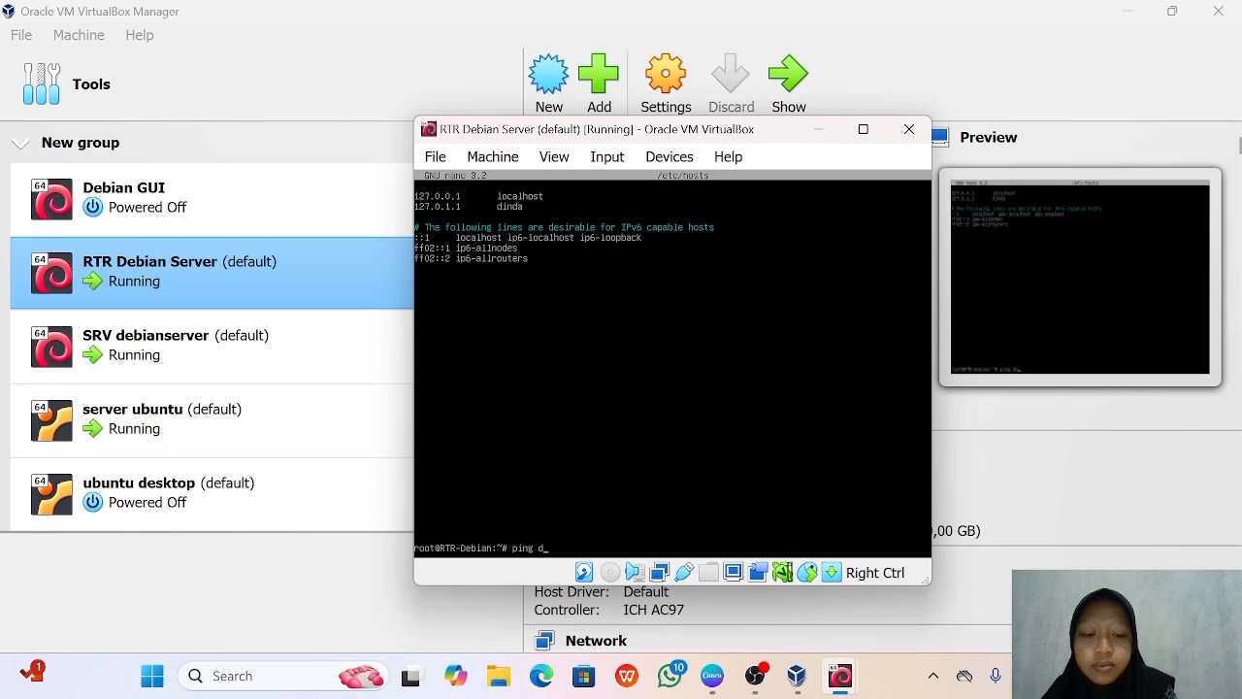
{"action": "type", "text": "unda"}
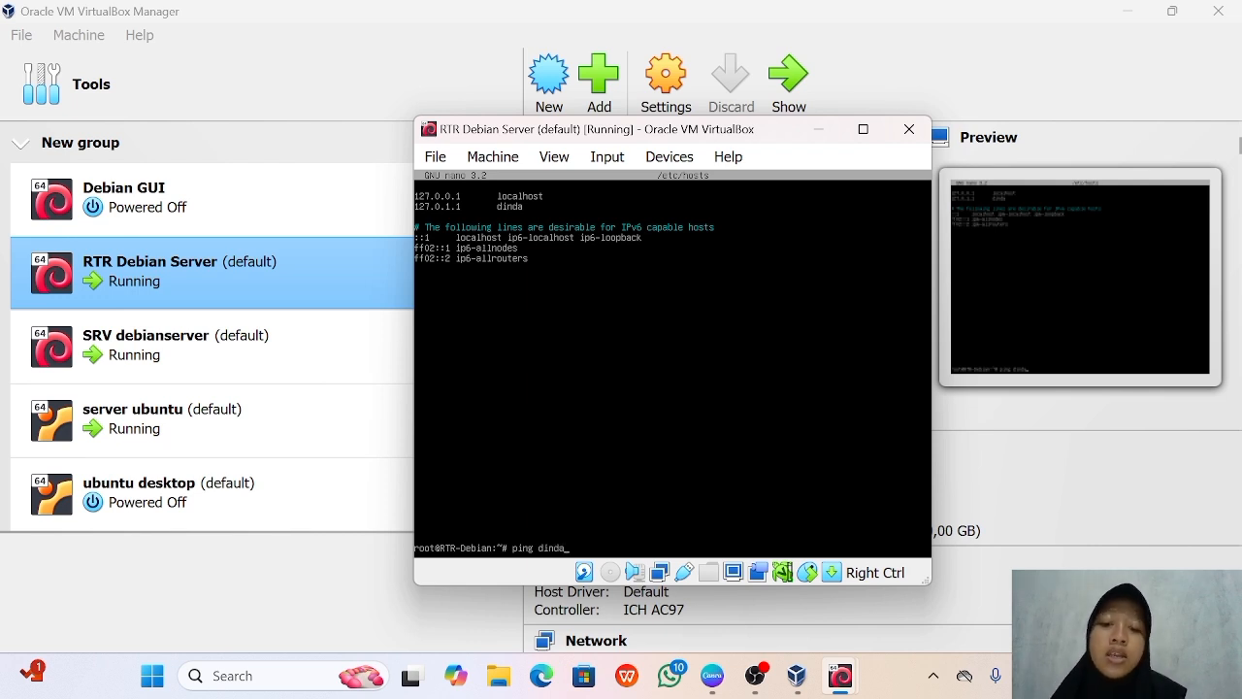
{"action": "key", "text": "Return"}
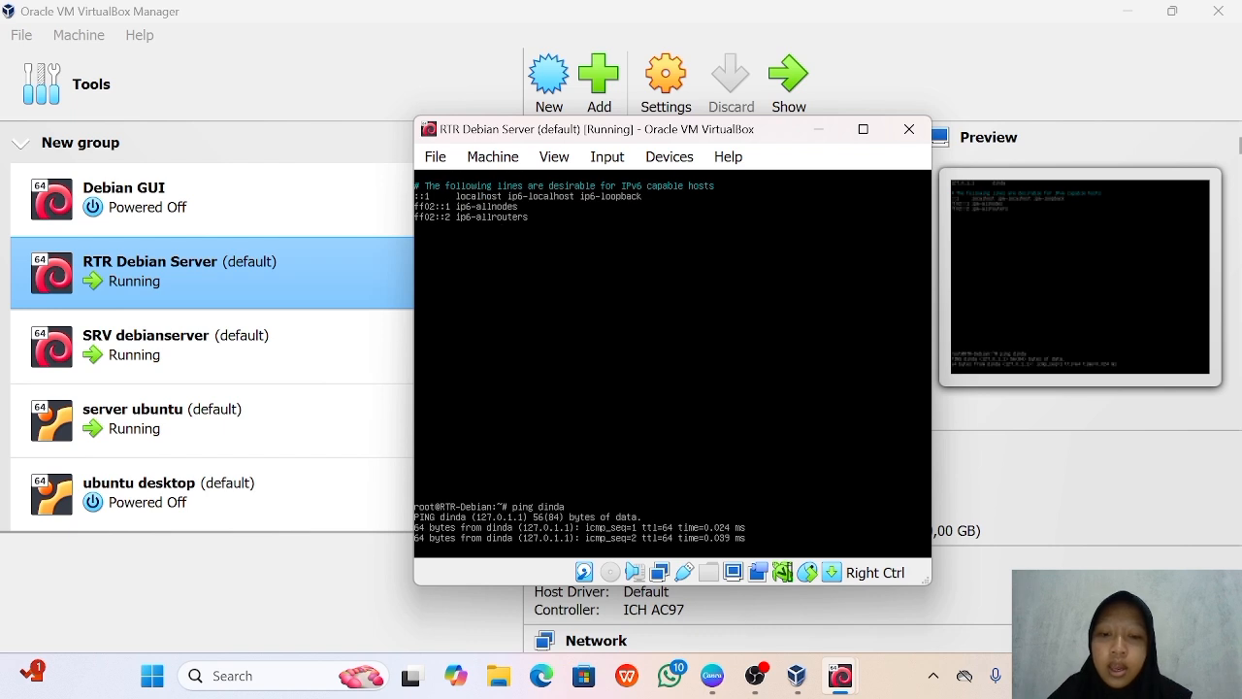
{"action": "key", "text": "ctrl+c"}
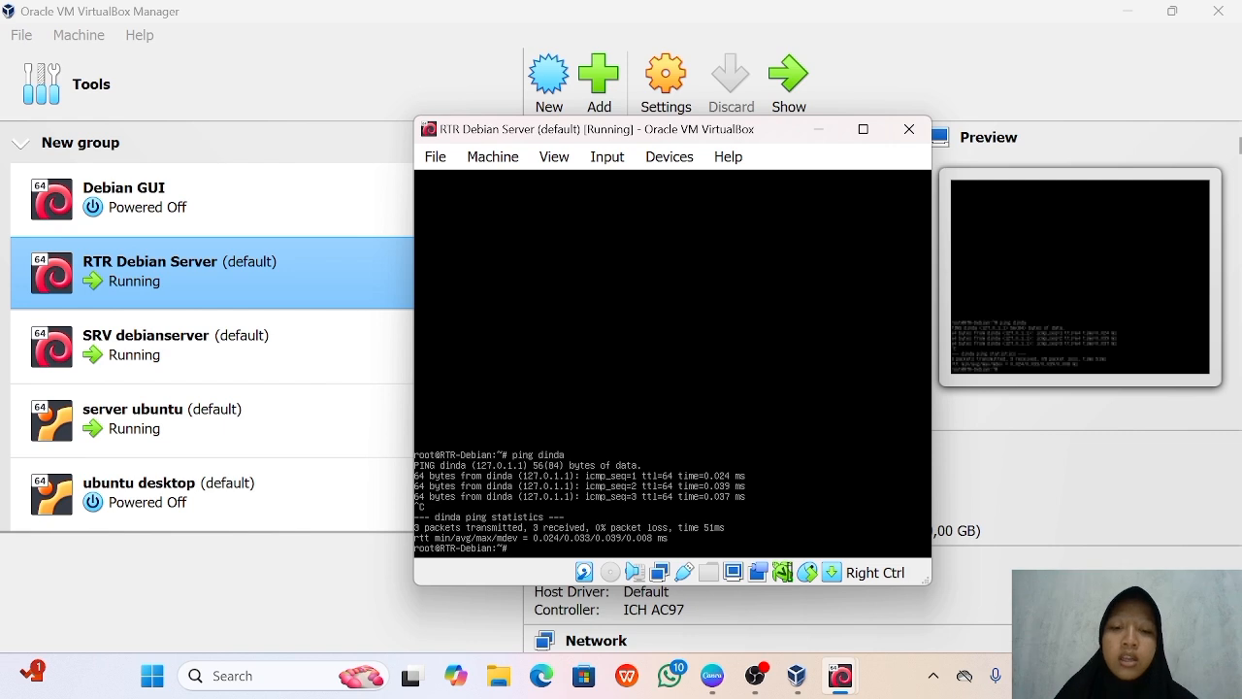
{"action": "type", "text": "nano"}
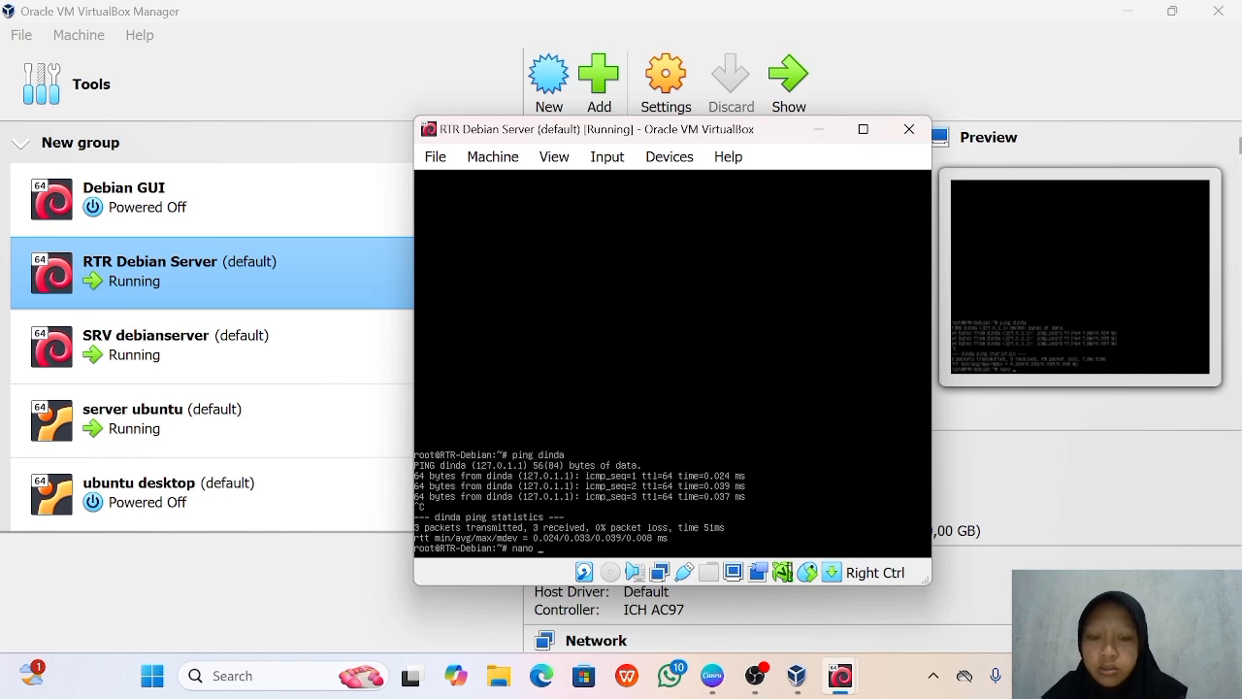
- Change the 127.0.1.1 hosts entry from dinda to 'rtr-debian.debian.com debian' and save the file
{"action": "type", "text": "/etc/hosts"}
{"action": "key", "text": "Return"}
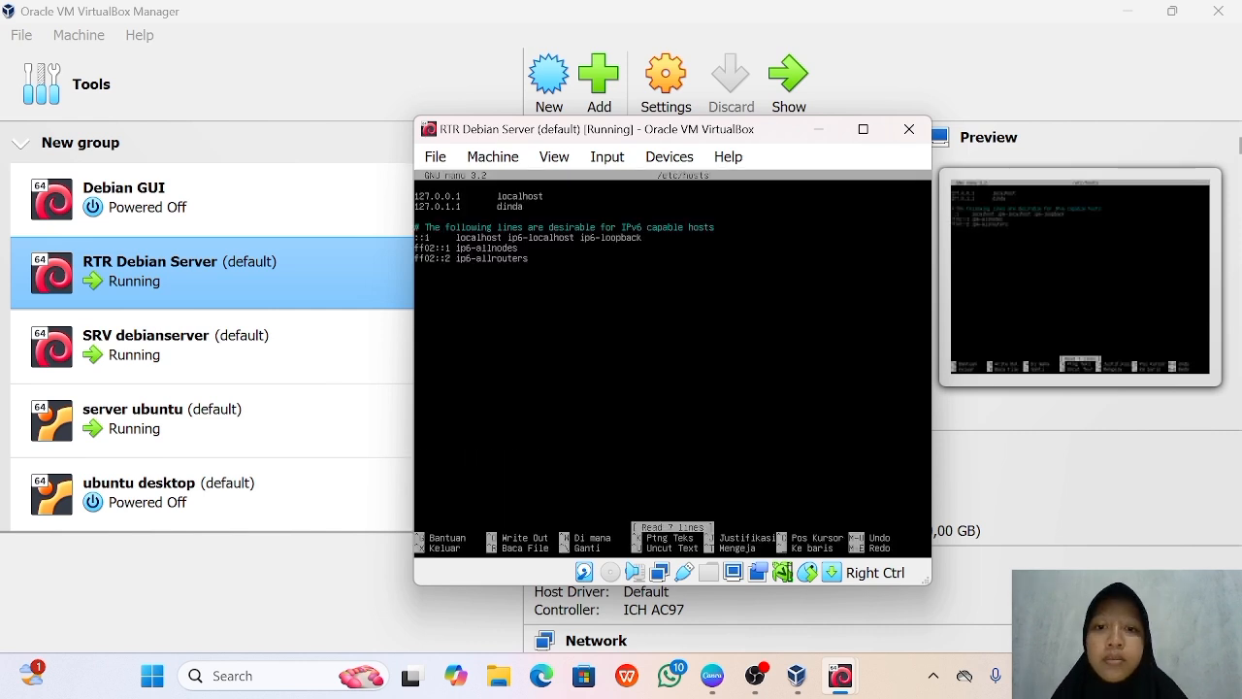
{"action": "key", "text": "BackSpace"}
{"action": "key", "text": "BackSpace"}
{"action": "key", "text": "BackSpace"}
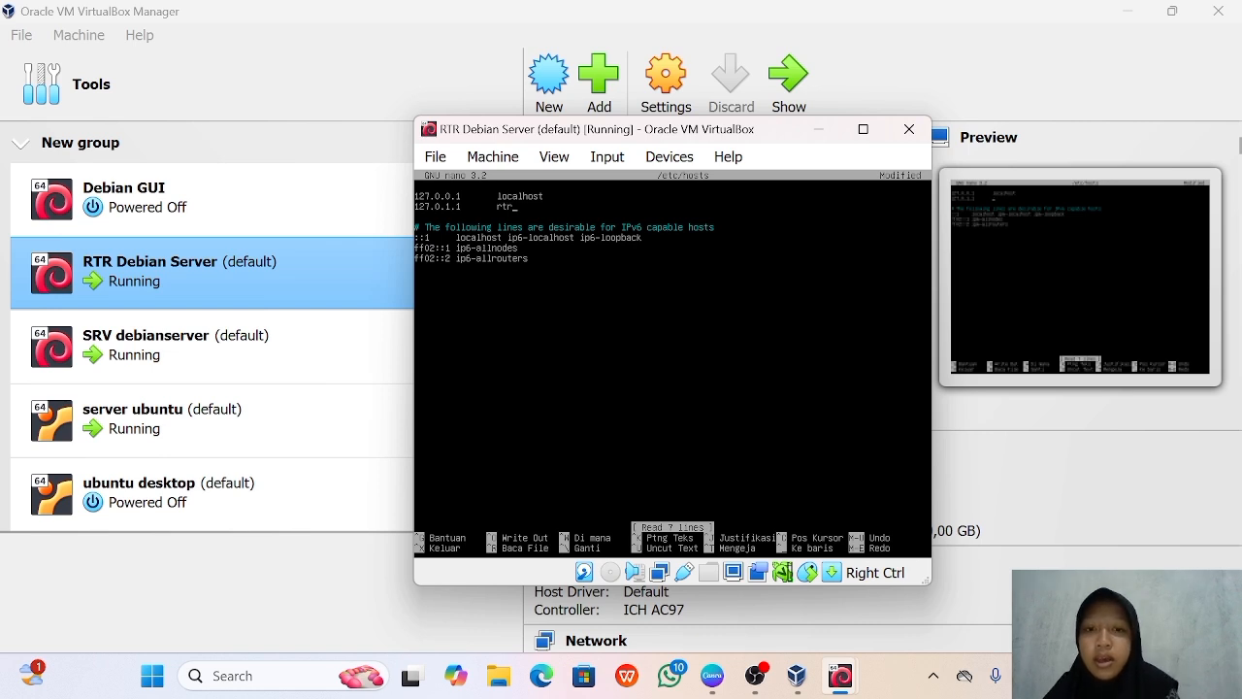
{"action": "type", "text": "rtr-debian.debian"}
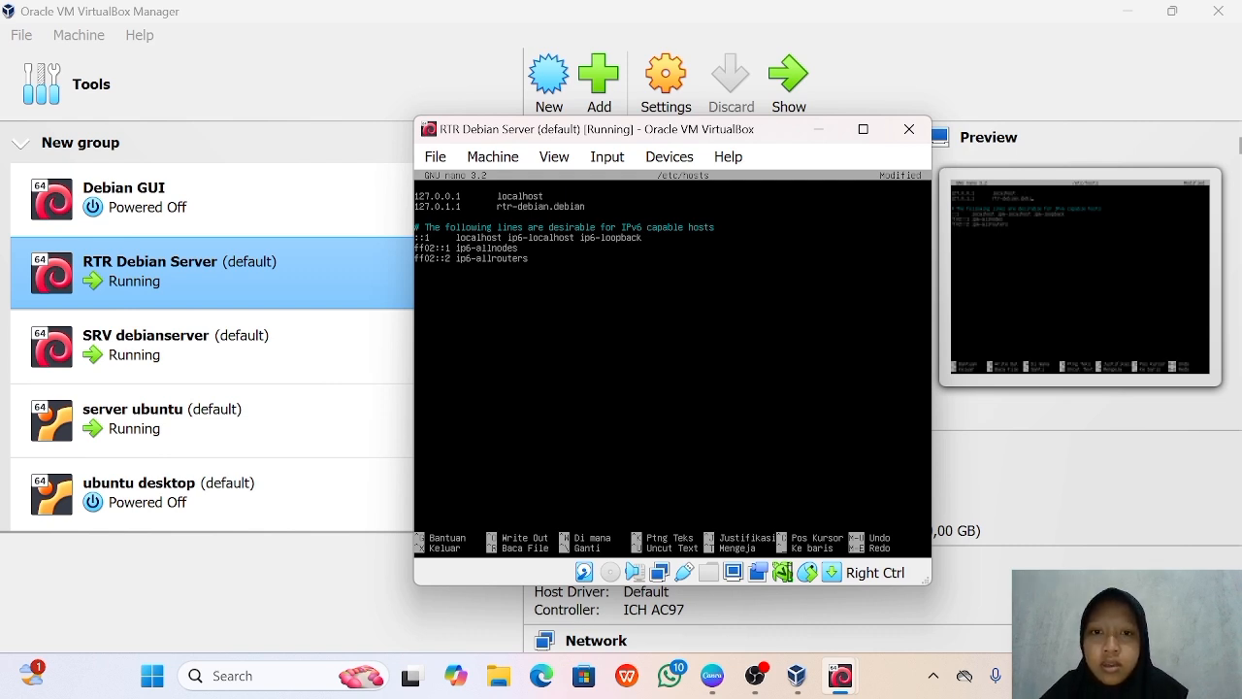
{"action": "type", "text": ".com"}
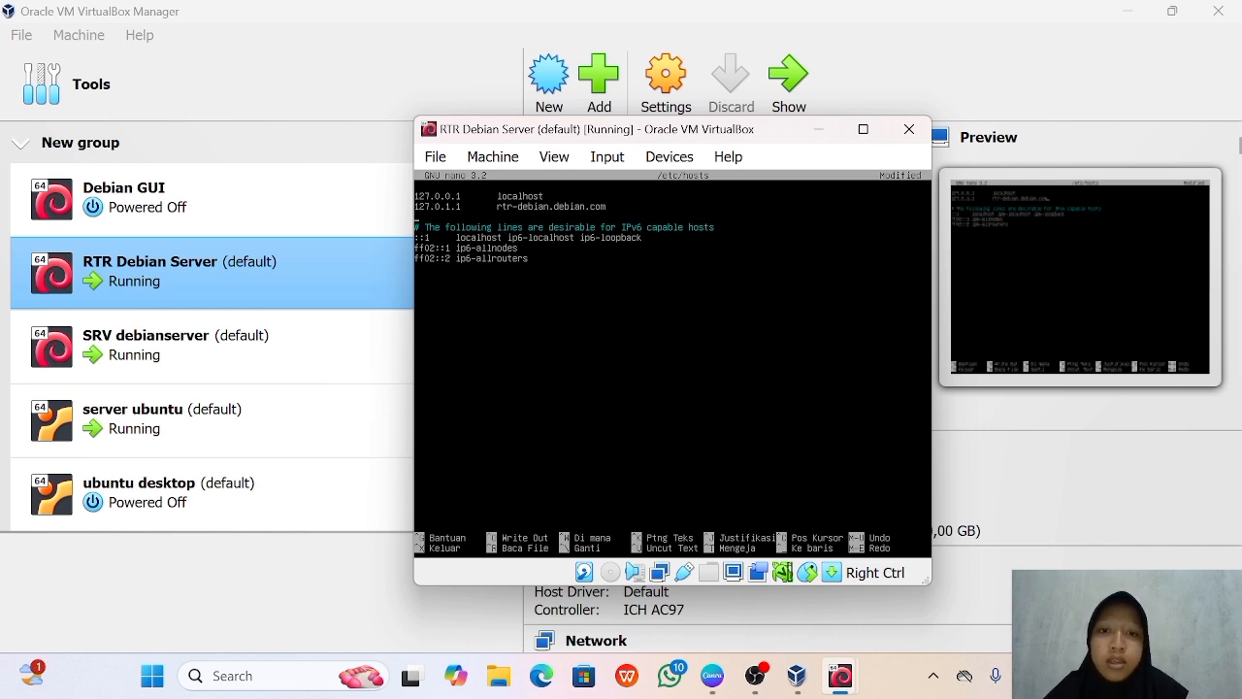
{"action": "type", "text": "  debian"}
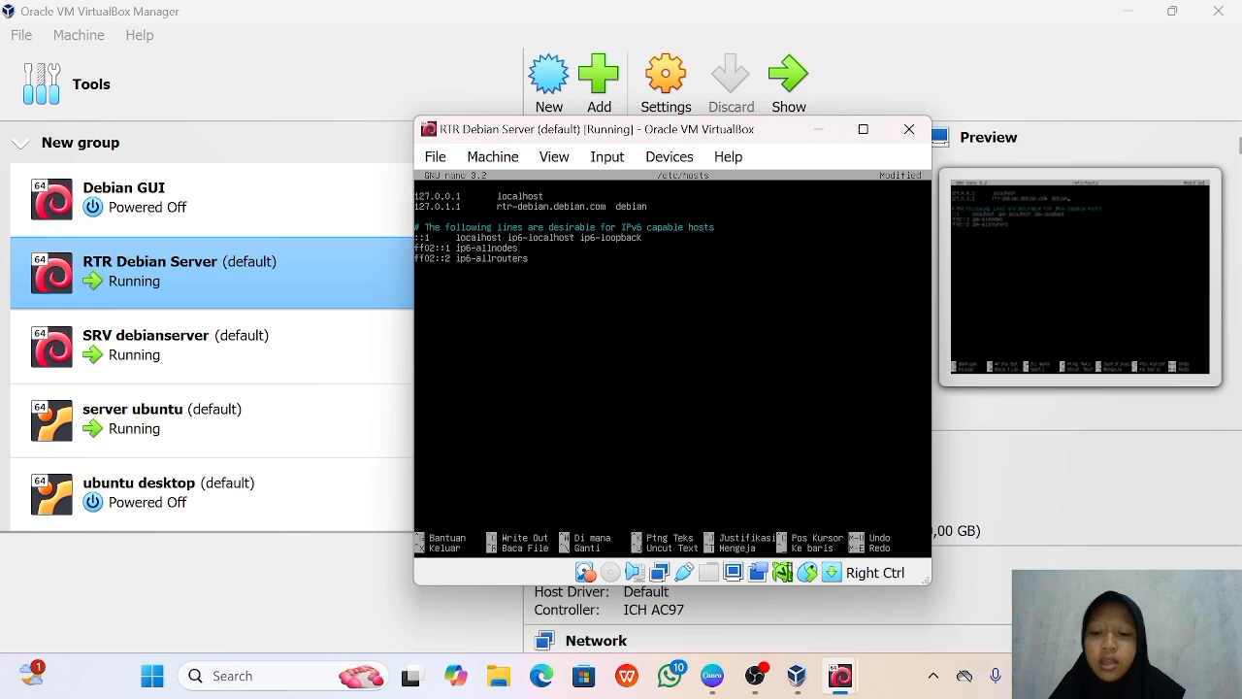
{"action": "key", "text": "ctrl+x"}
{"action": "key", "text": "y"}
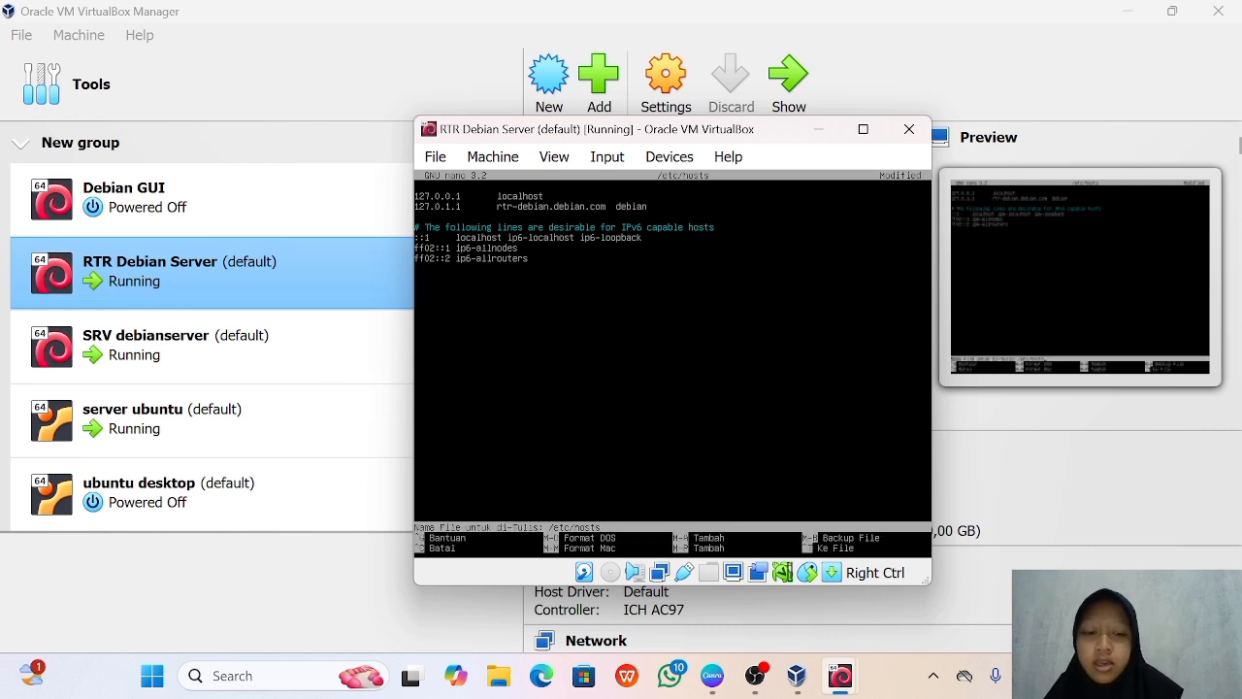
{"action": "key", "text": "Return"}
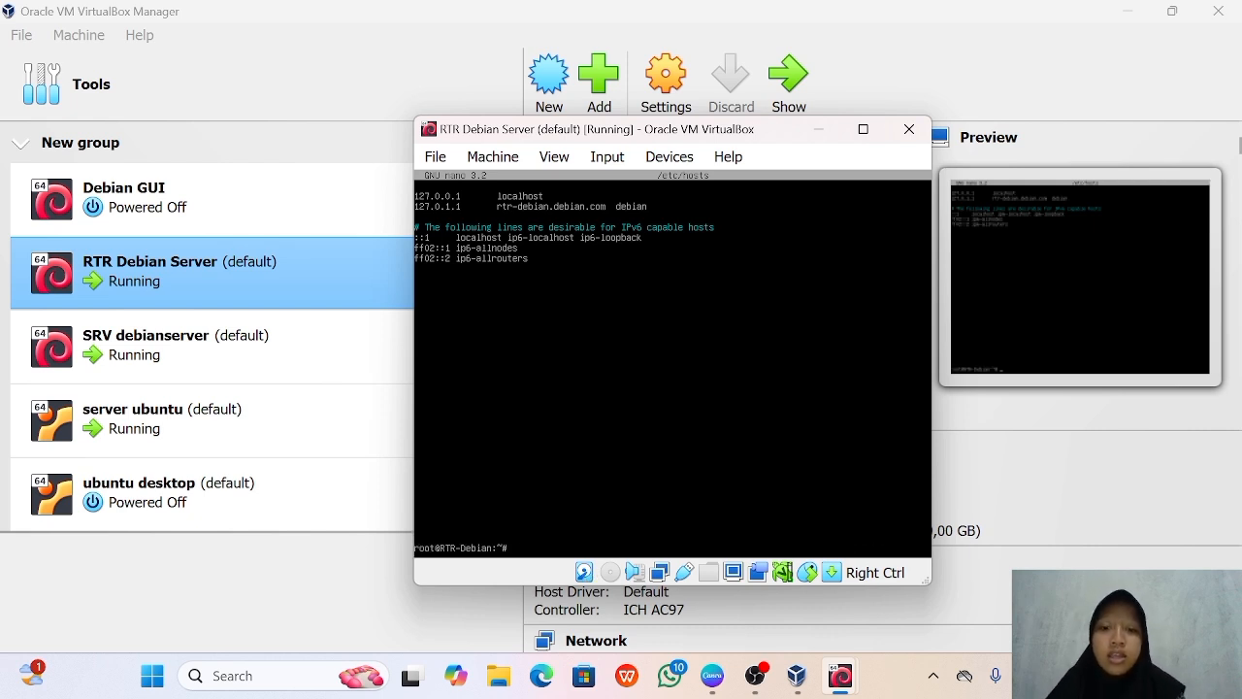
{"action": "type", "text": "ping "}
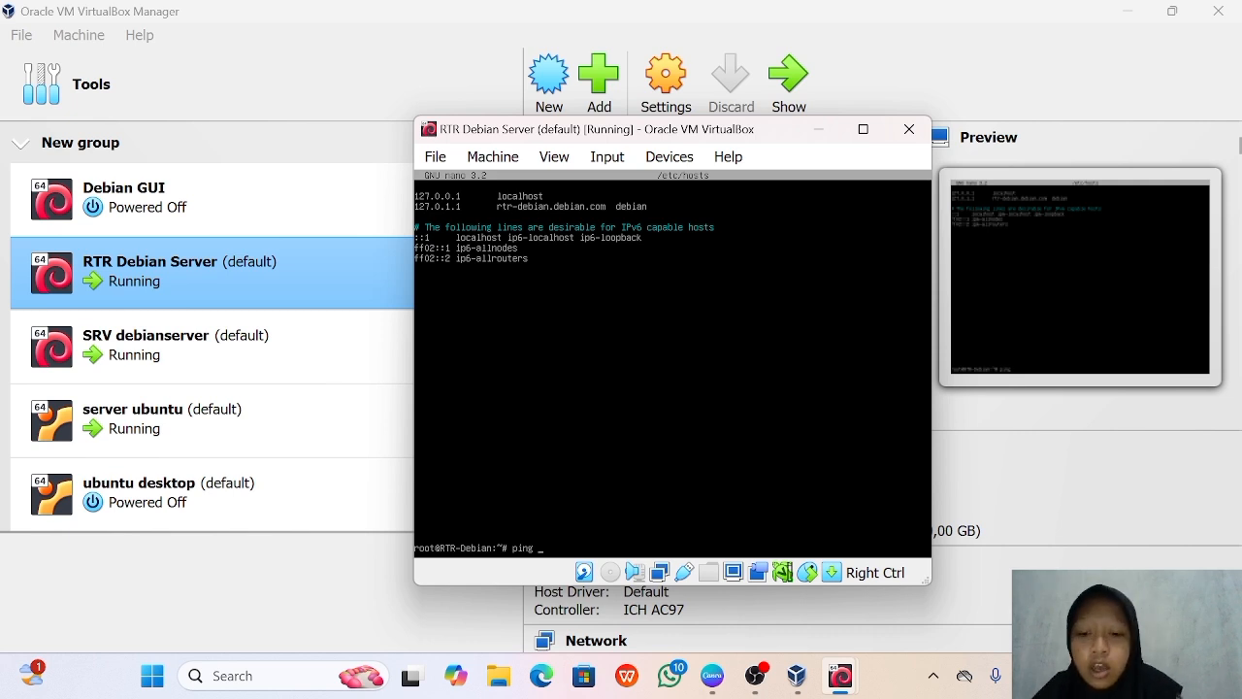
{"action": "type", "text": "rtr-debian."}
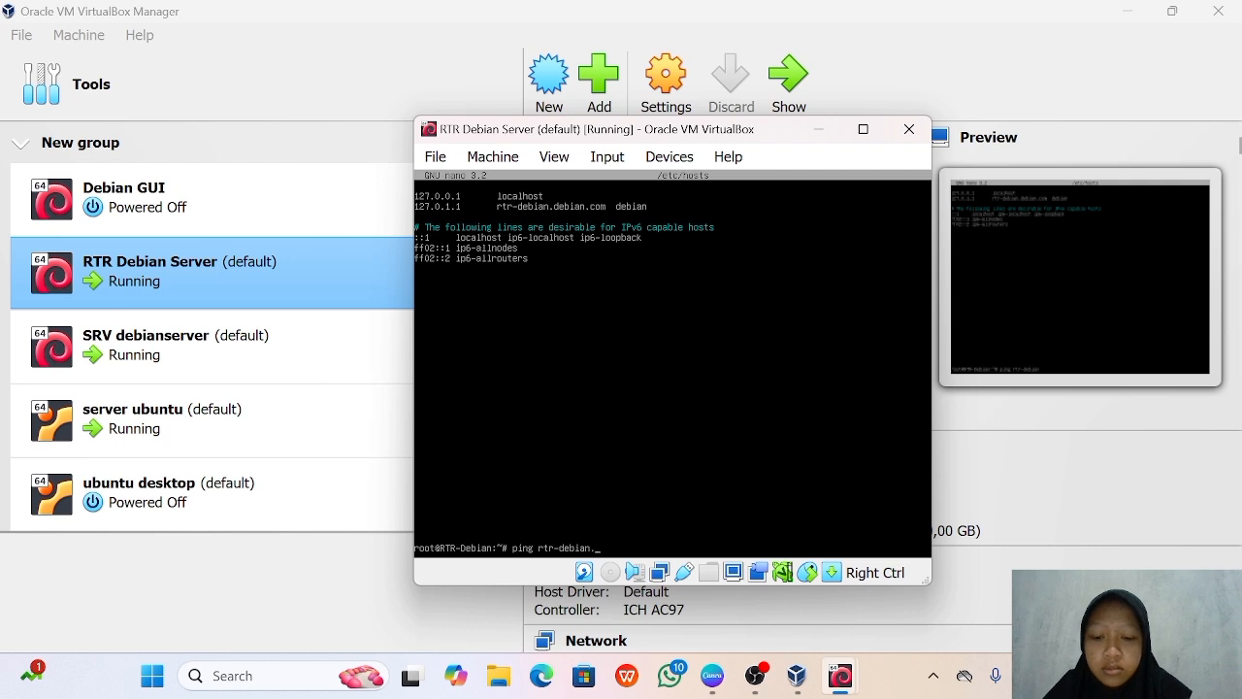
{"action": "type", "text": "debian.com"}
- Ping rtr-debian.debian.com and stop after three replies from 127.0.1.1 with 0% loss
{"action": "key", "text": "Return"}
{"action": "key", "text": "ctrl+c"}
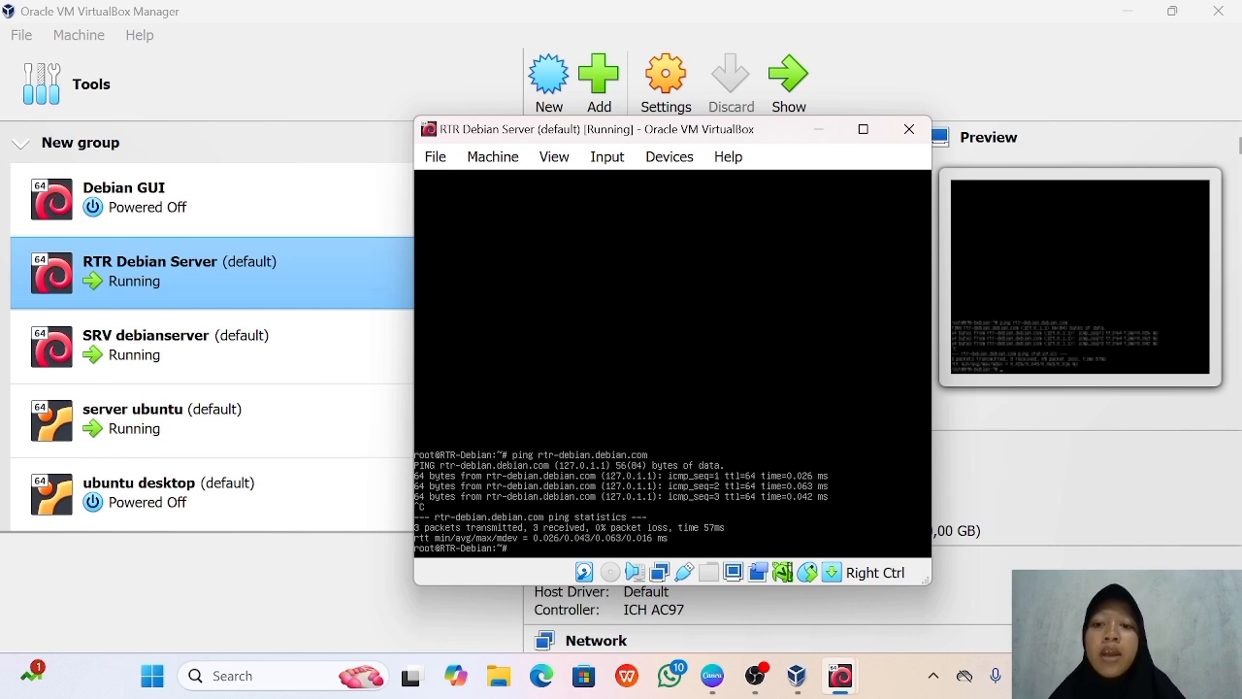
- Open the SRV debianserver console window, reposition it, and become root with su -
{"action": "left_click", "coordinate": [299, 359]}
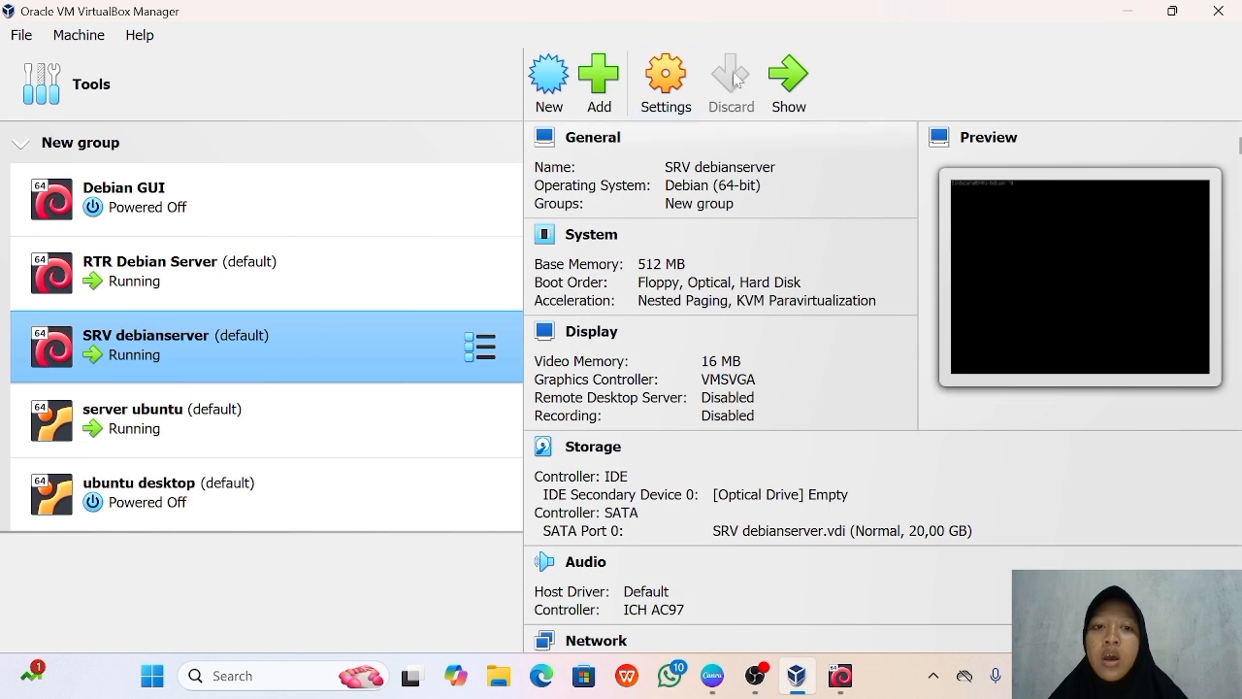
{"action": "left_click", "coordinate": [796, 87]}
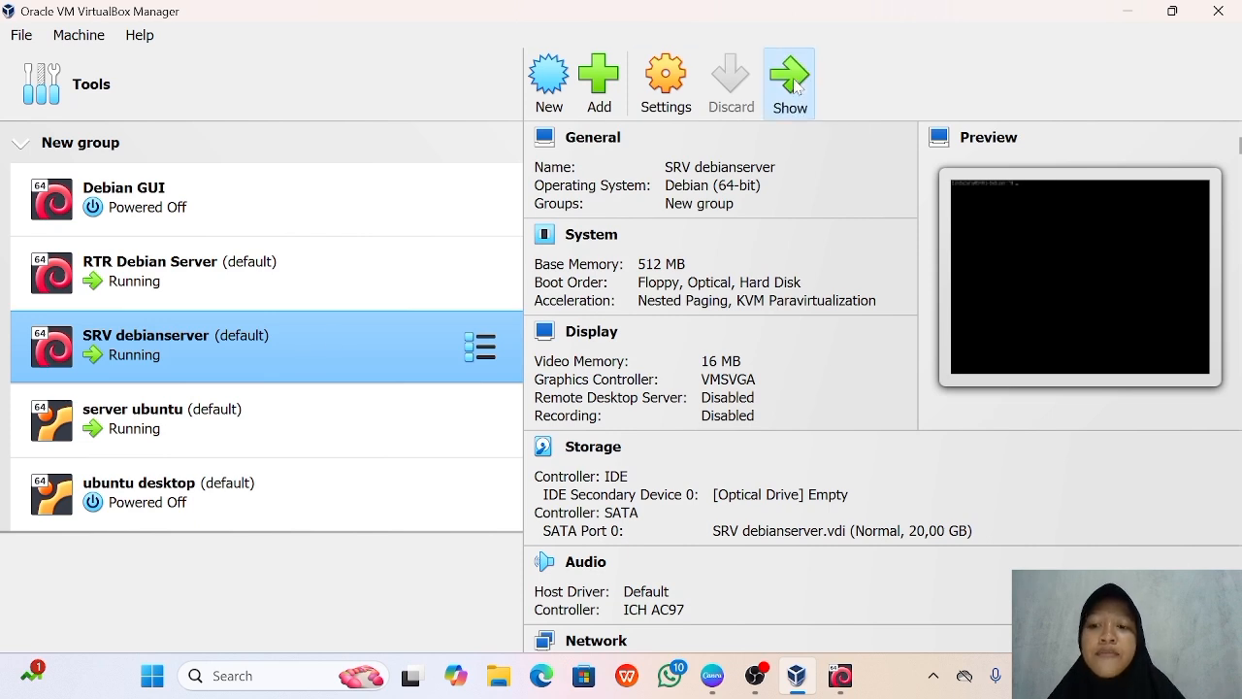
{"action": "left_click_drag", "start_coordinate": [510, 166], "coordinate": [673, 98]}
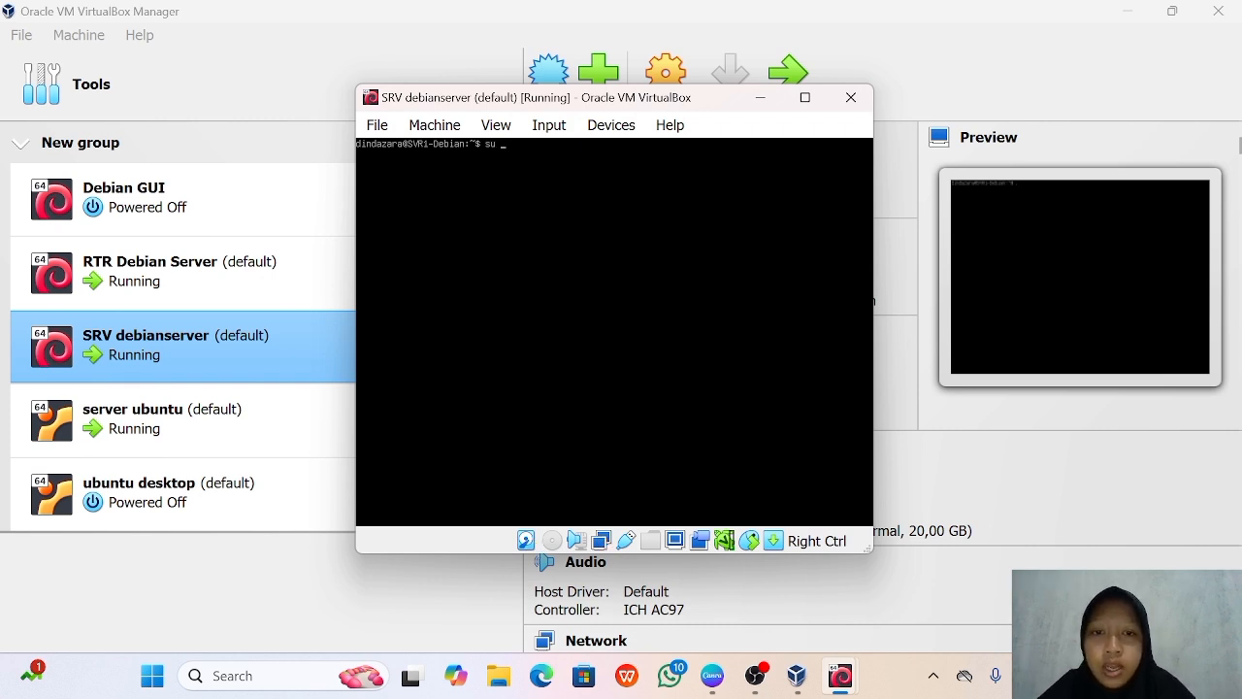
{"action": "type", "text": "-"}
{"action": "key", "text": "Return"}
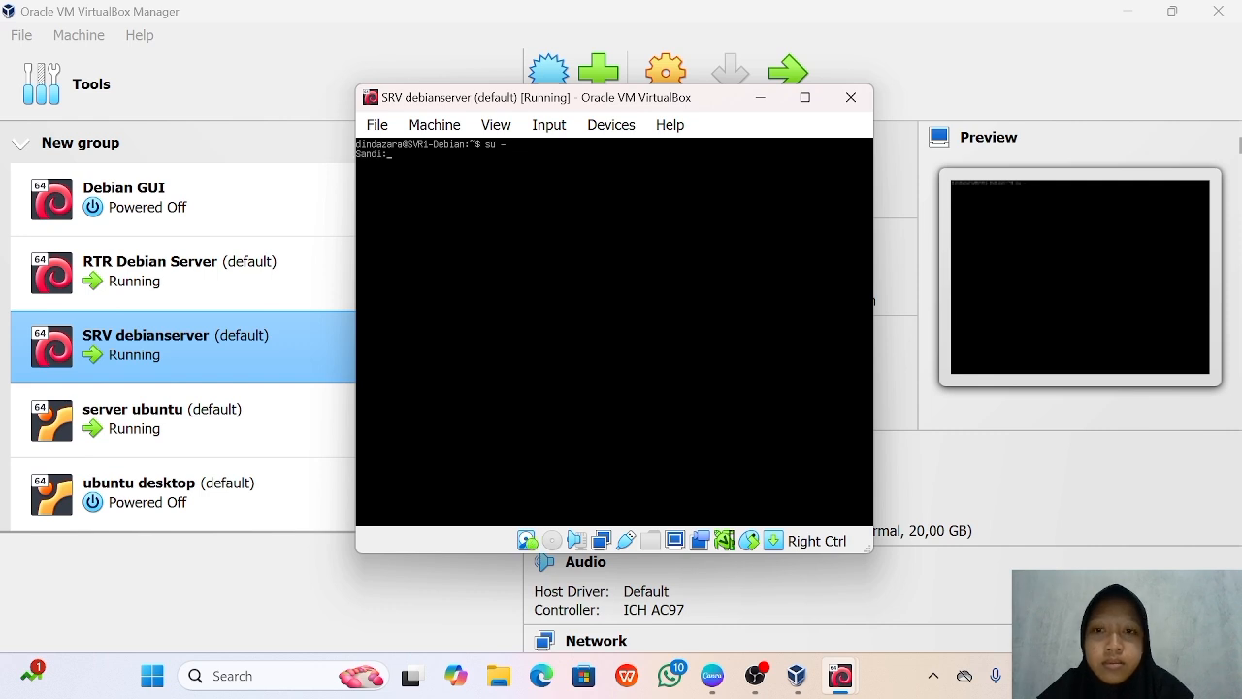
{"action": "key", "text": "Return"}
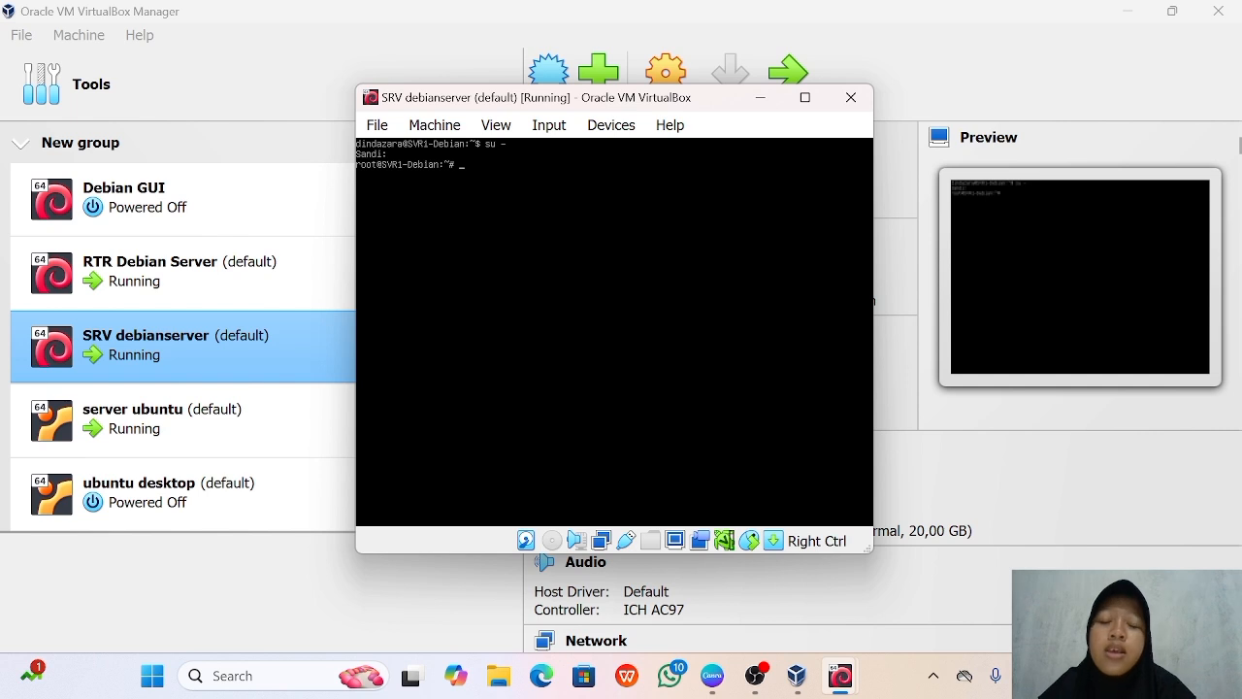
- Change the 127.0.1.1 entry in /etc/hosts from dinda to 'svr1-debian.debian.com debian' and save it
{"action": "type", "text": "nano "}
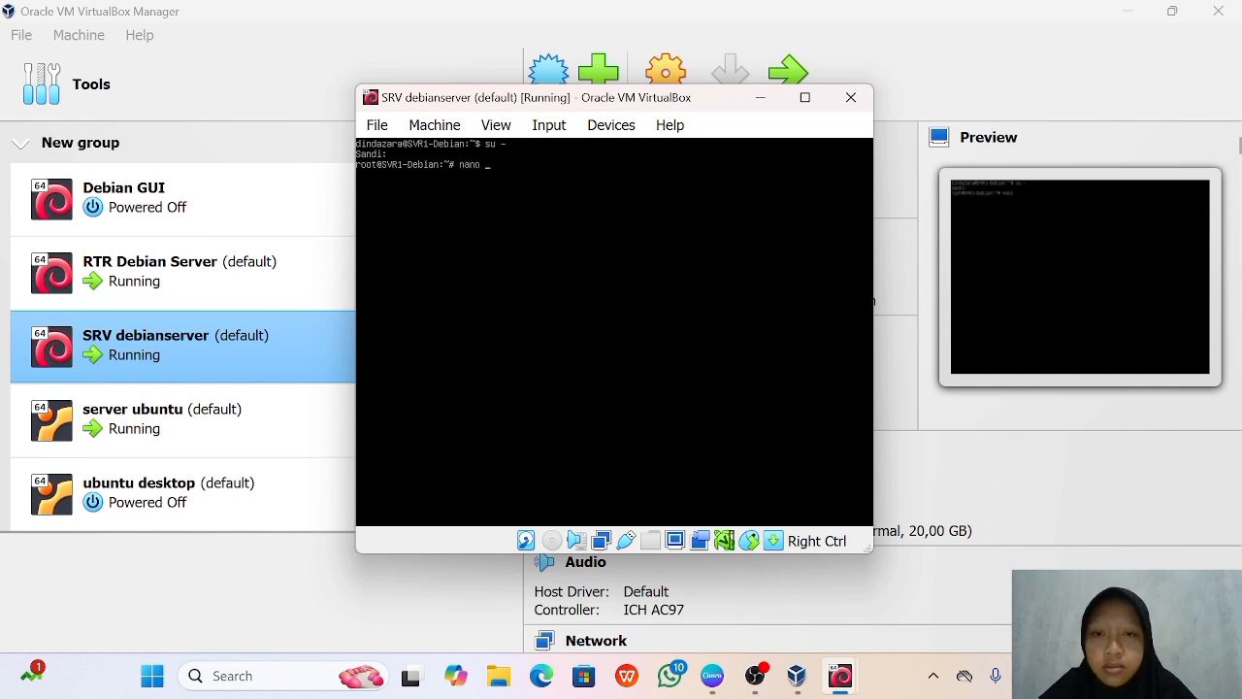
{"action": "type", "text": "/etc/hostst"}
{"action": "key", "text": "Return"}
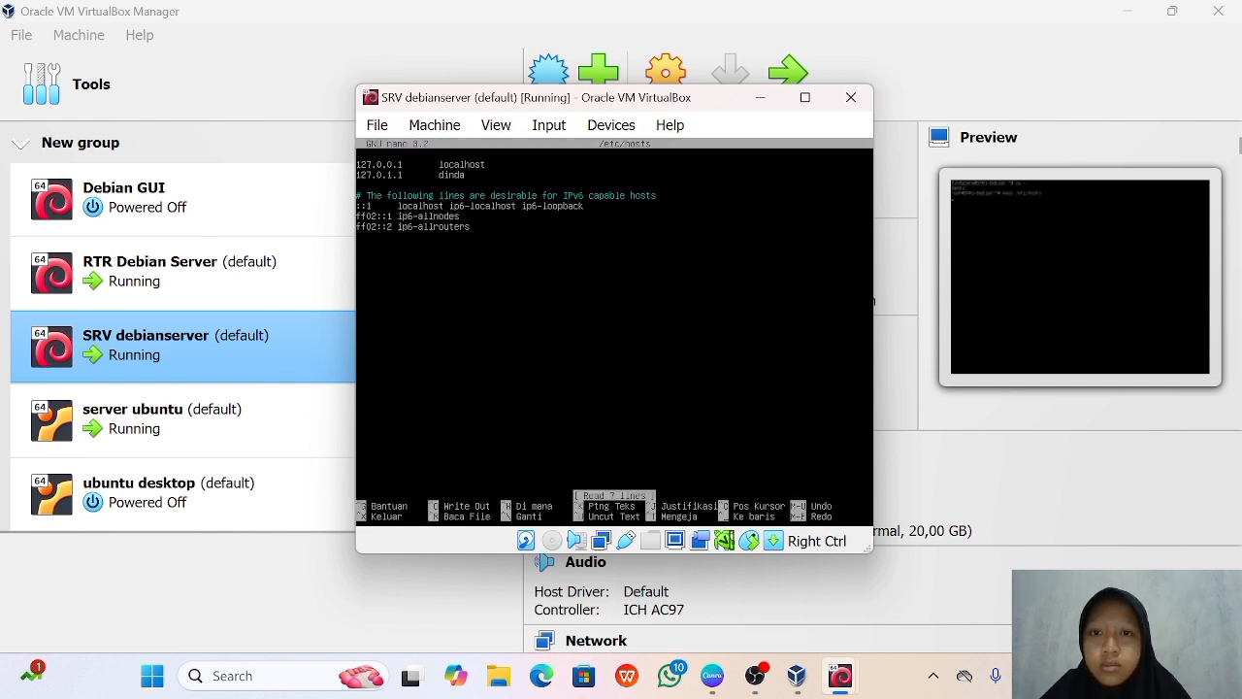
{"action": "key", "text": "Right"}
{"action": "key", "text": "Right"}
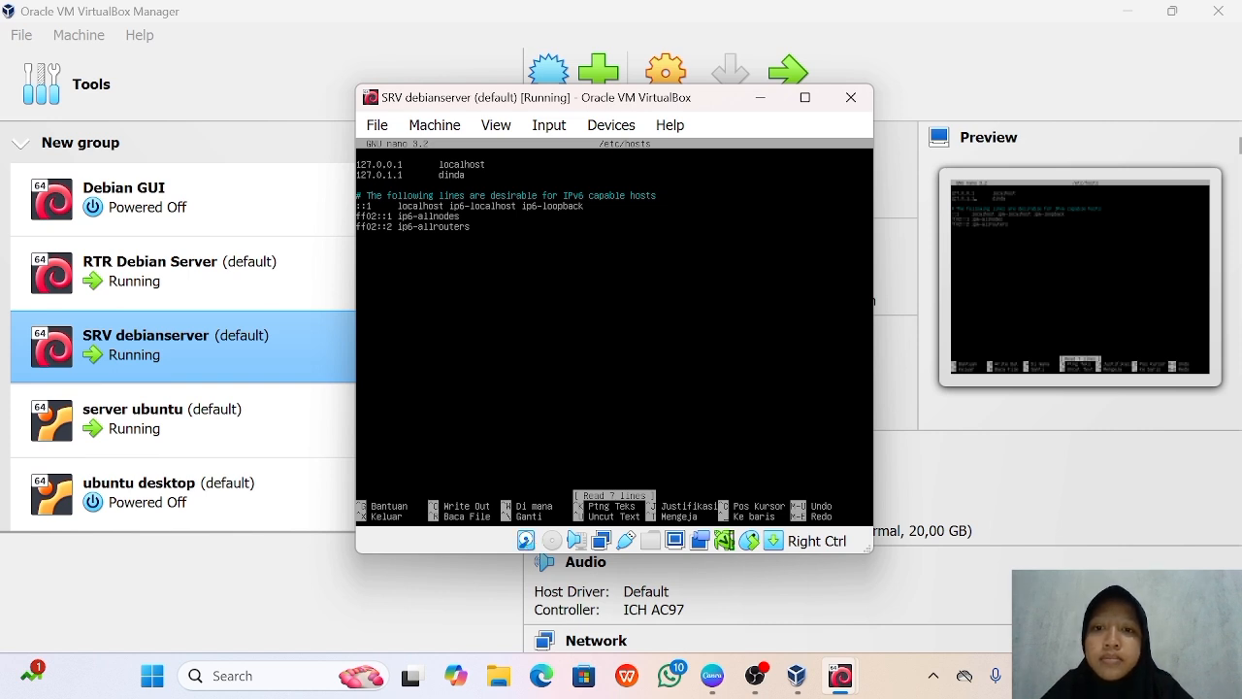
{"action": "key", "text": "BackSpace"}
{"action": "key", "text": "BackSpace"}
{"action": "key", "text": "BackSpace"}
{"action": "key", "text": "BackSpace"}
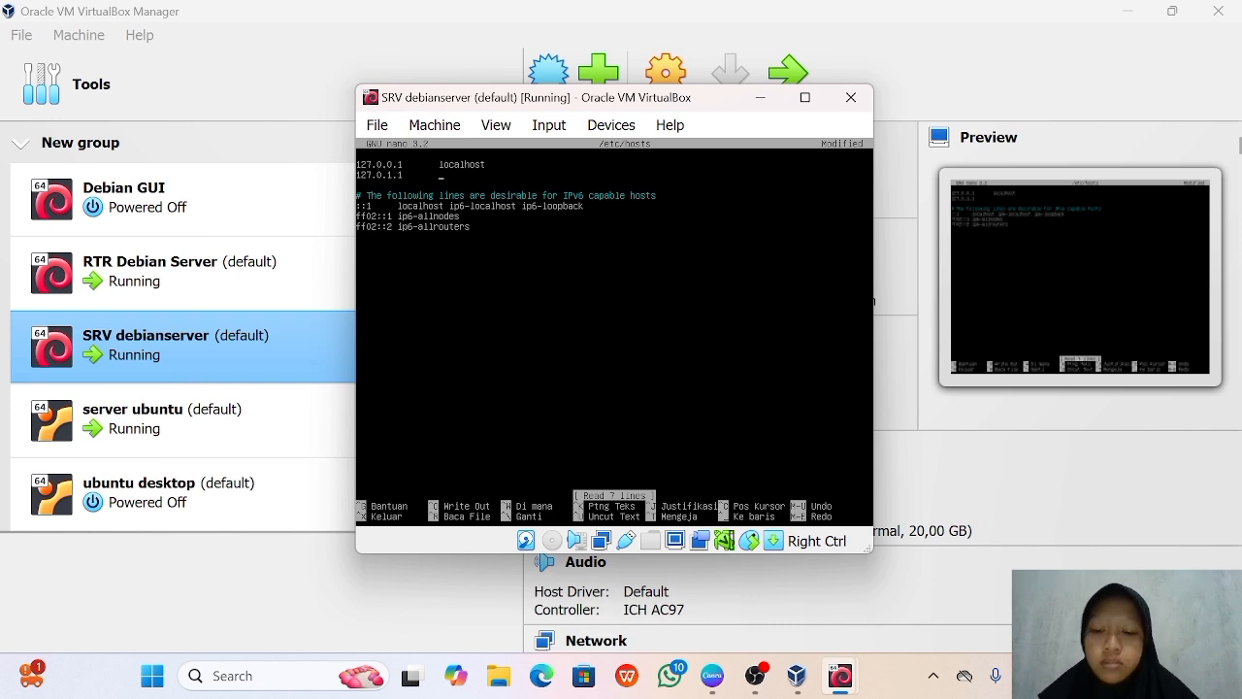
{"action": "type", "text": "1-debian.debian.com"}
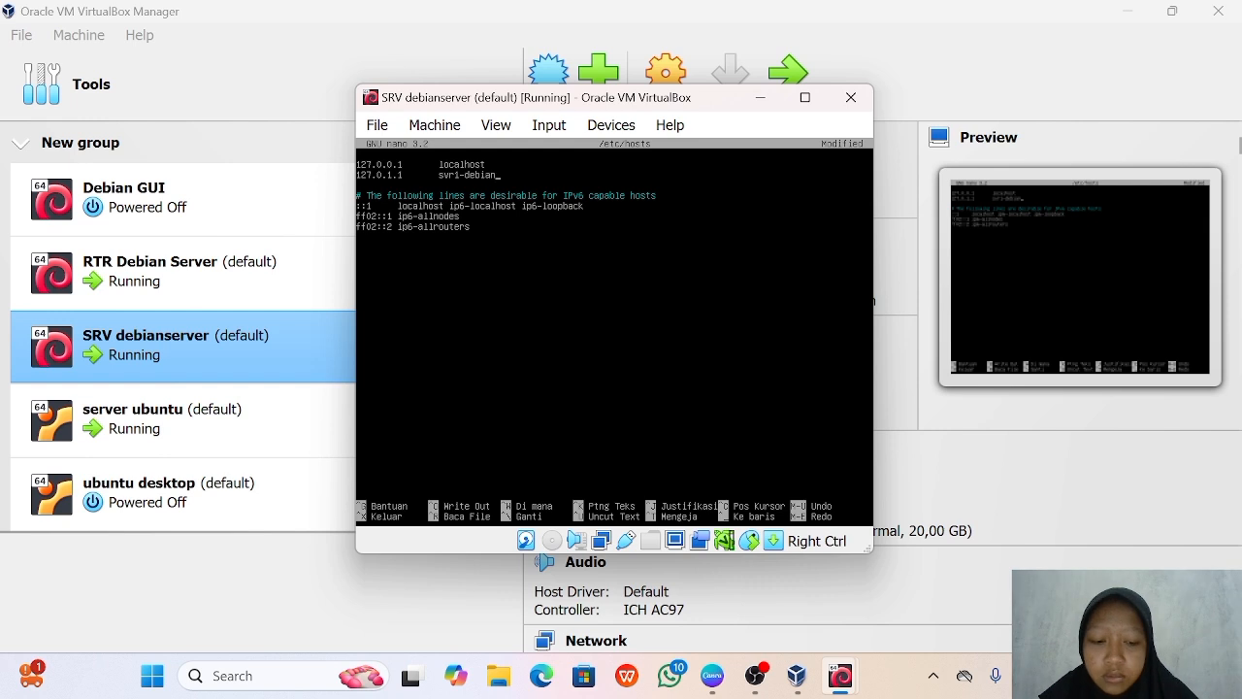
{"action": "type", "text": " debian"}
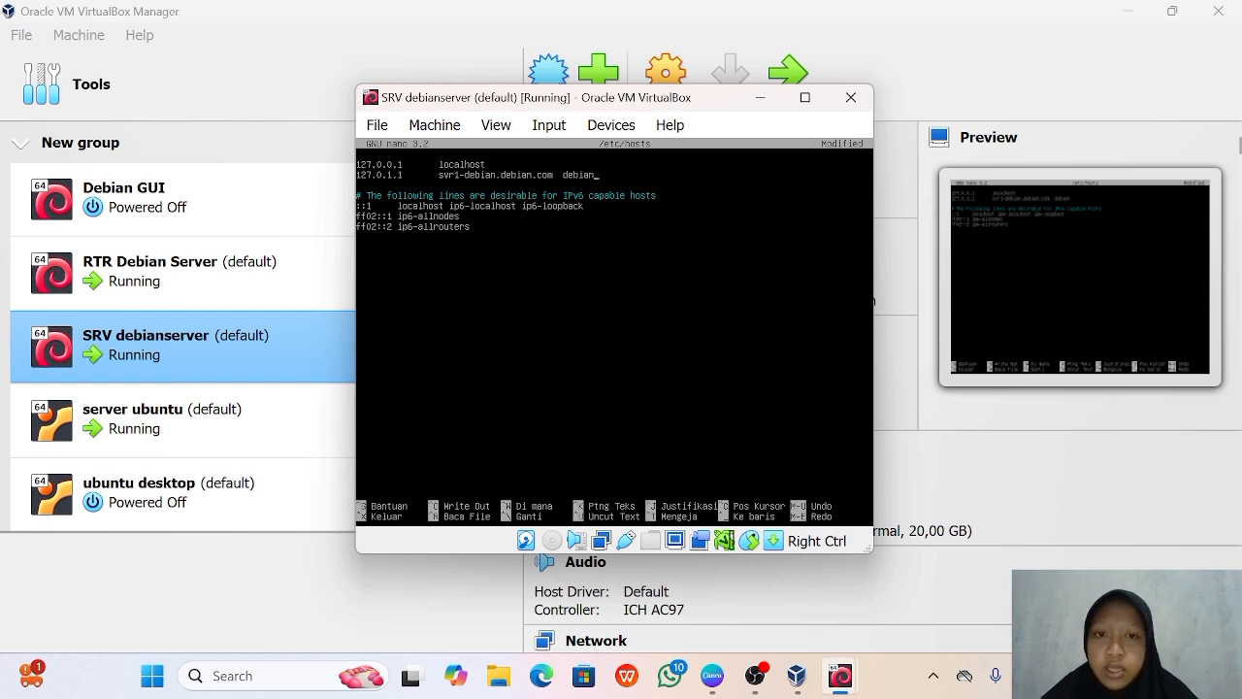
{"action": "key", "text": "ctrl+x"}
{"action": "key", "text": "y"}
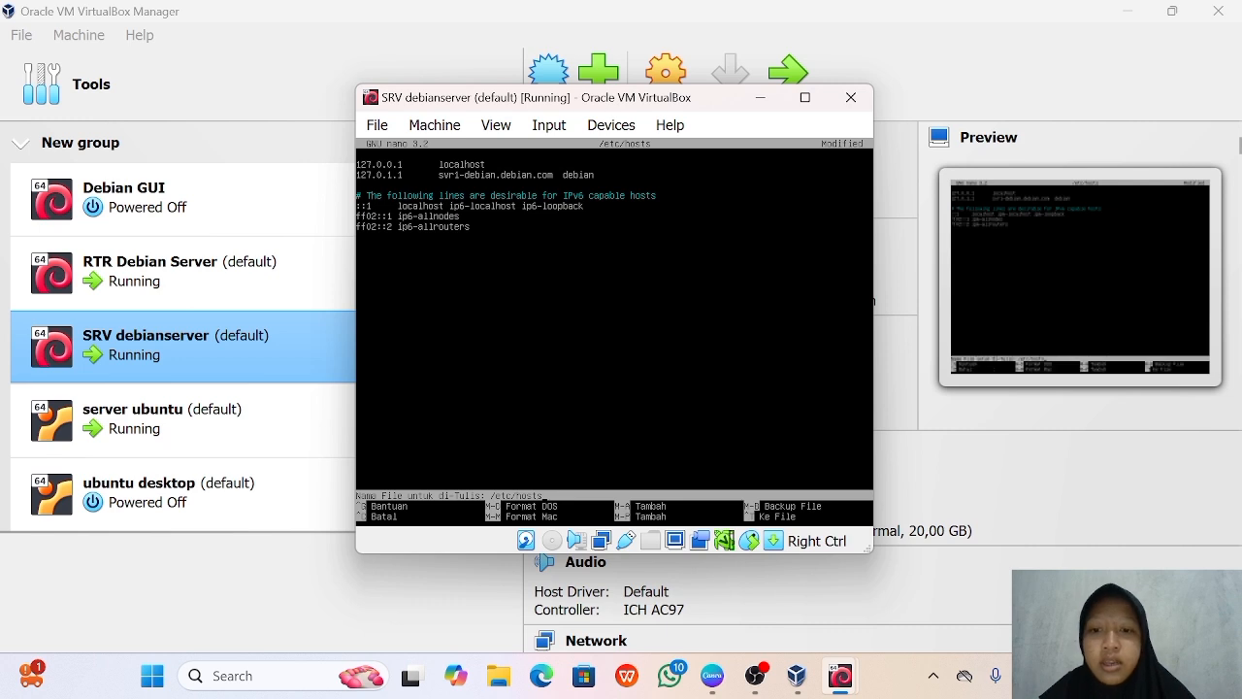
{"action": "key", "text": "Return"}
- Ping svr1-debian.debian.com on SRV debianserver (0% loss), then select the server ubuntu VM
{"action": "type", "text": "ping"}
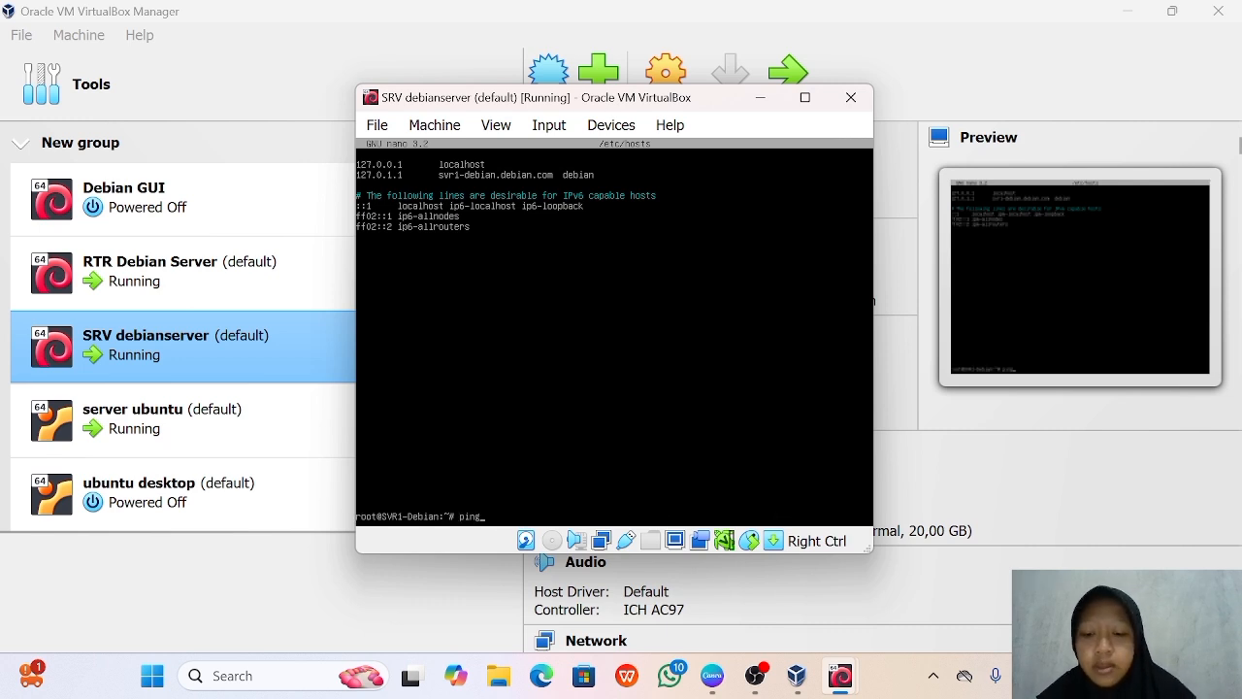
{"action": "type", "text": " svr1"}
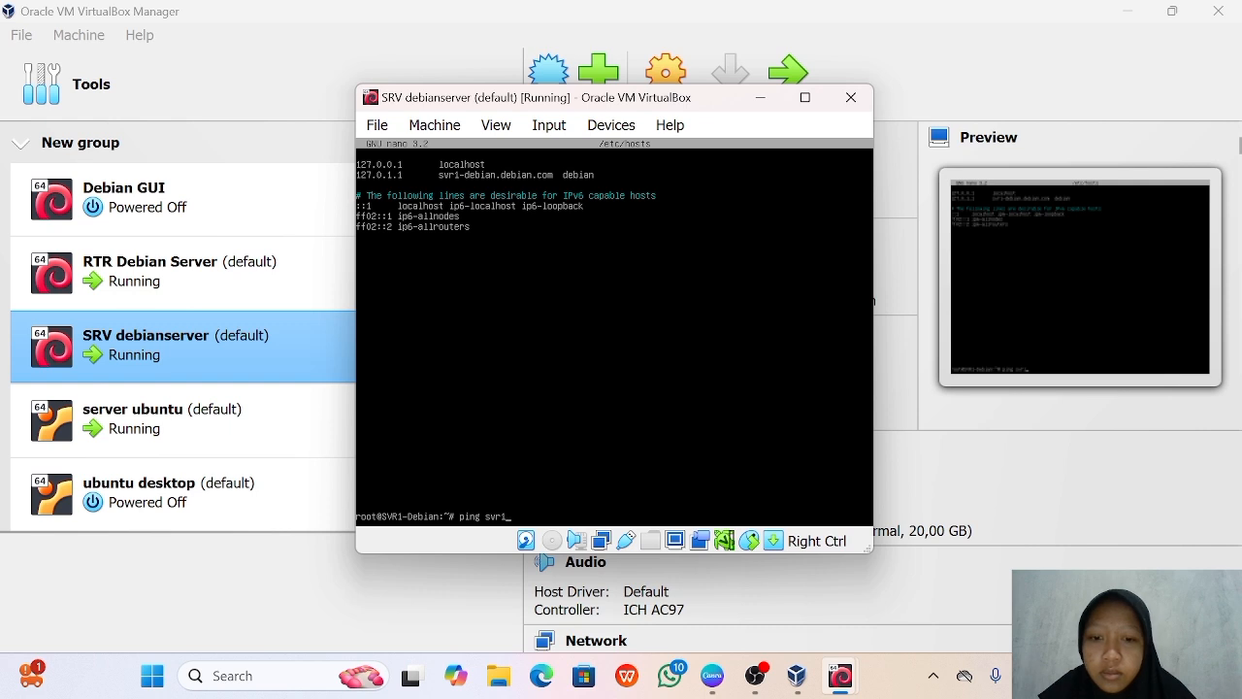
{"action": "type", "text": "-debi"}
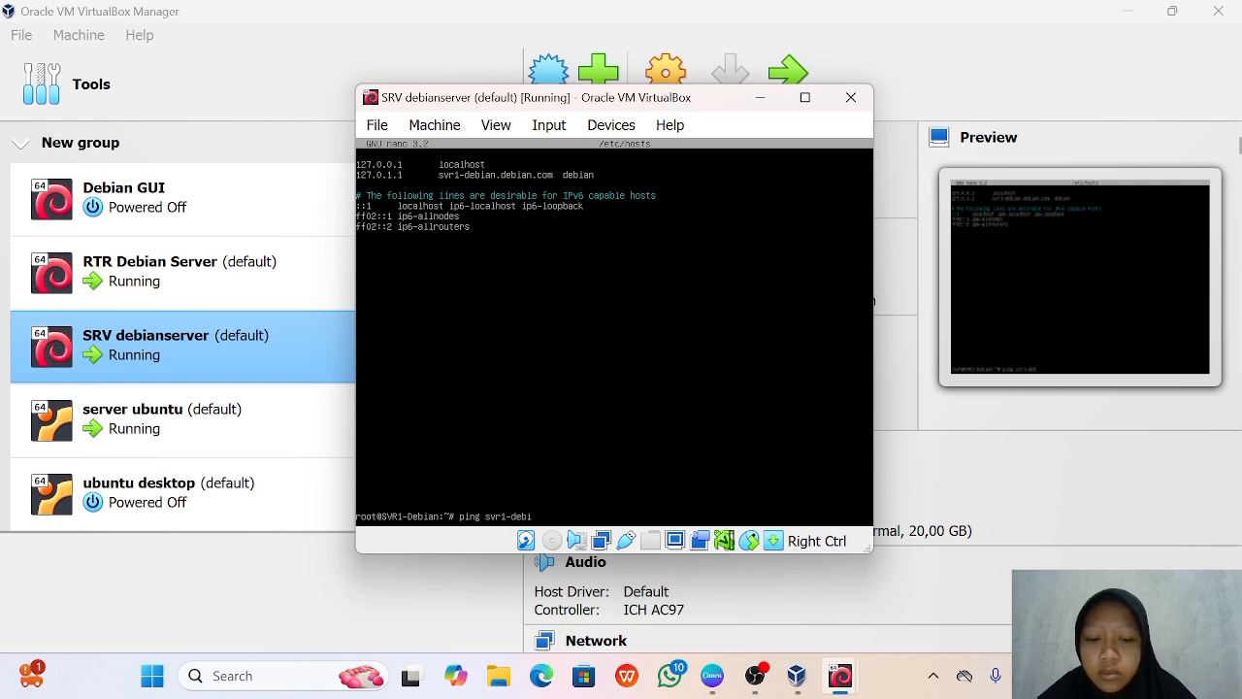
{"action": "type", "text": "an.debian.com"}
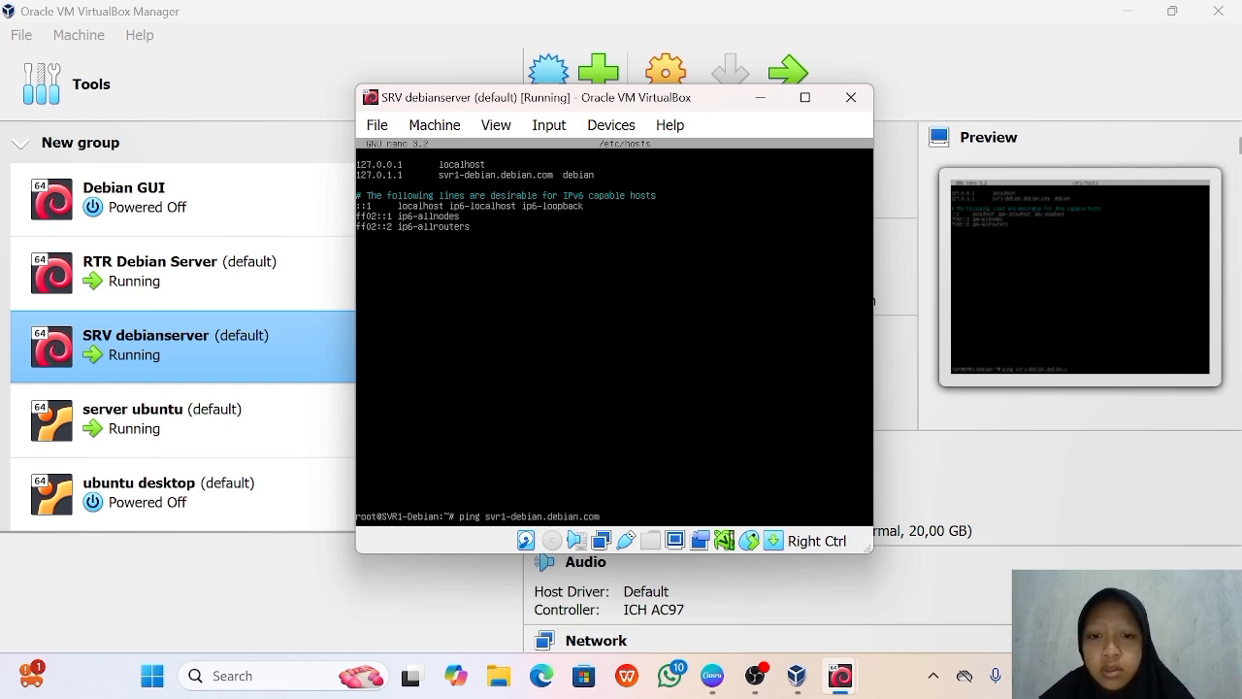
{"action": "key", "text": "Return"}
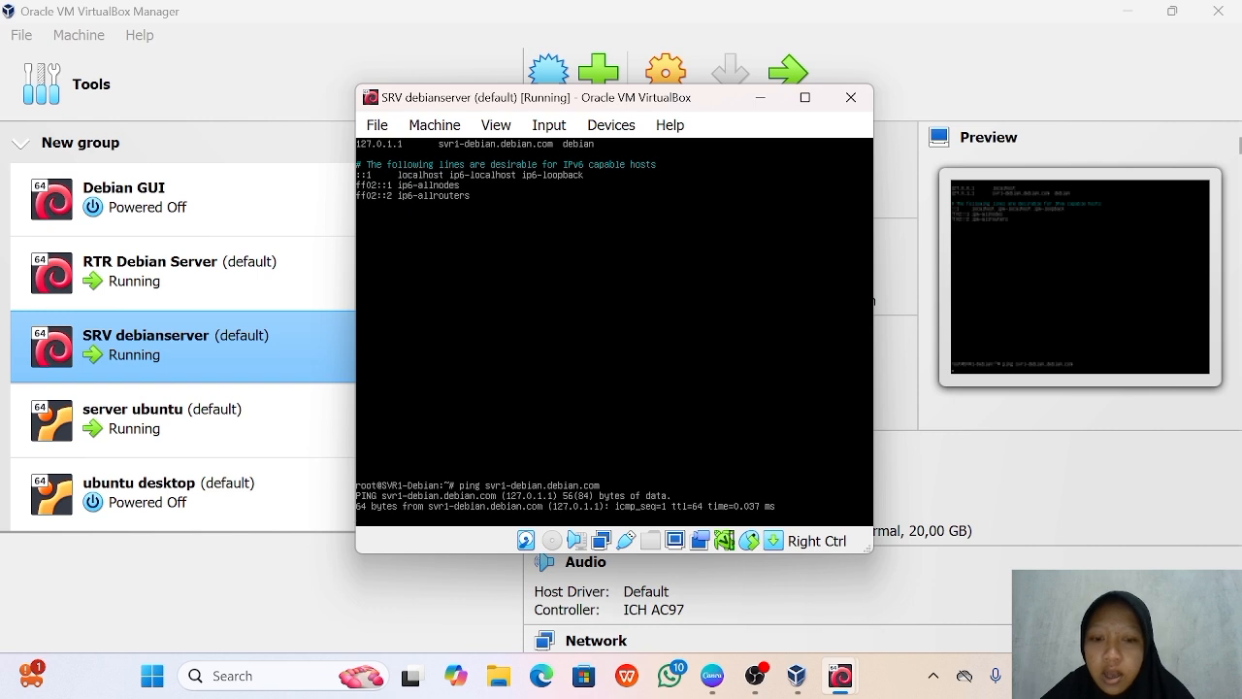
{"action": "key", "text": "ctrl+c"}
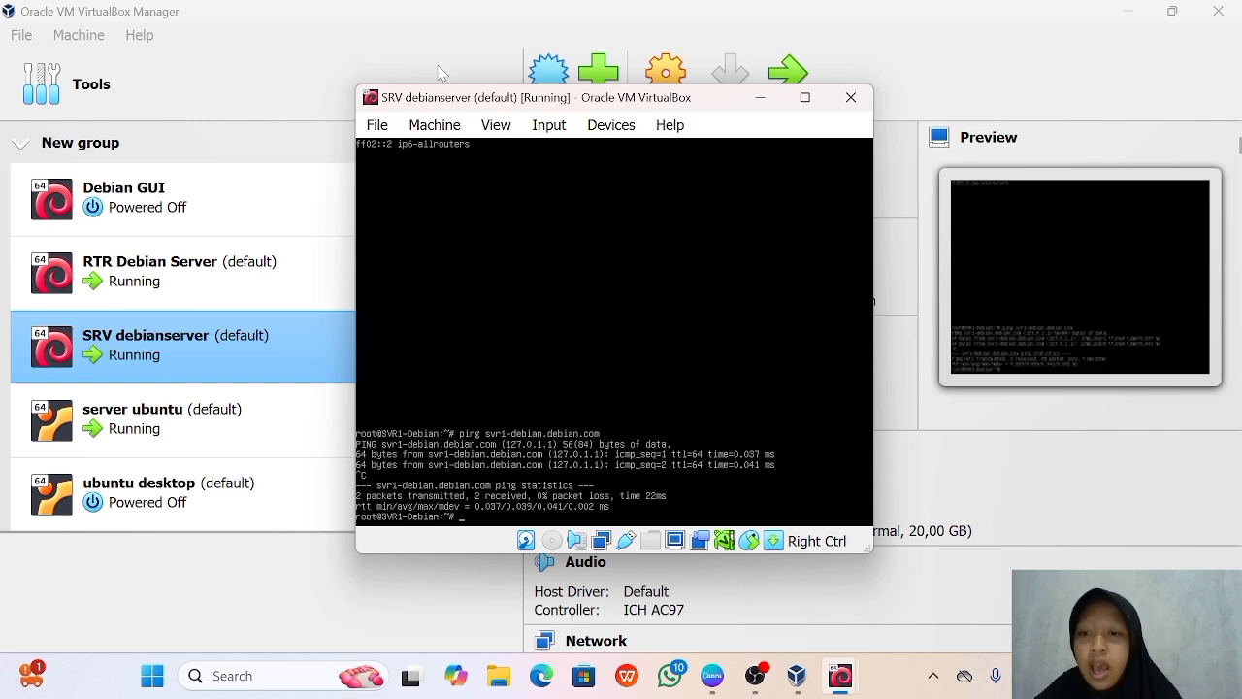
{"action": "left_click", "coordinate": [257, 427]}
- Show the server ubuntu console and become root with sudo su in root's home directory
{"action": "left_click", "coordinate": [787, 77]}
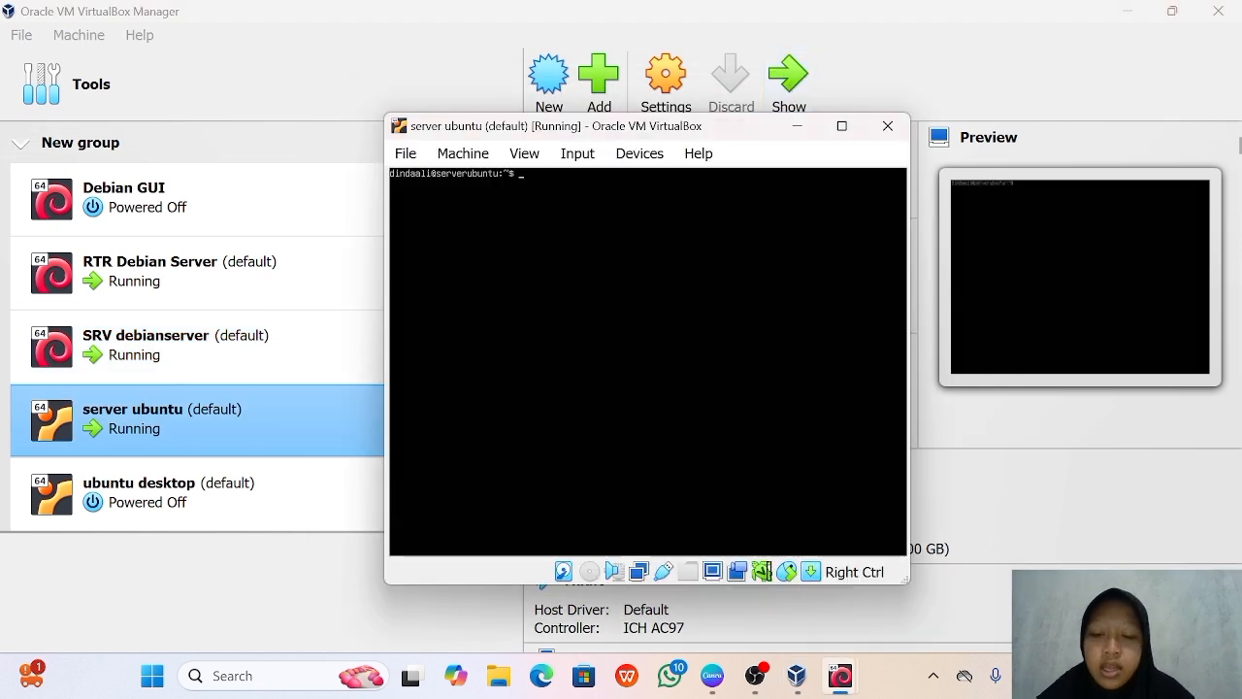
{"action": "type", "text": "s"}
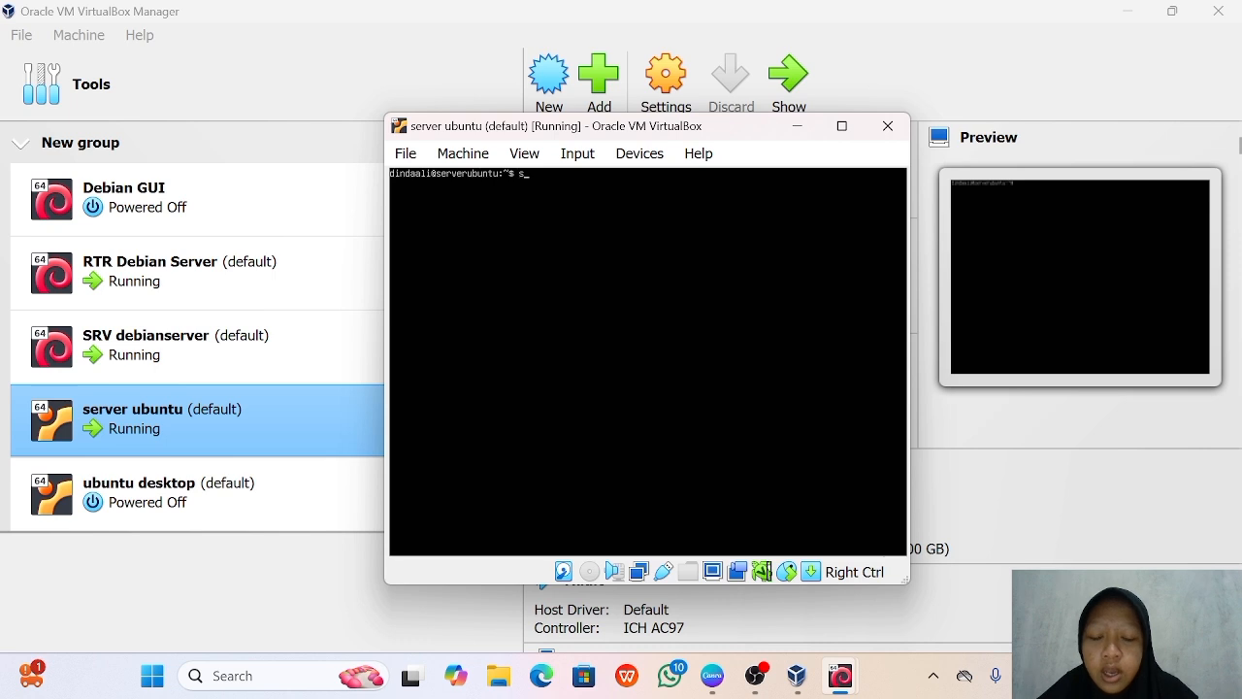
{"action": "type", "text": "udo s"}
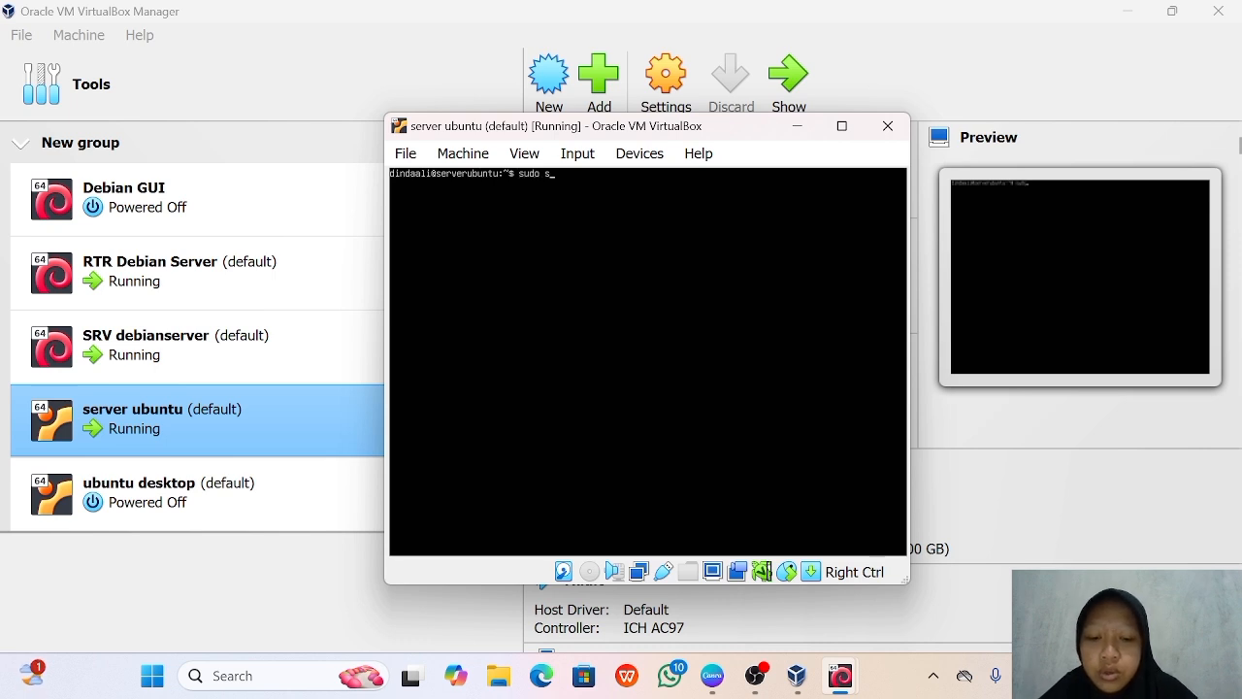
{"action": "type", "text": "u"}
{"action": "key", "text": "Return"}
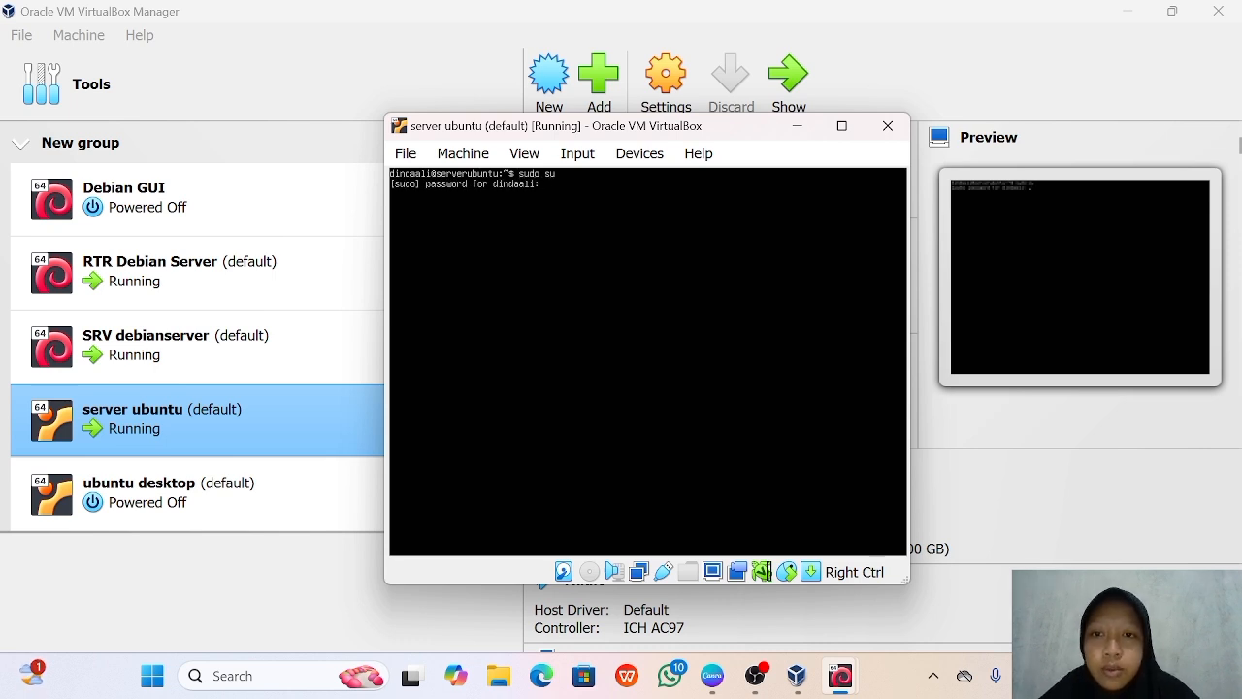
{"action": "key", "text": "Return"}
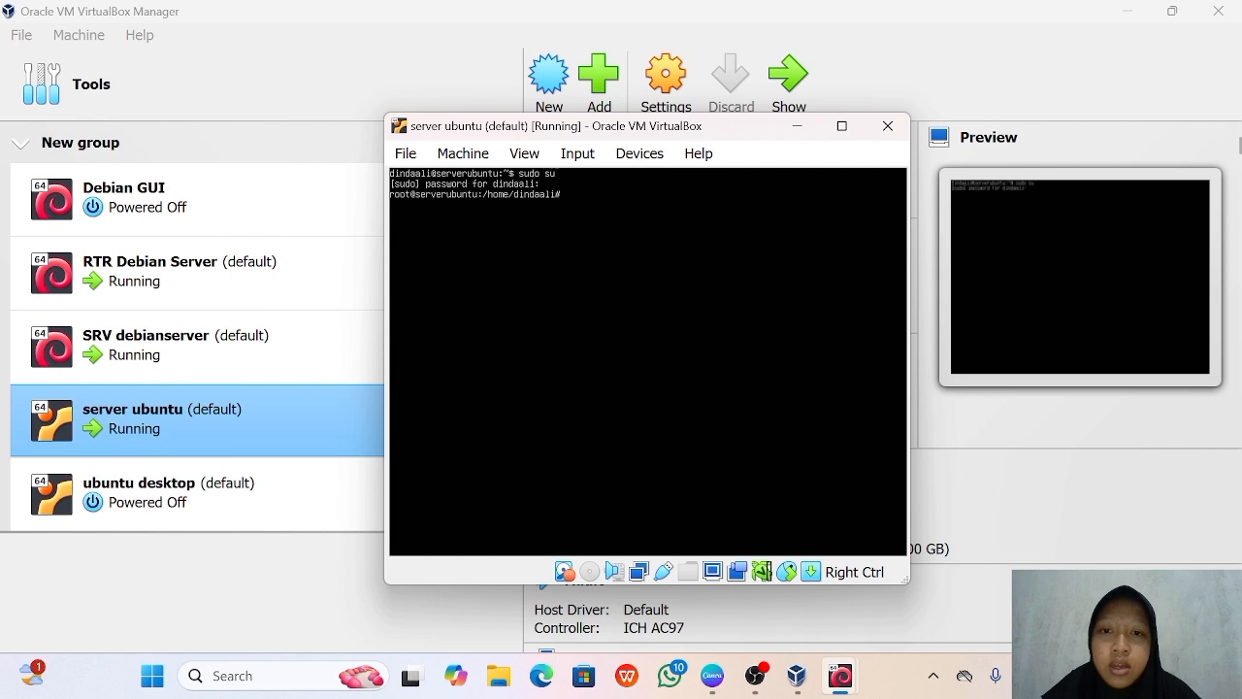
{"action": "type", "text": "cd"}
{"action": "key", "text": "Return"}
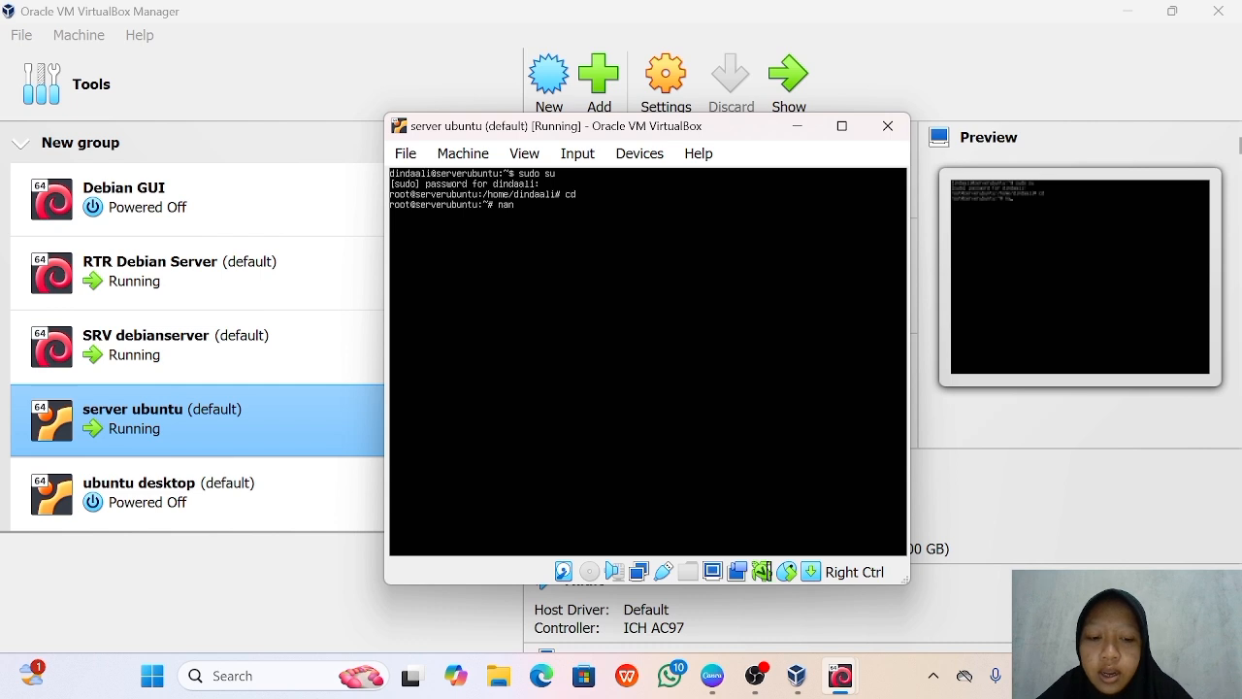
- Edit /etc/hosts in nano so 127.0.1.1 maps to svr2-ubuntu.ubuntu.com ubuntu, and save
{"action": "type", "text": "nano /"}
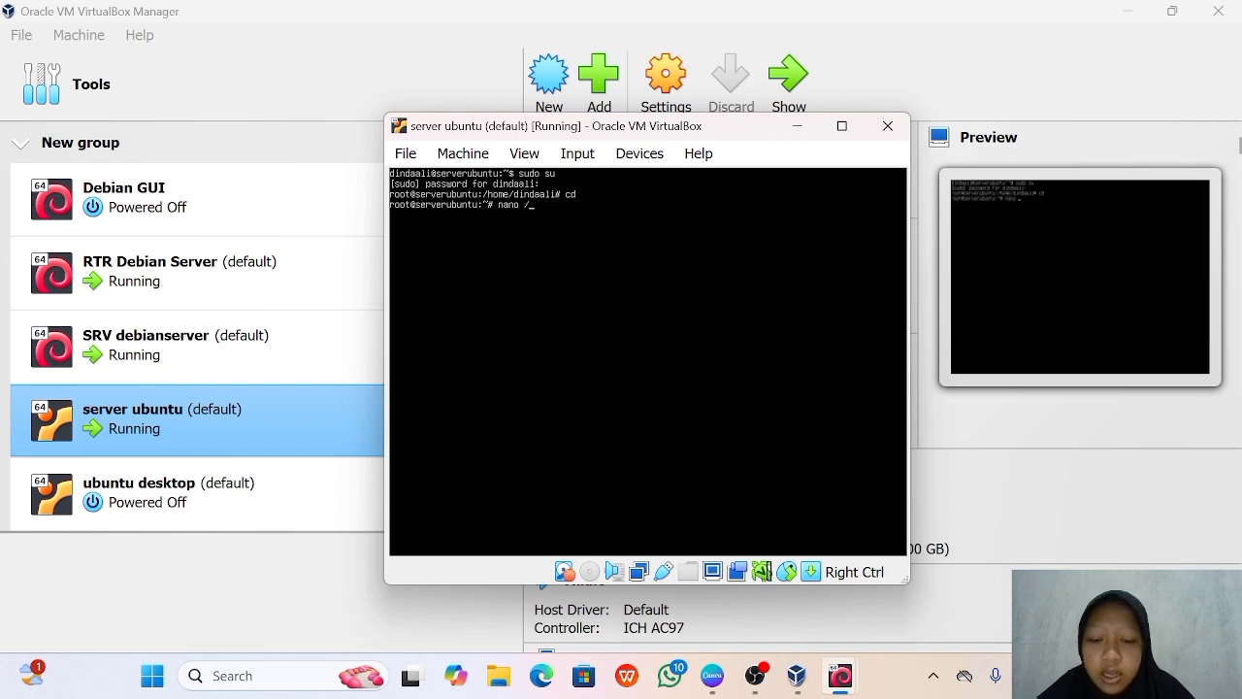
{"action": "type", "text": "etc/hosts"}
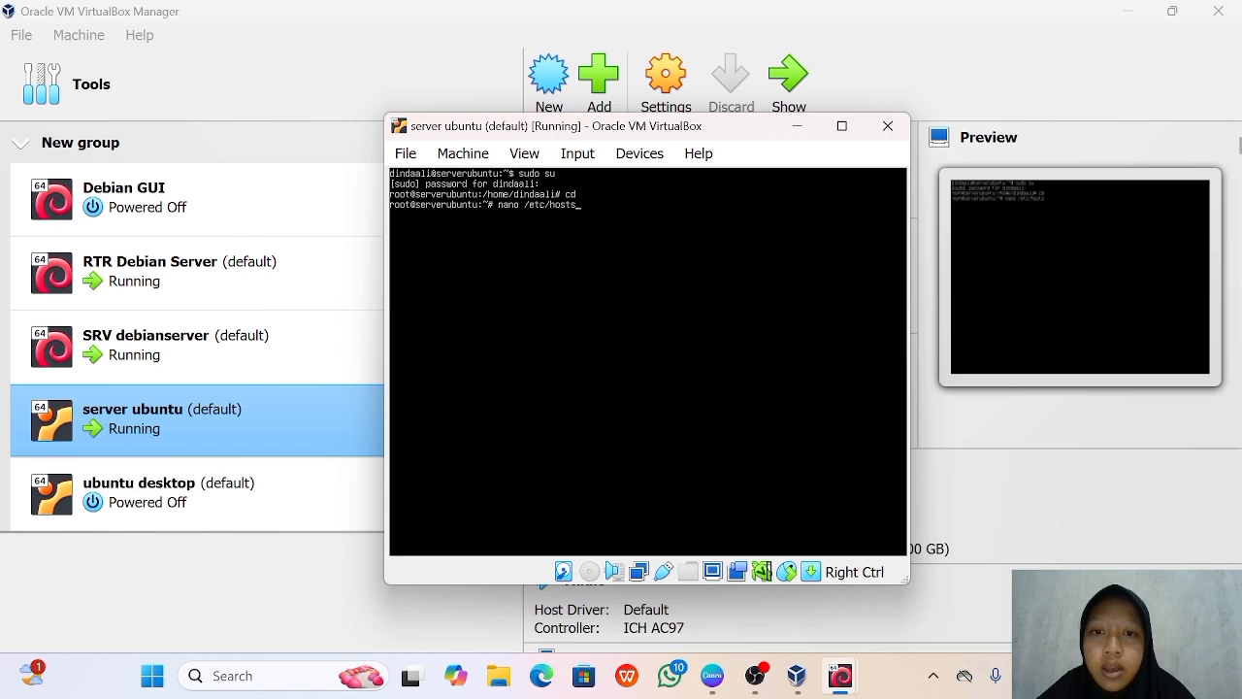
{"action": "key", "text": "Return"}
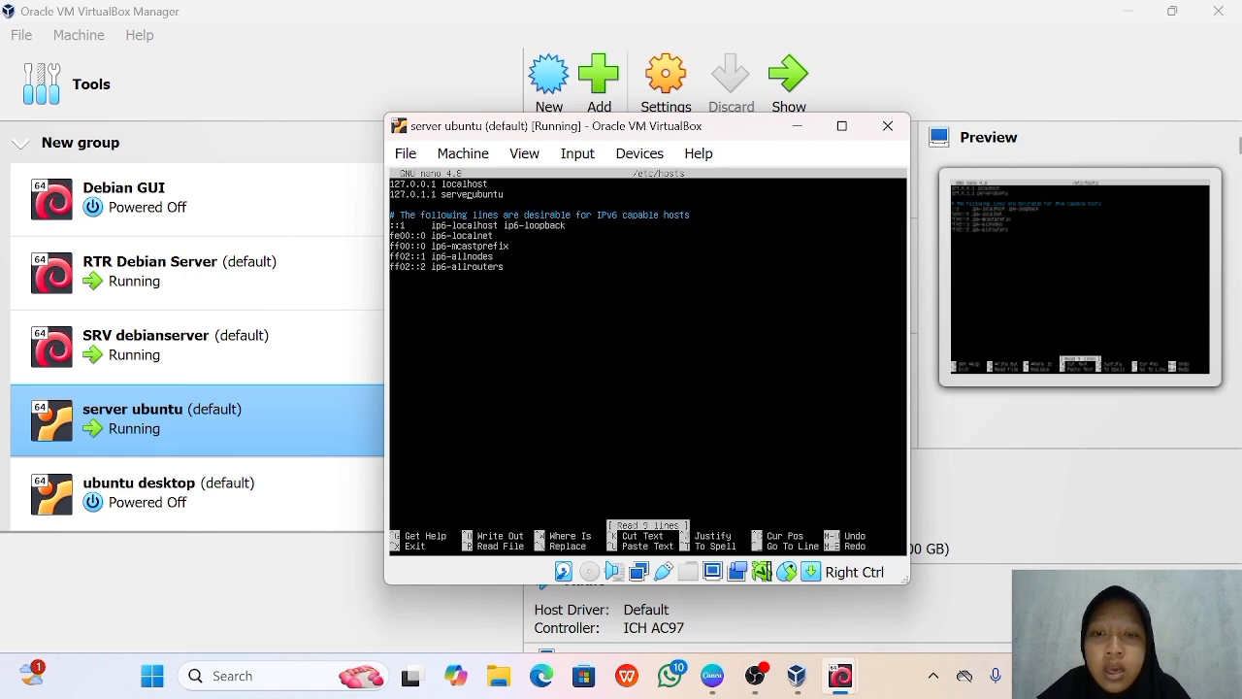
{"action": "key", "text": "BackSpace"}
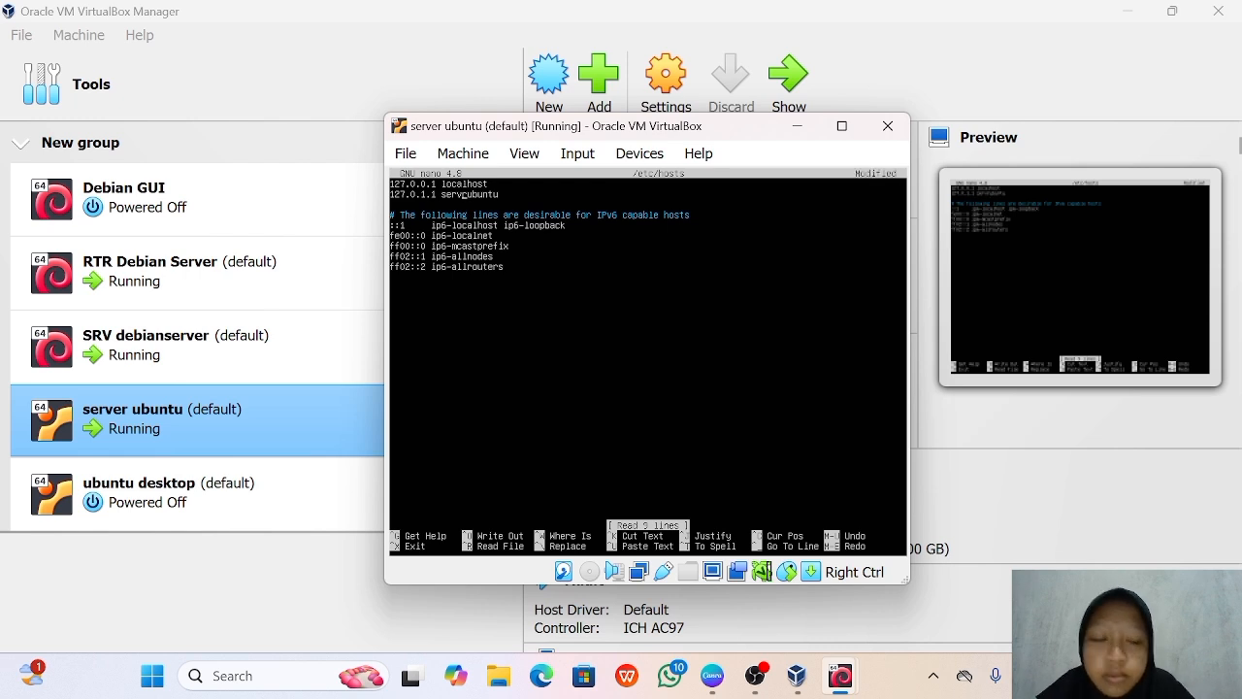
{"action": "key", "text": "BackSpace"}
{"action": "key", "text": "BackSpace"}
{"action": "key", "text": "BackSpace"}
{"action": "key", "text": "BackSpace"}
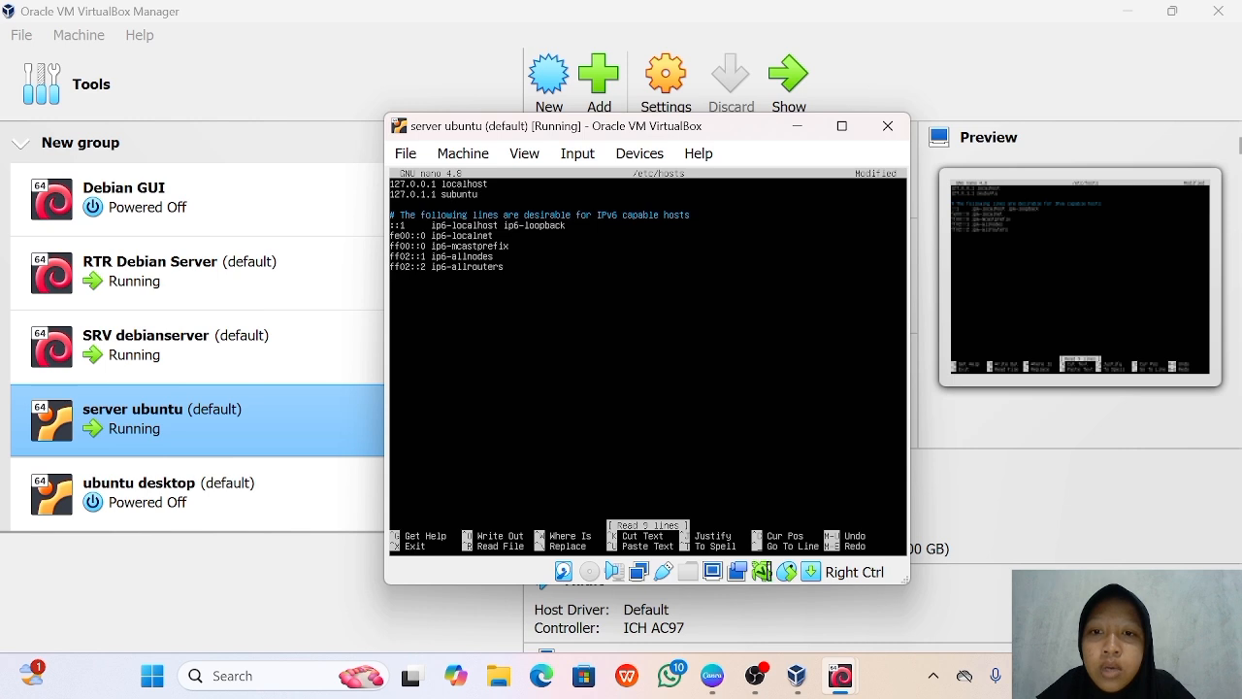
{"action": "type", "text": "vr2-ubuntu.ubuntu.com  ubuntu"}
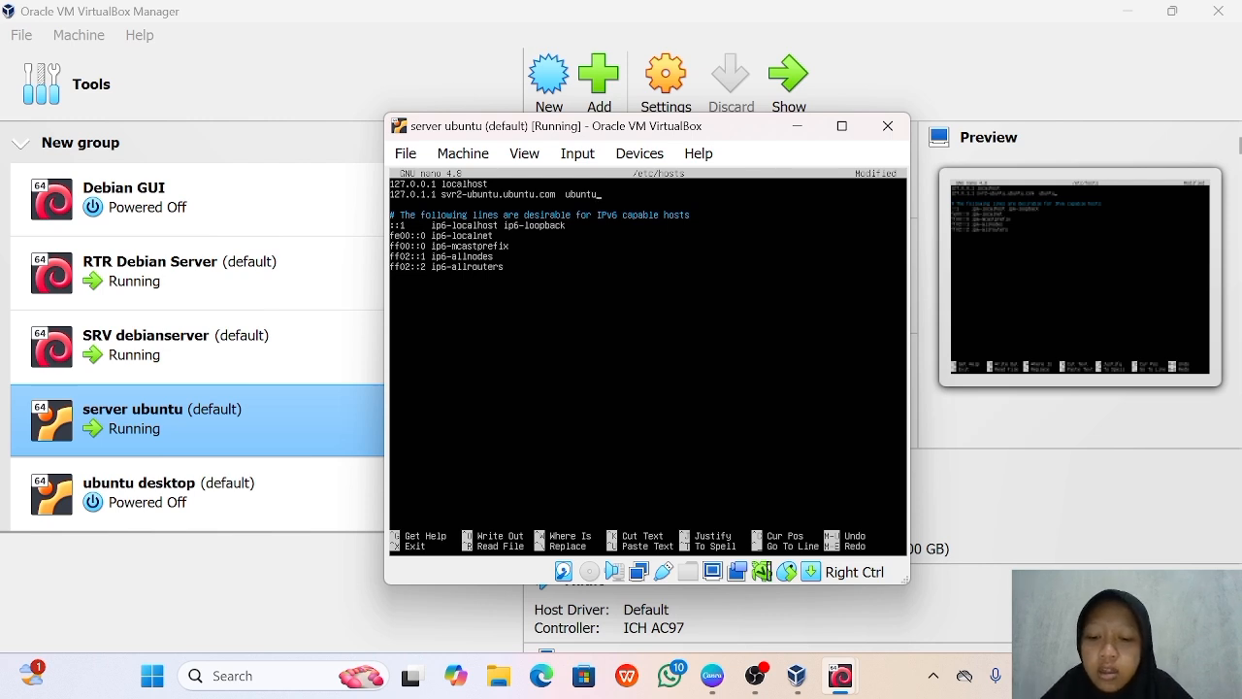
{"action": "key", "text": "ctrl+x"}
{"action": "key", "text": "y"}
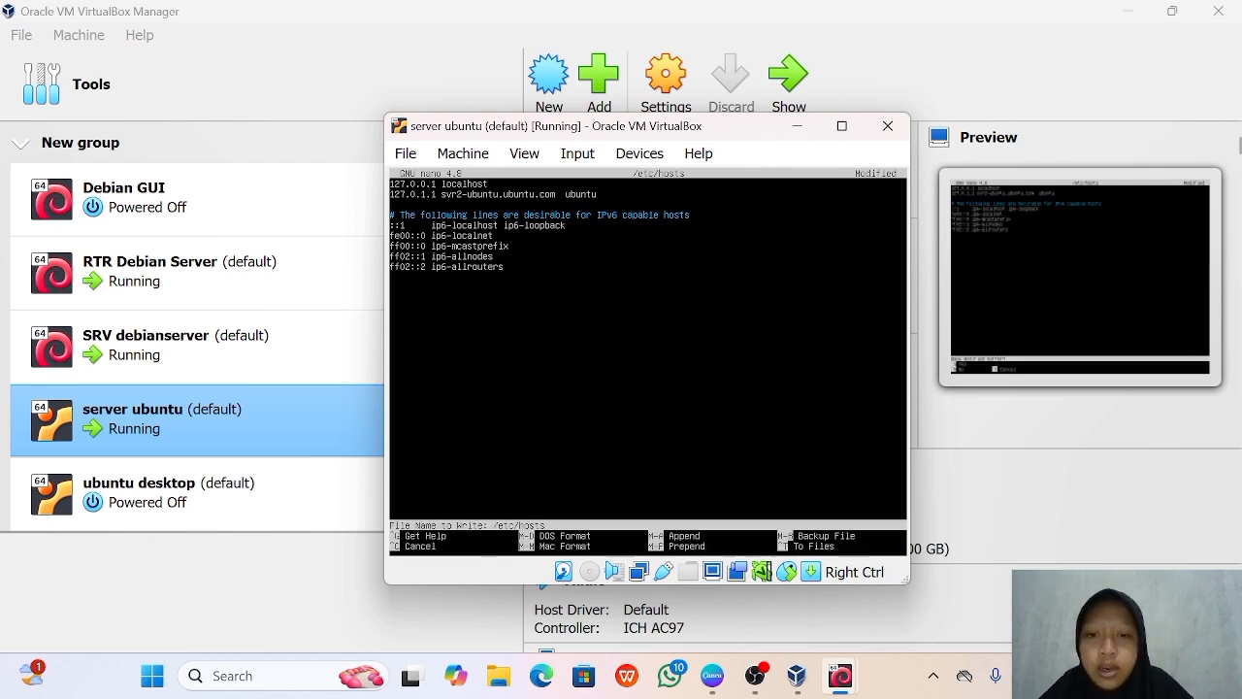
{"action": "key", "text": "Return"}
- Ping svr2-ubuntu.ubuntu.com from the Ubuntu server and stop after a few replies
{"action": "type", "text": "ping svr2-ubuntu.ubuntu.com"}
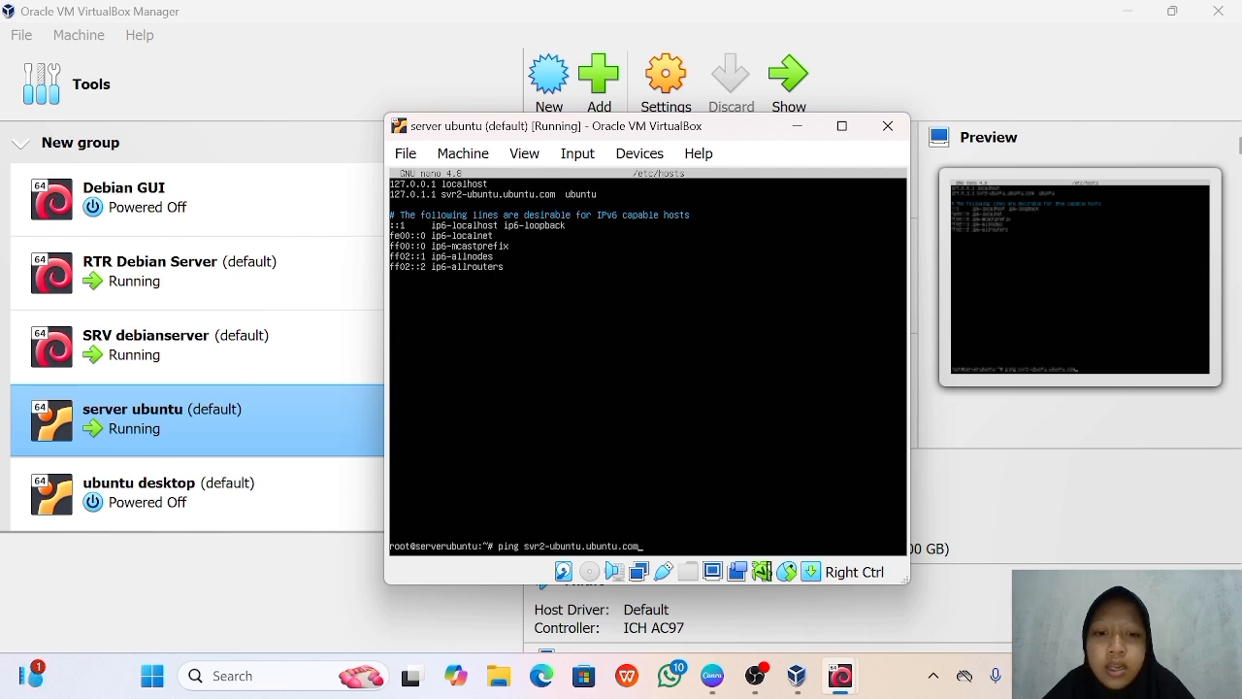
{"action": "key", "text": "Return"}
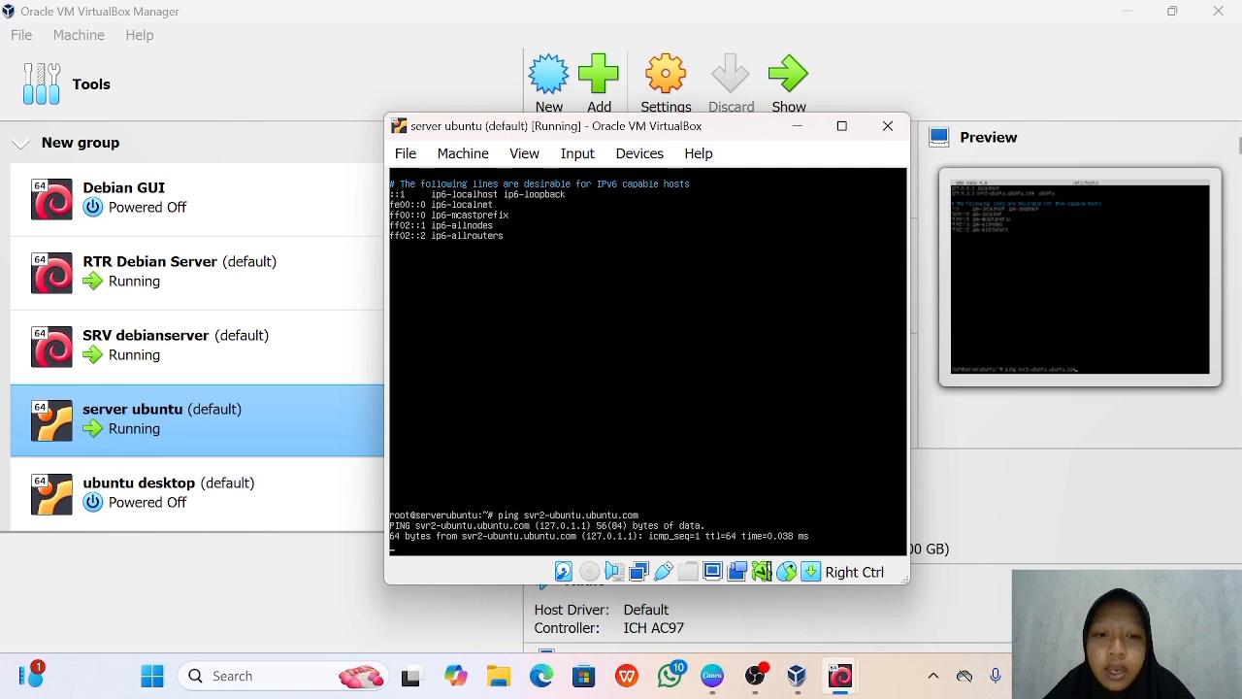
{"action": "key", "text": "ctrl+c"}
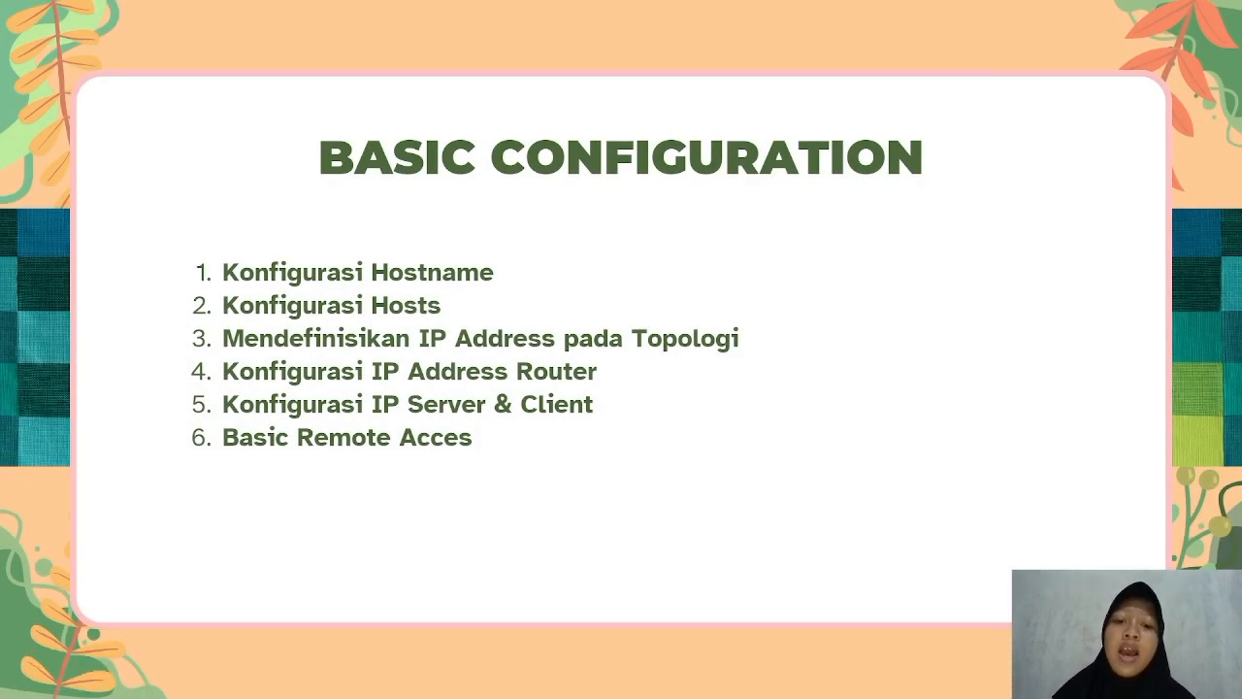
- Advance two slides to the network topology diagram with each machine's IP address
{"action": "key", "text": "Right"}
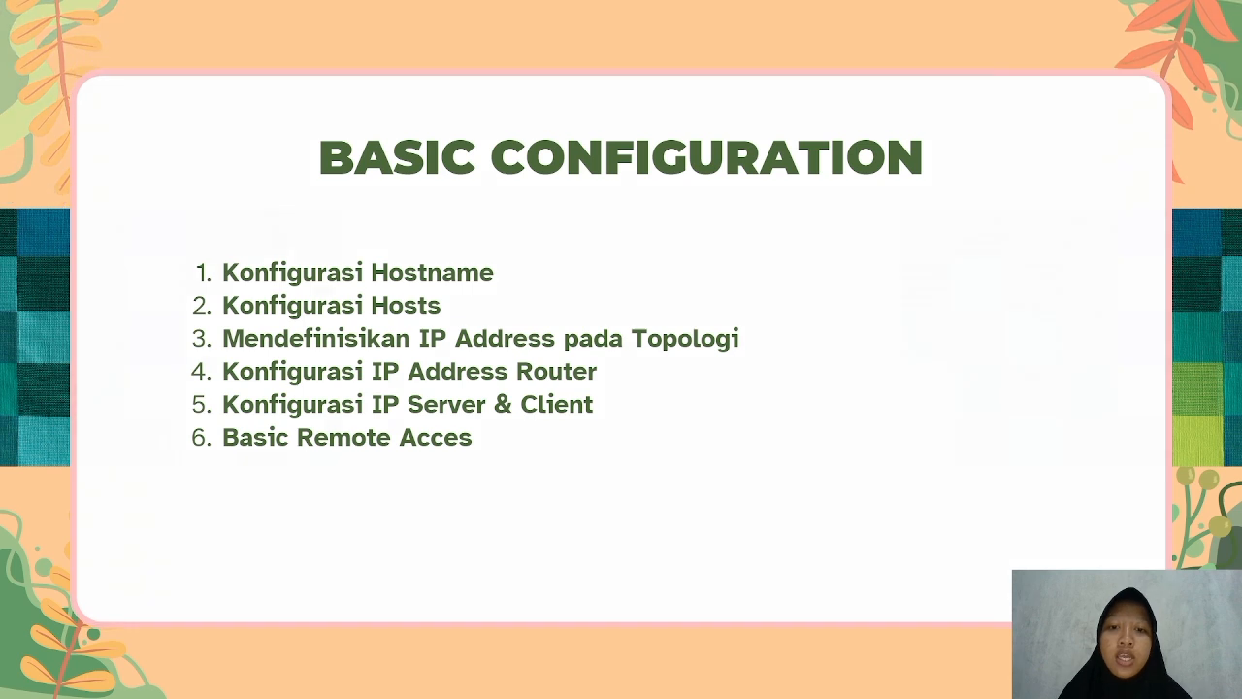
{"action": "key", "text": "Right"}
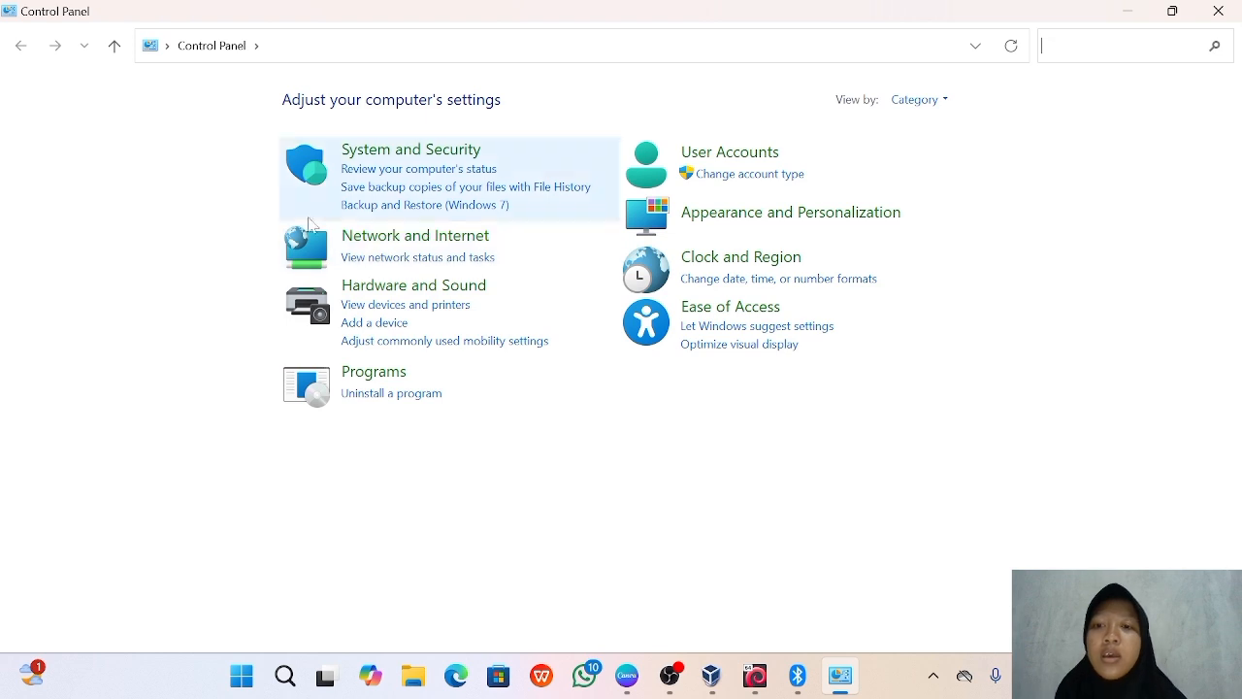
- Go through Network and Internet and Network and Sharing Center to the Network Connections adapter list
{"action": "left_click", "coordinate": [391, 243]}
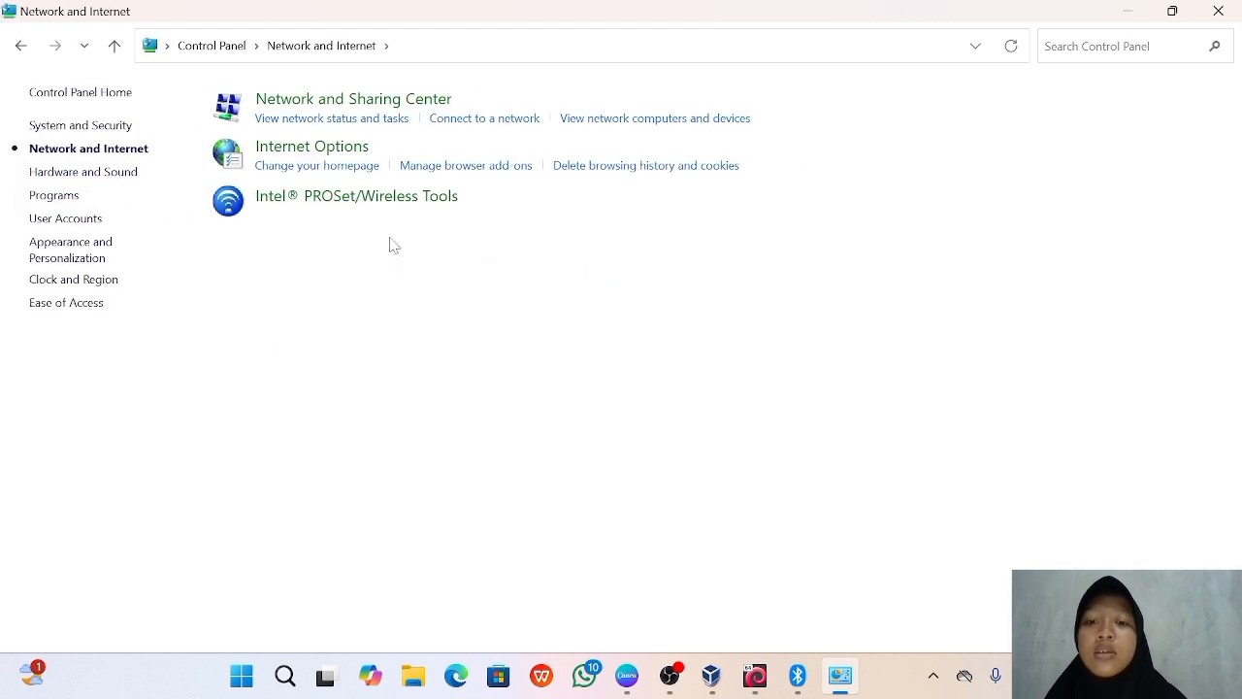
{"action": "left_click", "coordinate": [333, 101]}
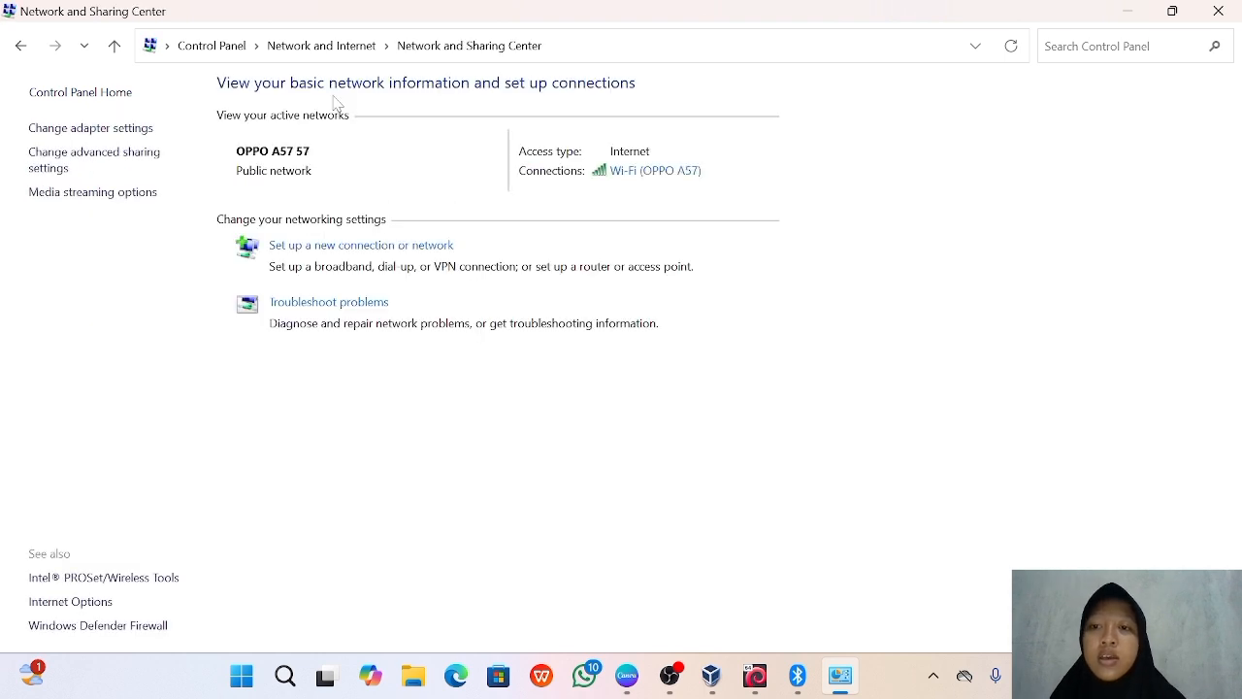
{"action": "left_click", "coordinate": [119, 129]}
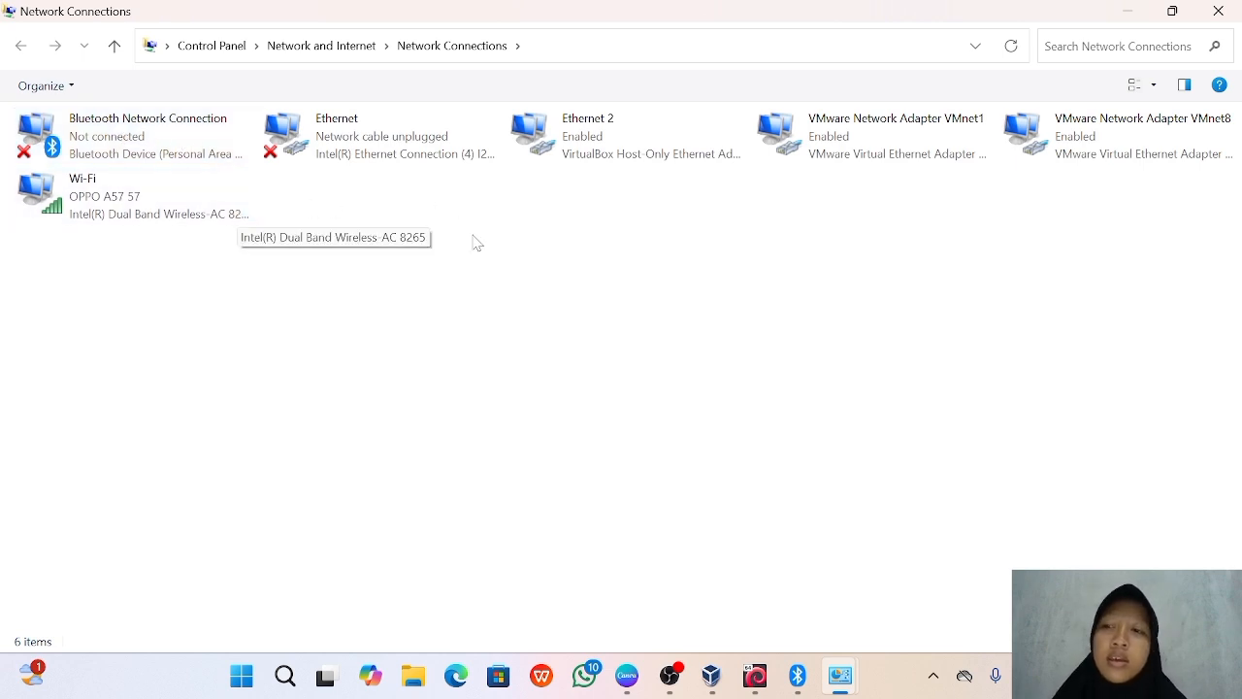
{"action": "left_click", "coordinate": [604, 159]}
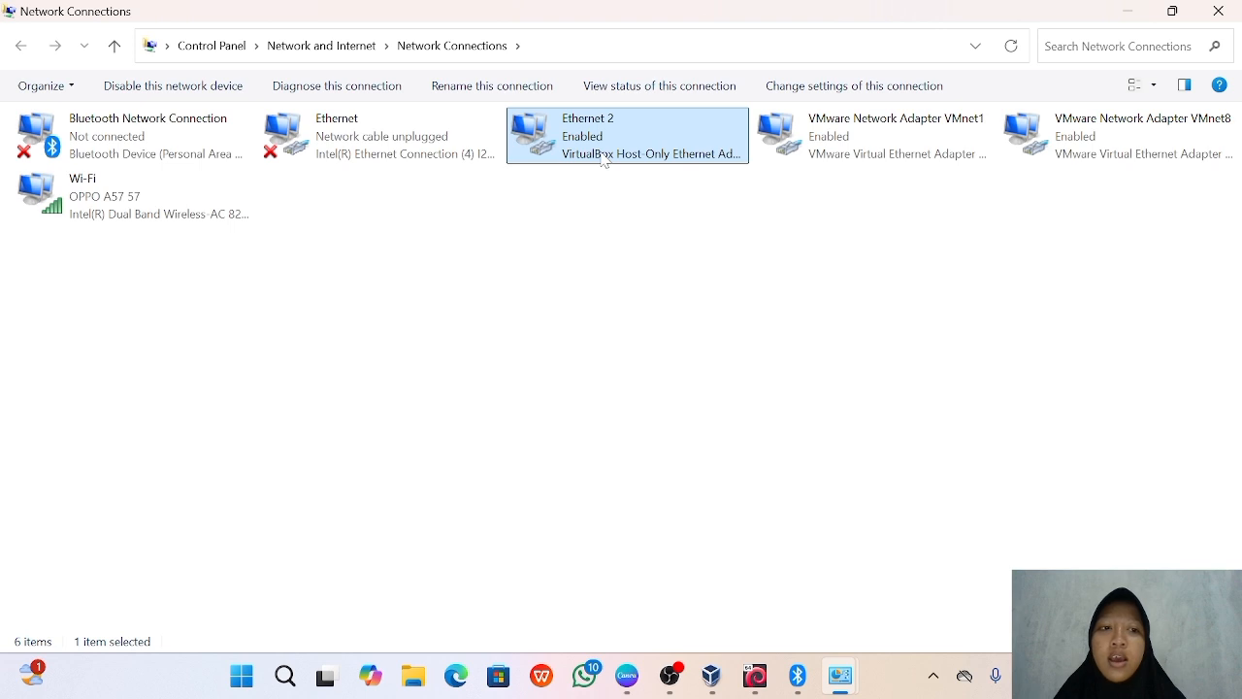
{"action": "double_click", "coordinate": [603, 159]}
{"action": "left_click", "coordinate": [515, 327]}
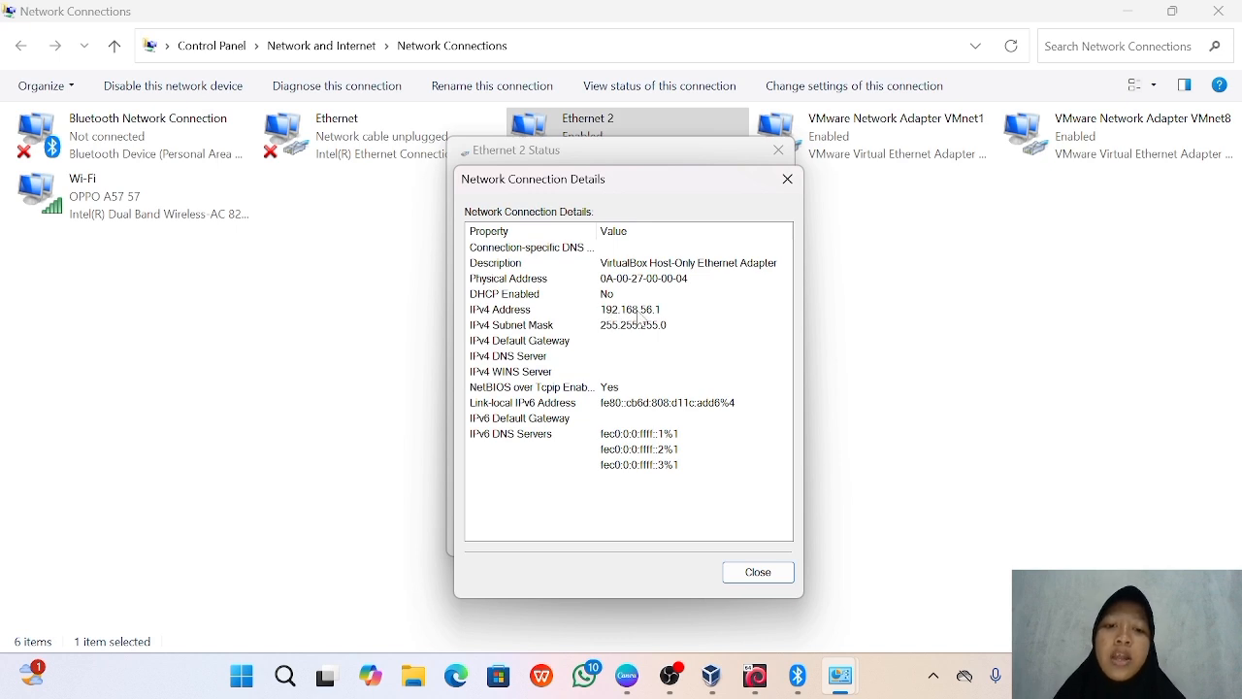
{"action": "left_click", "coordinate": [787, 179]}
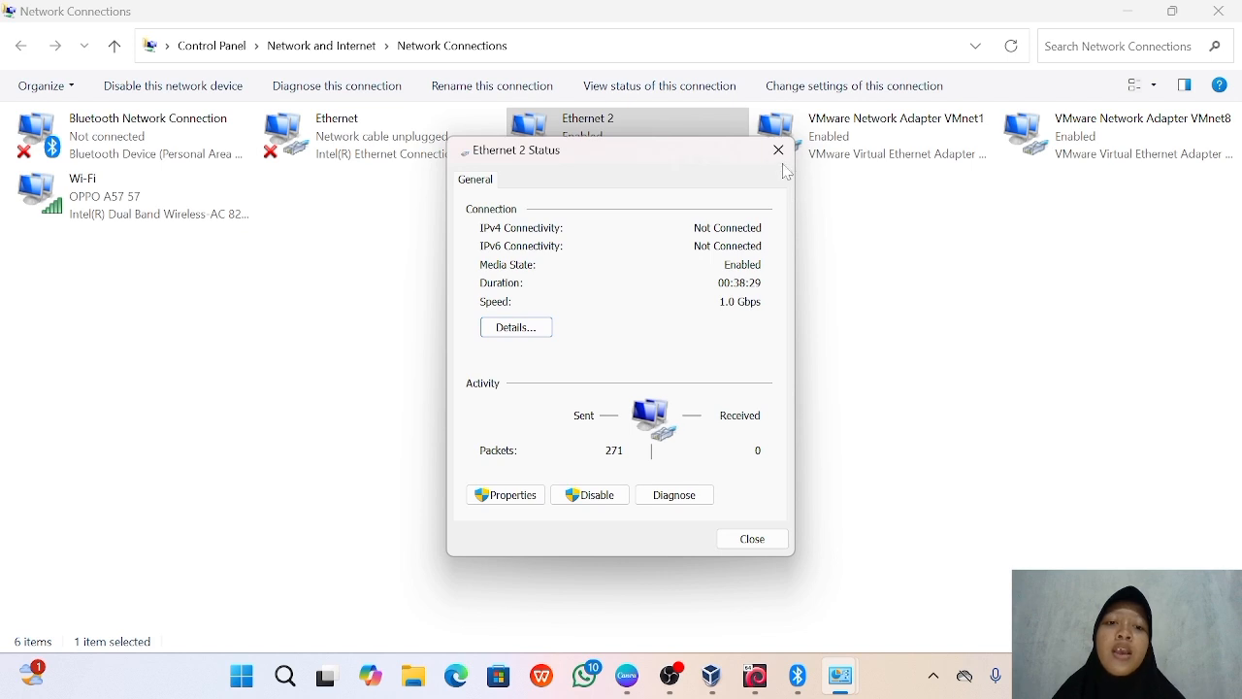
{"action": "left_click", "coordinate": [778, 150]}
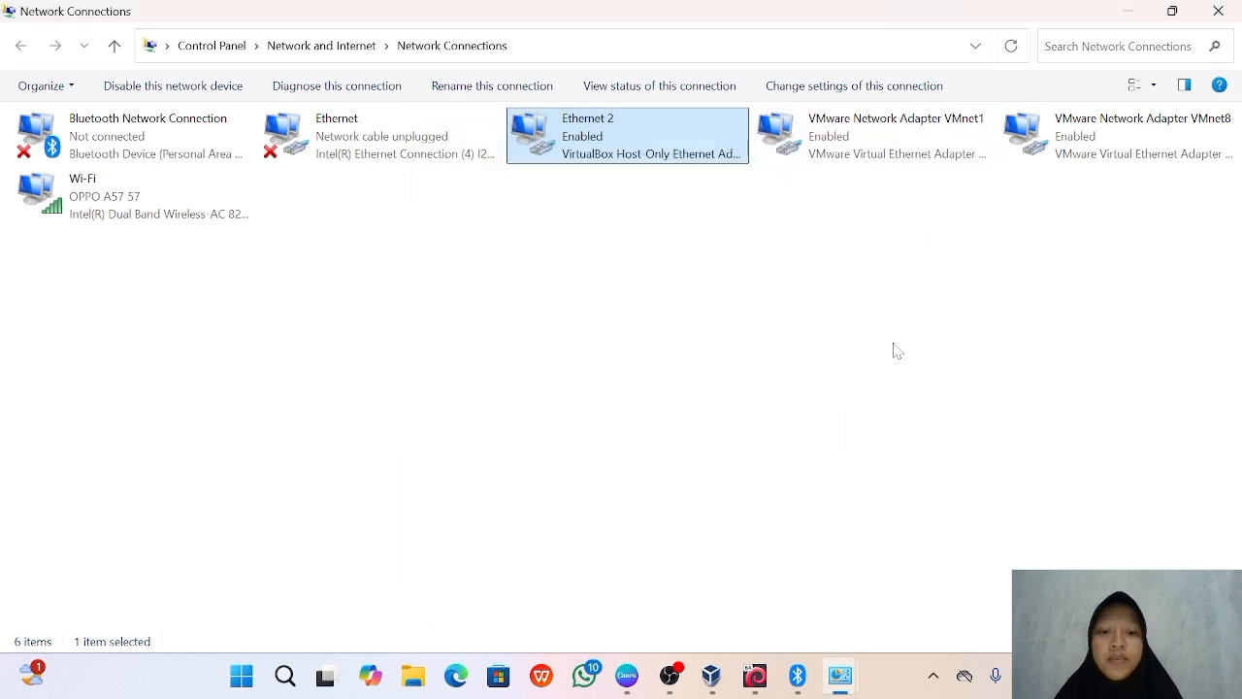
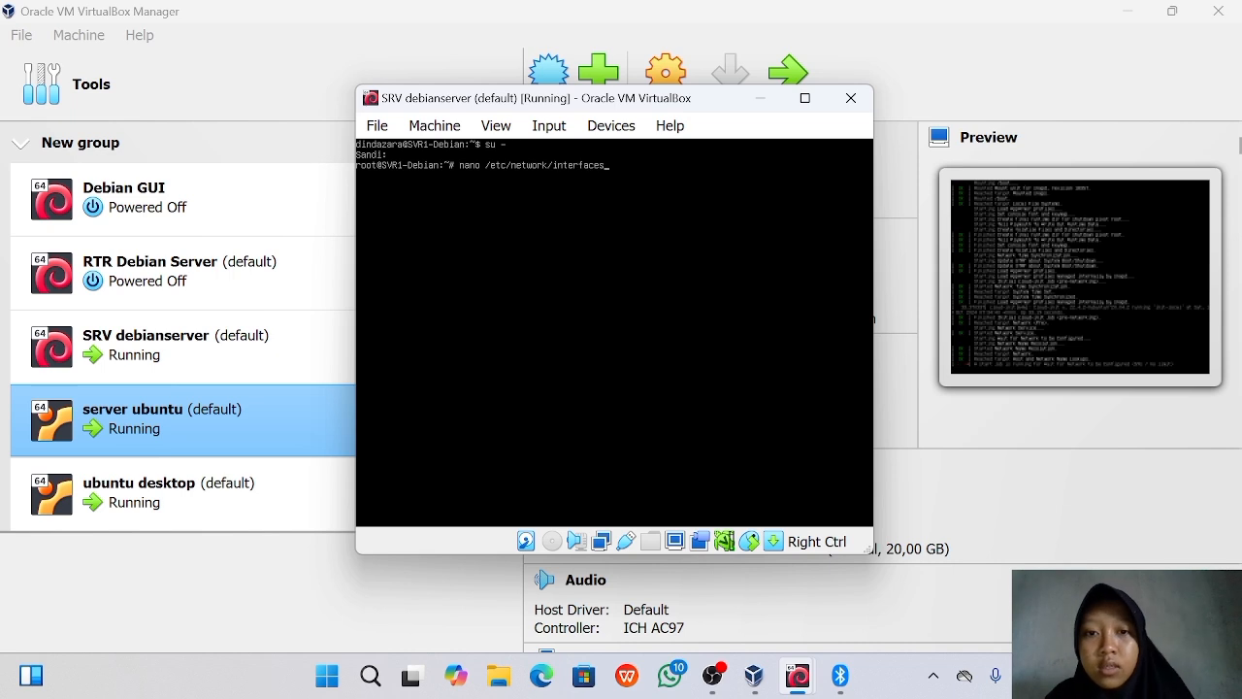
- Open /etc/network/interfaces and change enp0s3's addressing method from dhcp to static
{"action": "key", "text": "Return"}
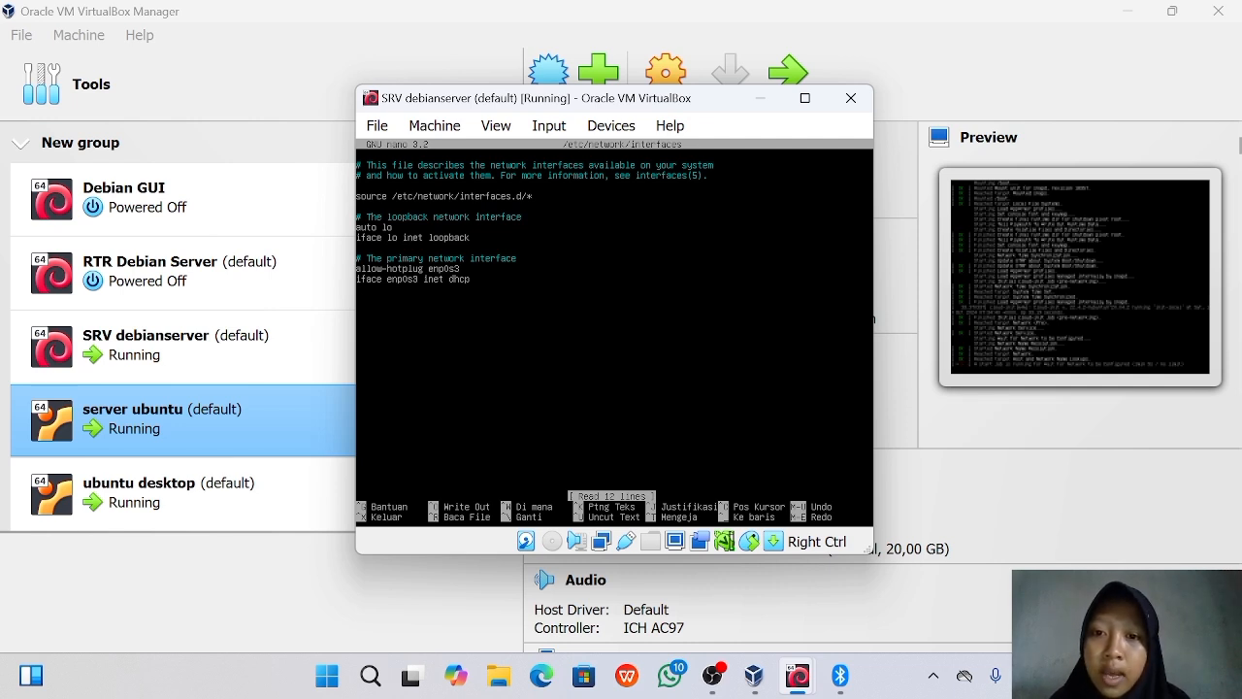
{"action": "key", "text": "Right"}
{"action": "key", "text": "Right"}
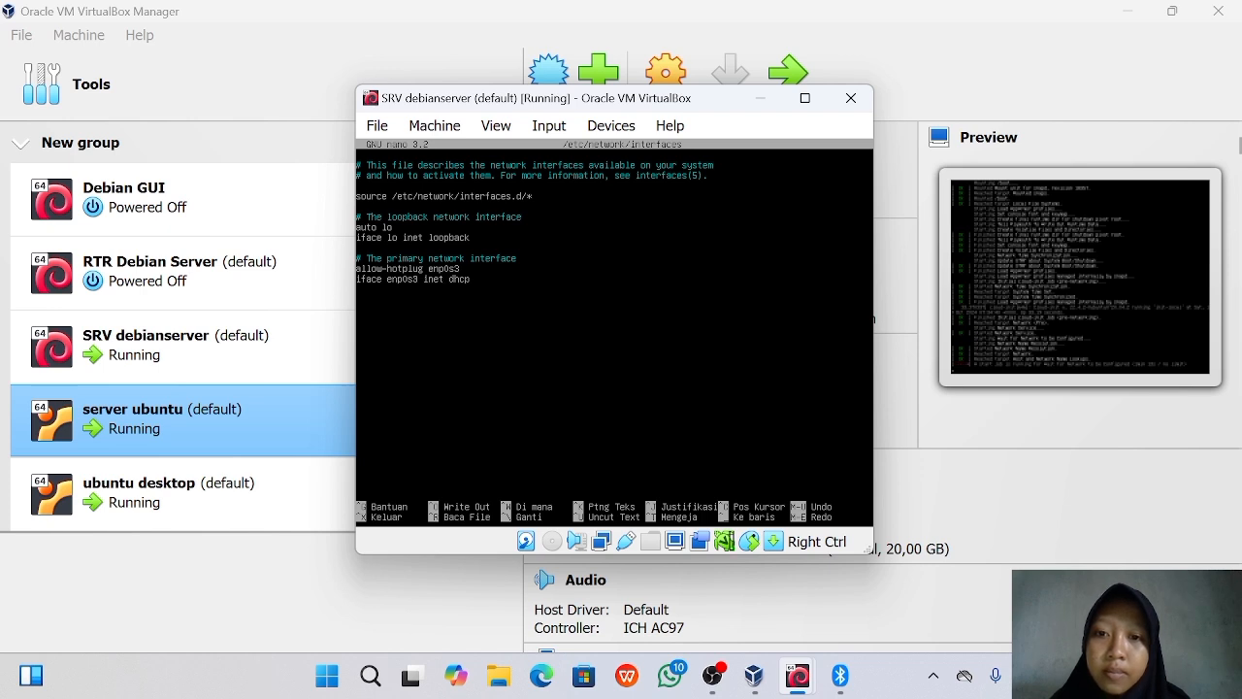
{"action": "key", "text": "BackSpace"}
{"action": "key", "text": "BackSpace"}
{"action": "key", "text": "BackSpace"}
{"action": "key", "text": "BackSpace"}
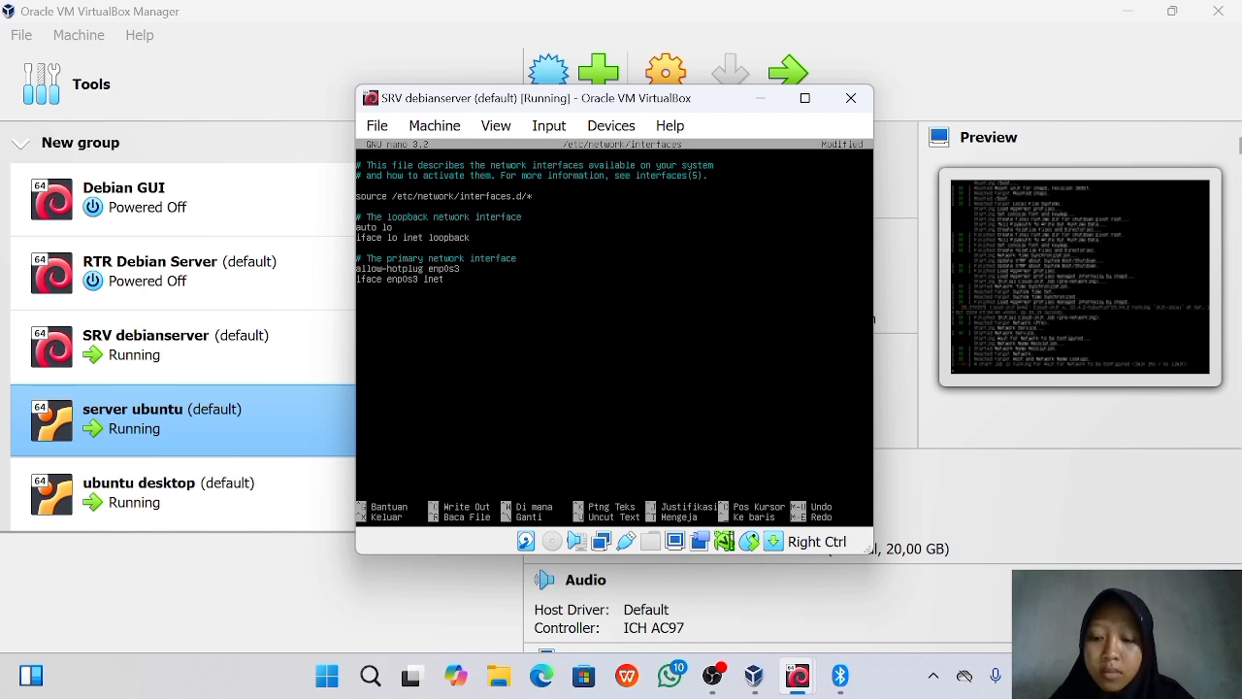
{"action": "type", "text": "stati"}
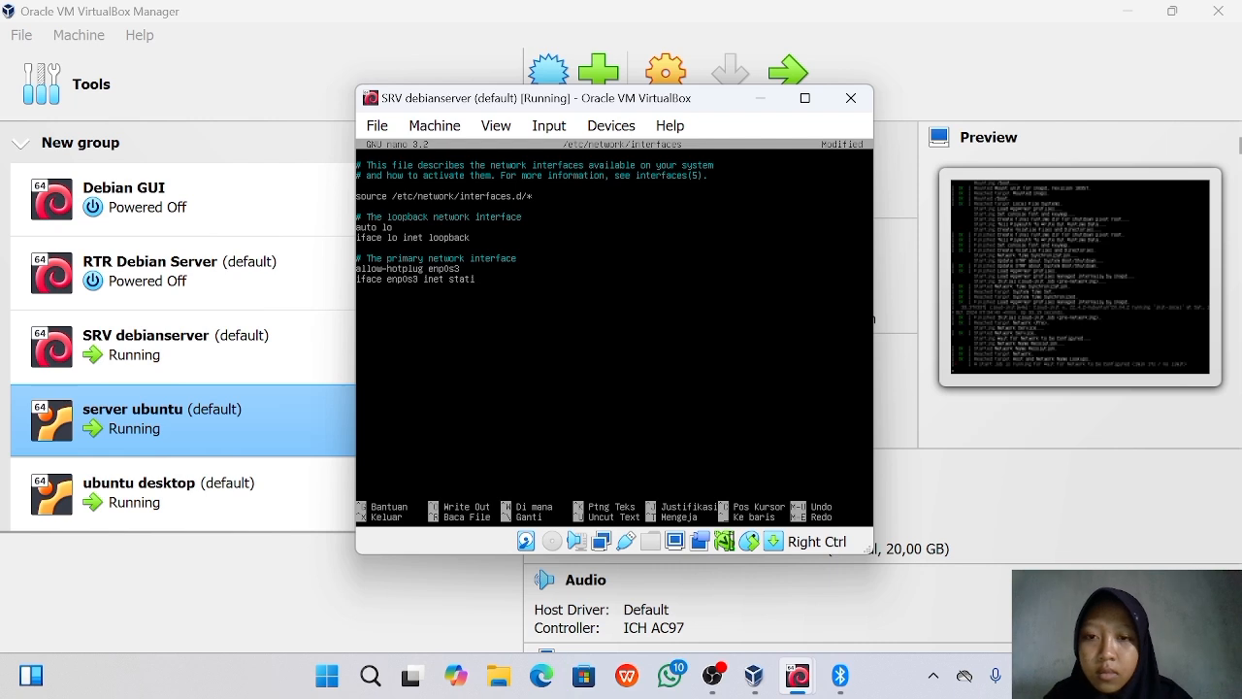
{"action": "type", "text": "c"}
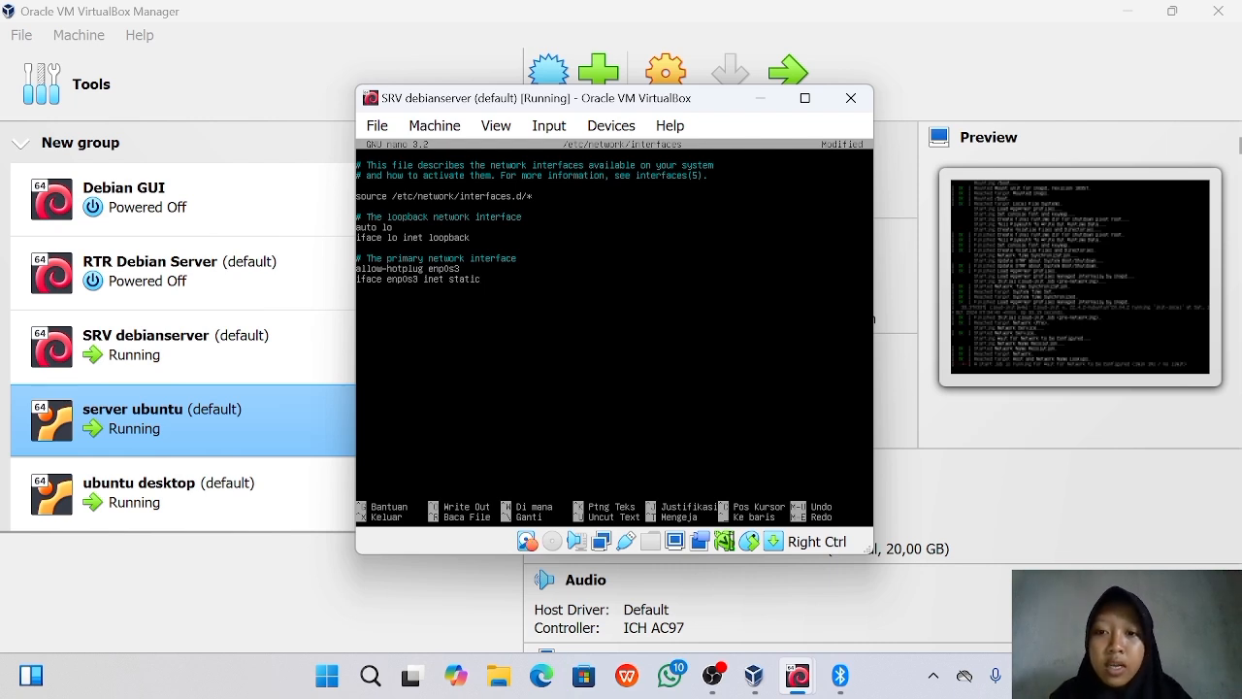
- Add address 10.10.10.2, netmask 255.255.255.0 and gateway 10.10.10.1 lines, then save the file
{"action": "key", "text": "Return"}
{"action": "type", "text": "addres"}
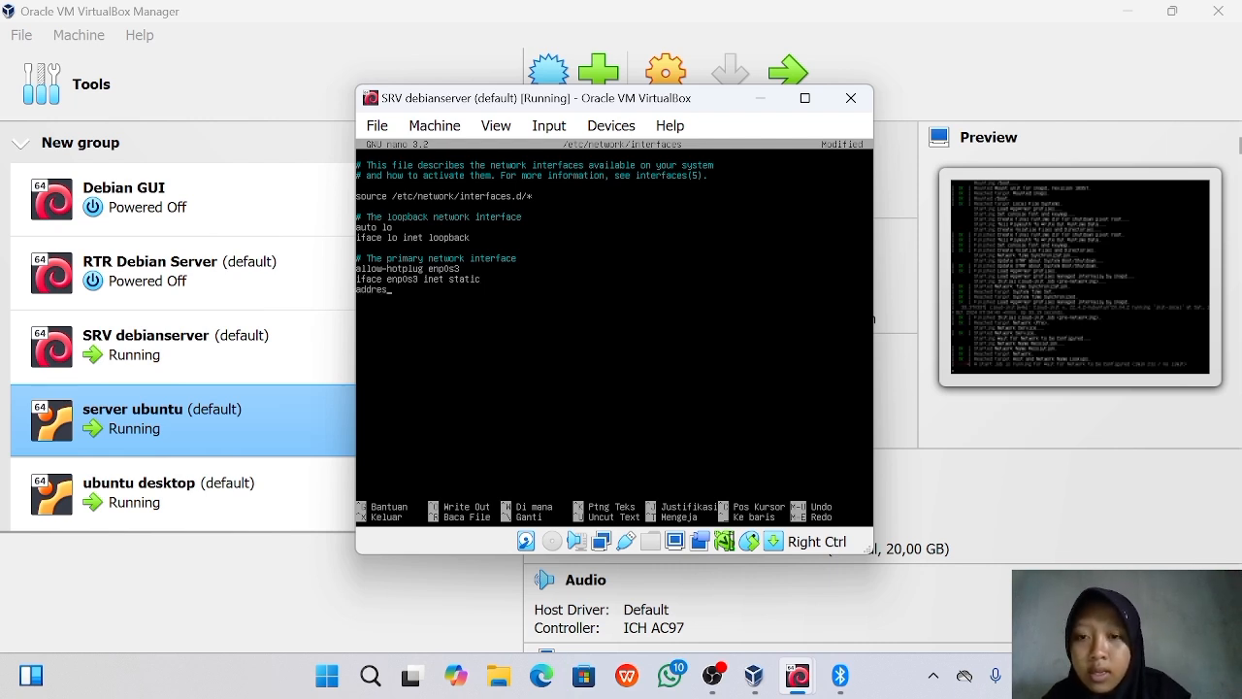
{"action": "type", "text": "s"}
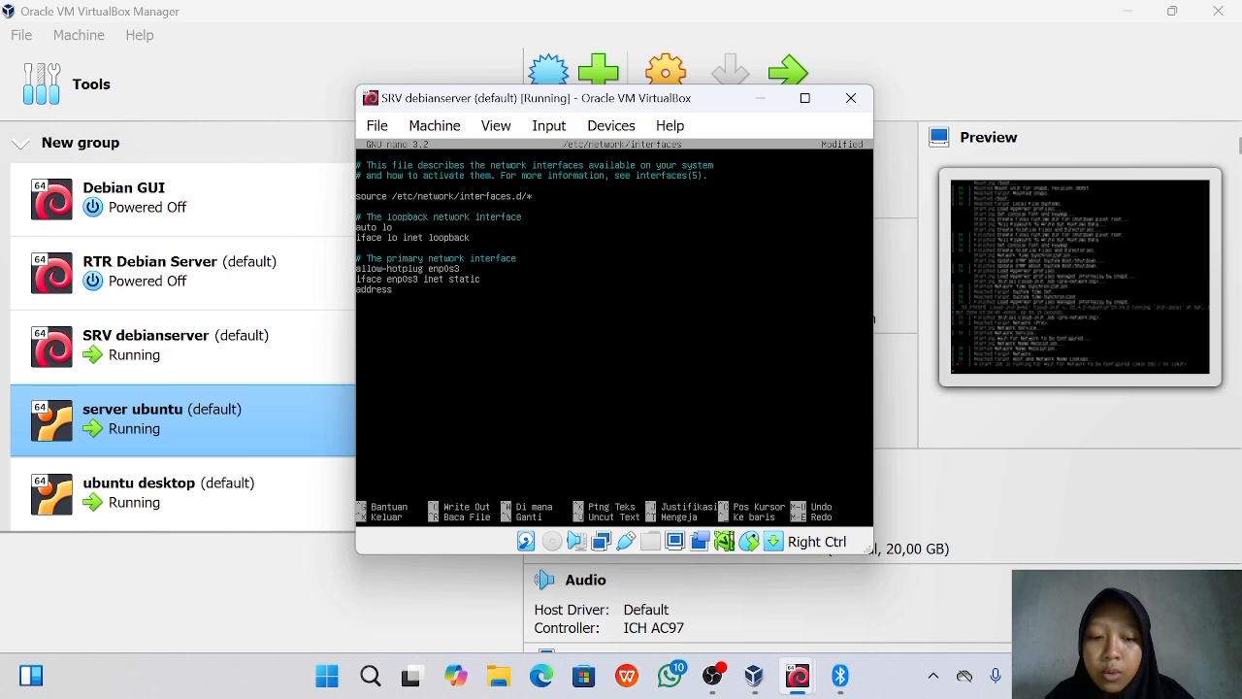
{"action": "type", "text": " 10.10.10.2"}
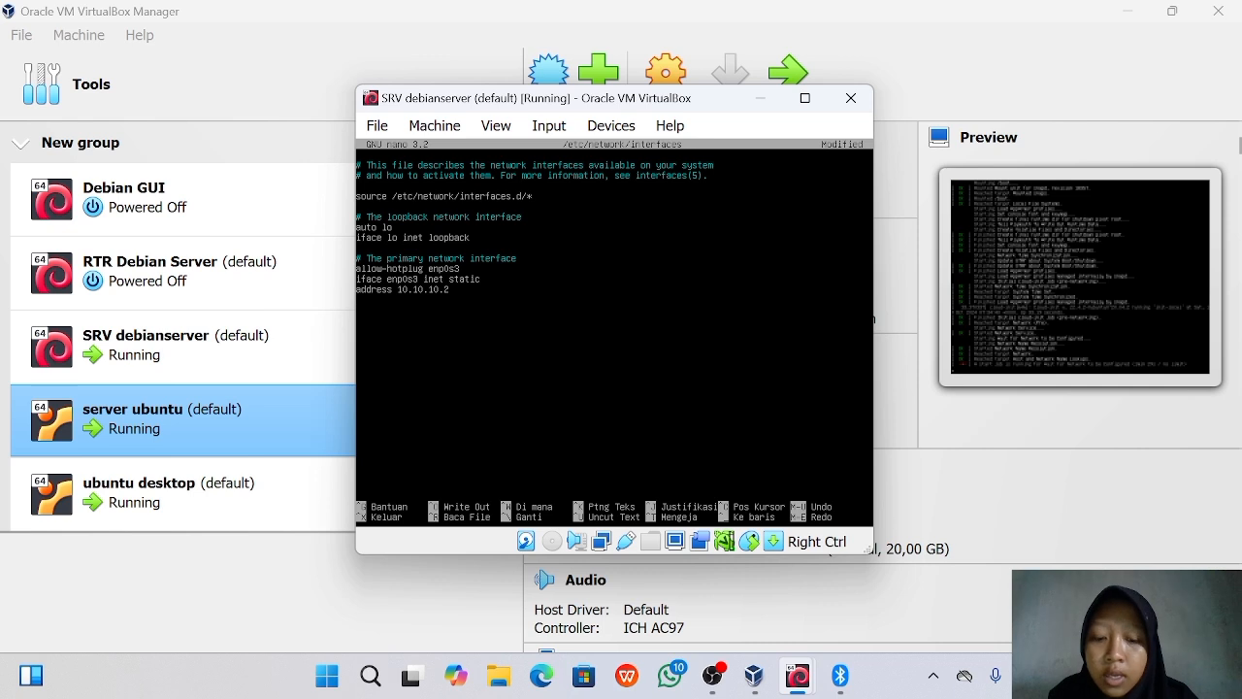
{"action": "key", "text": "Return"}
{"action": "type", "text": "netmask"}
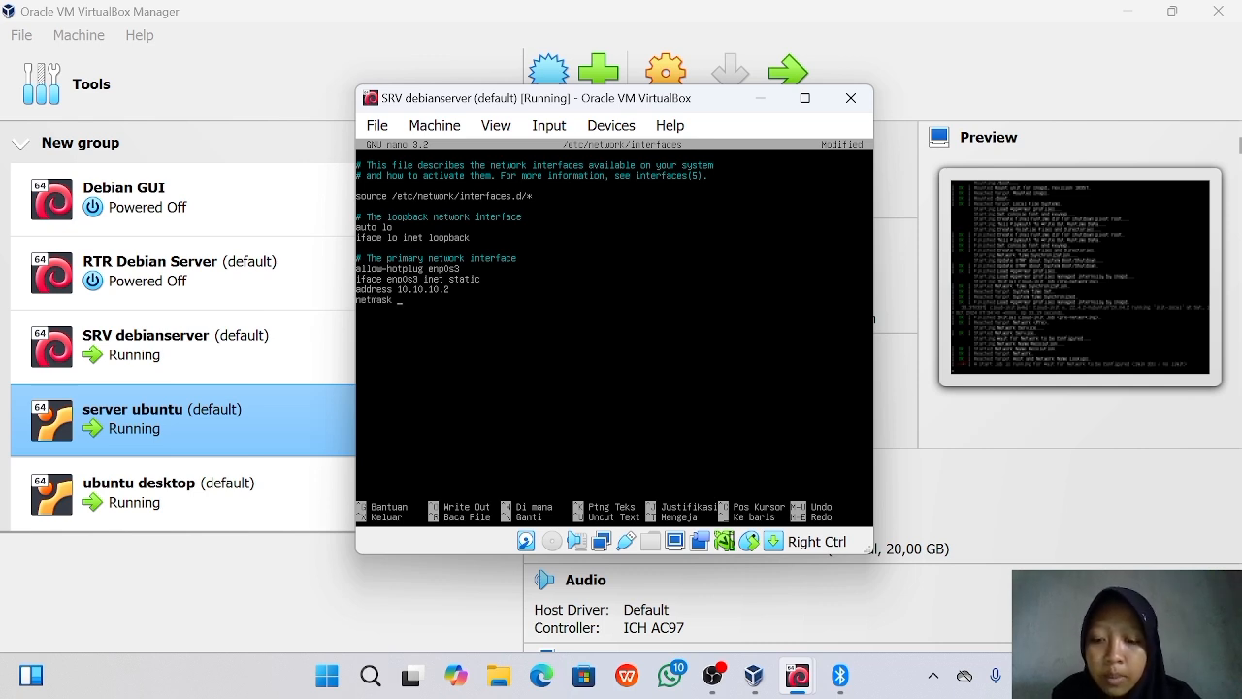
{"action": "type", "text": " 255.255.255.0"}
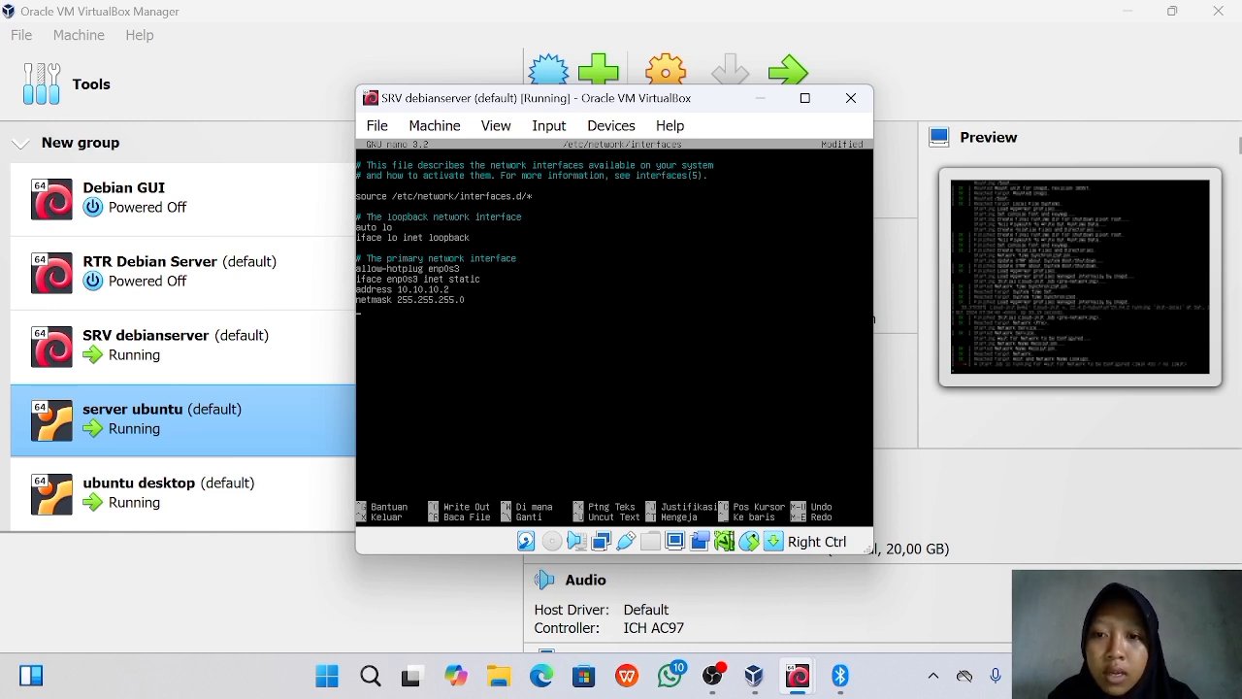
{"action": "type", "text": " gateway"}
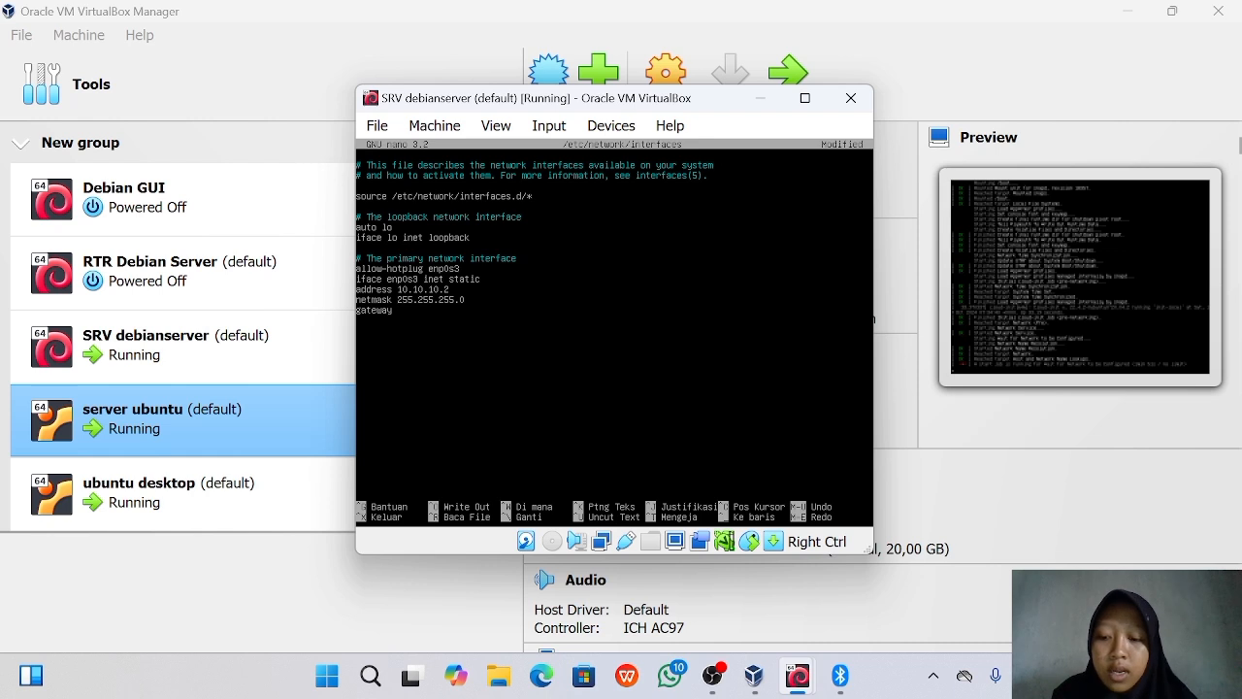
{"action": "type", "text": "0.10.10.1"}
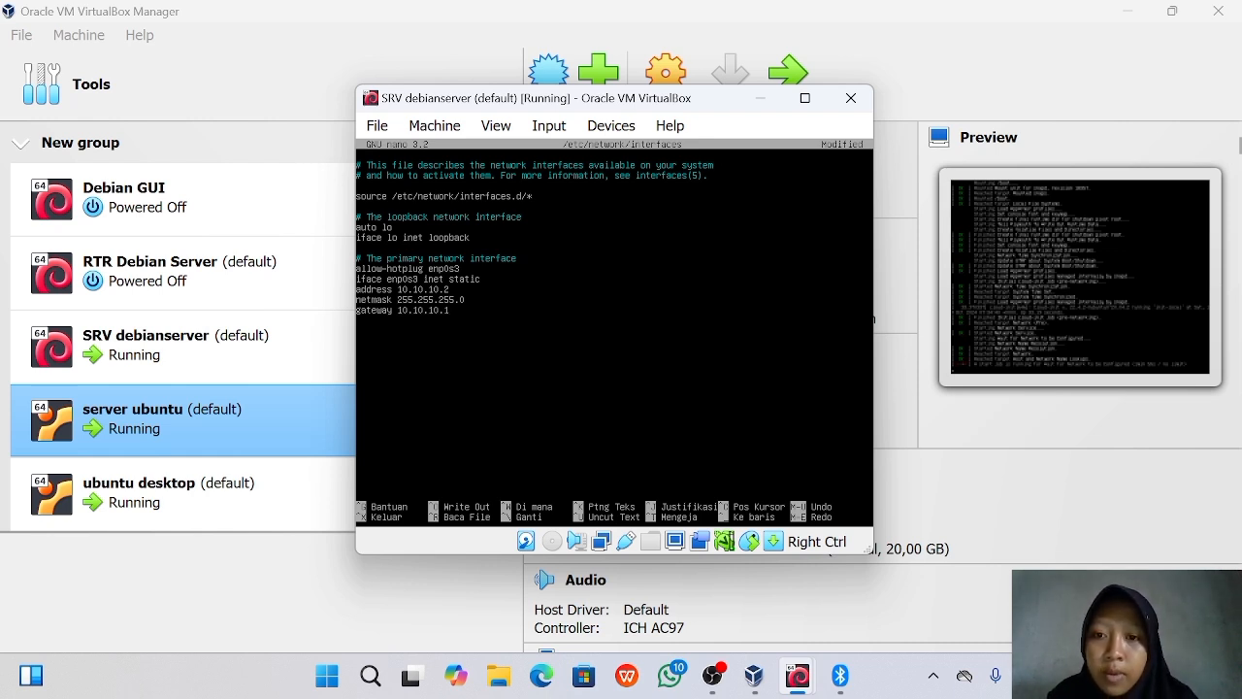
{"action": "key", "text": "ctrl+x"}
{"action": "key", "text": "y"}
{"action": "key", "text": "Return"}
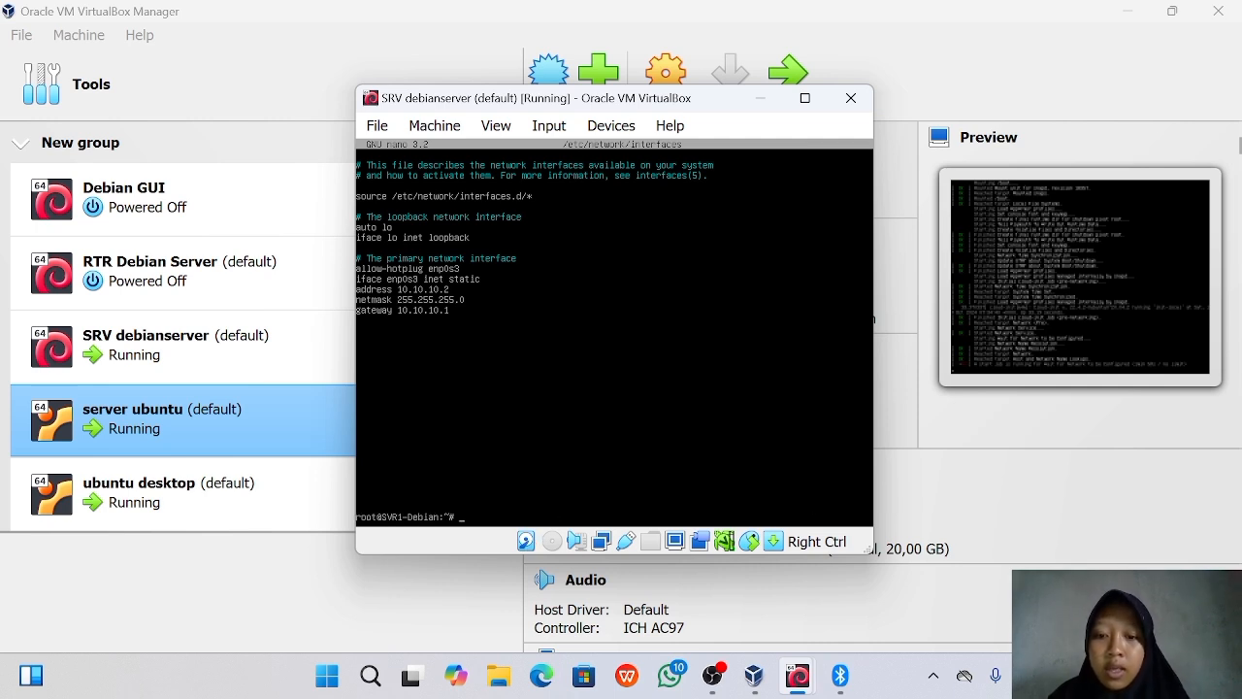
- Restart the networking service with systemctl restart networking
{"action": "type", "text": "syst"}
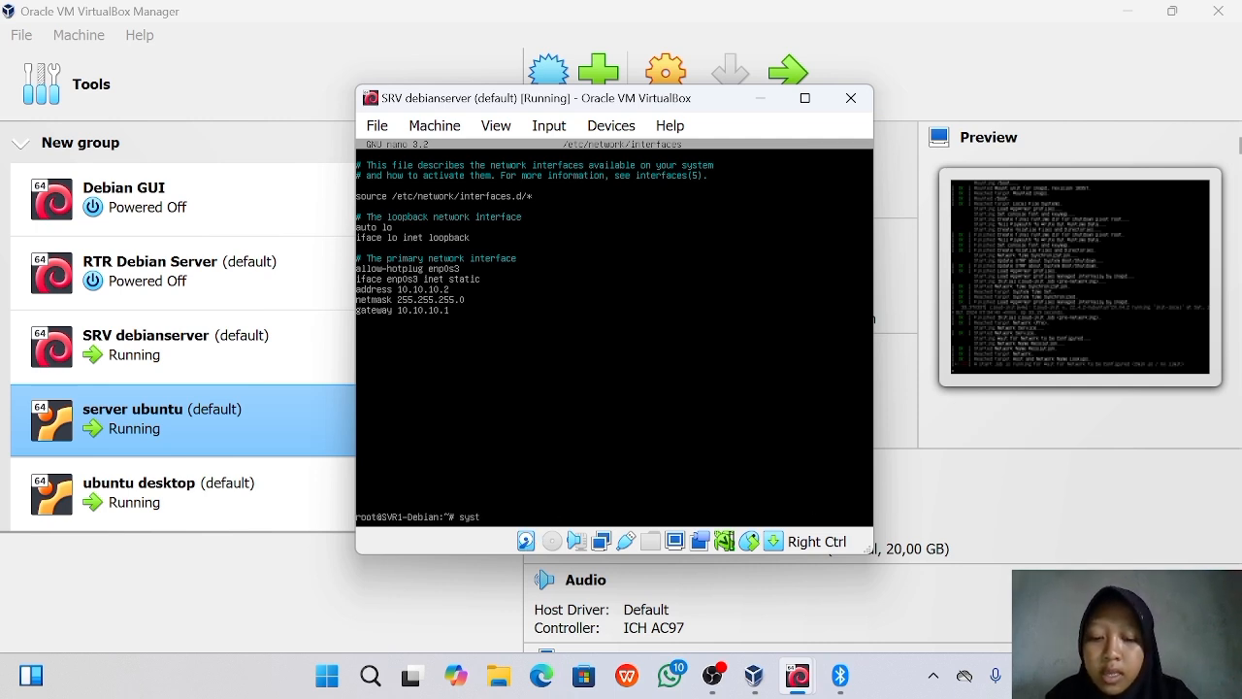
{"action": "type", "text": "emctl "}
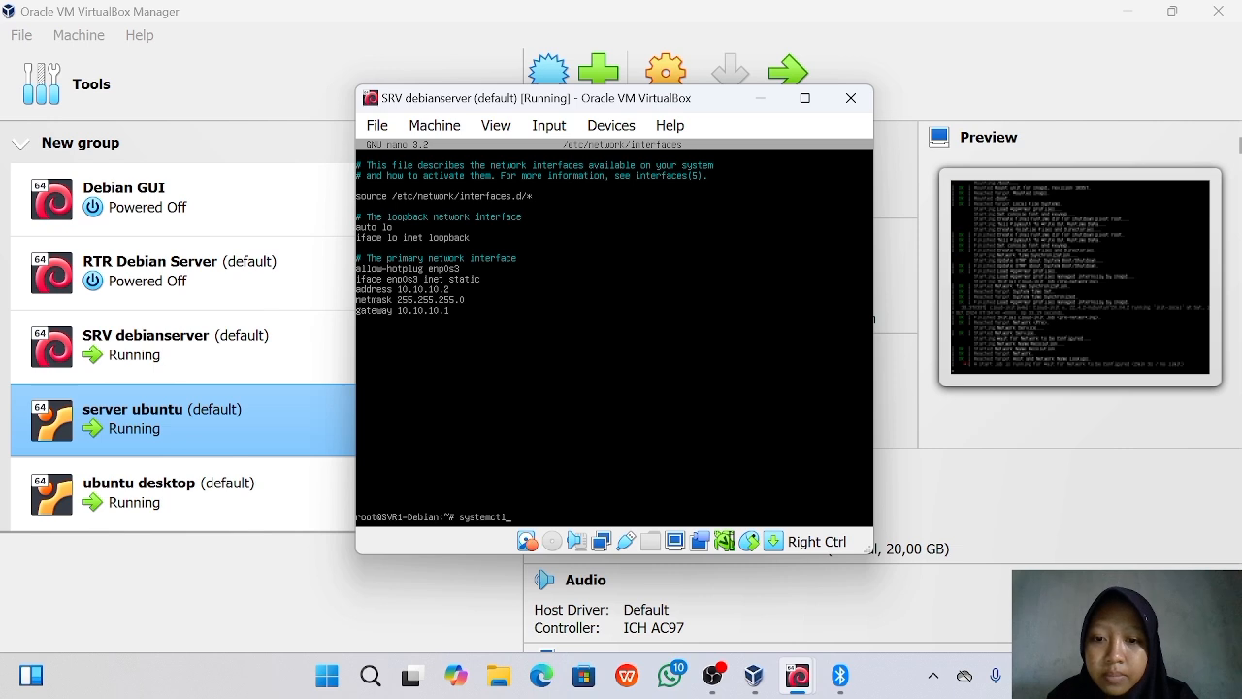
{"action": "type", "text": "restar"}
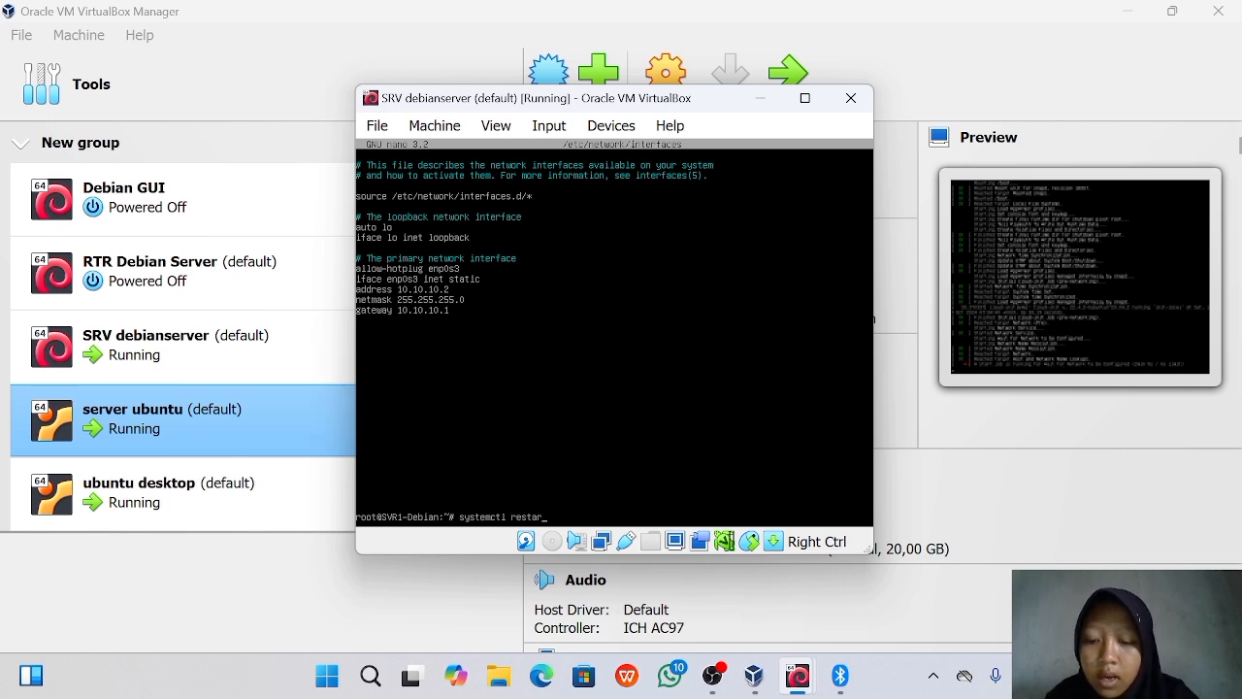
{"action": "type", "text": "t netw"}
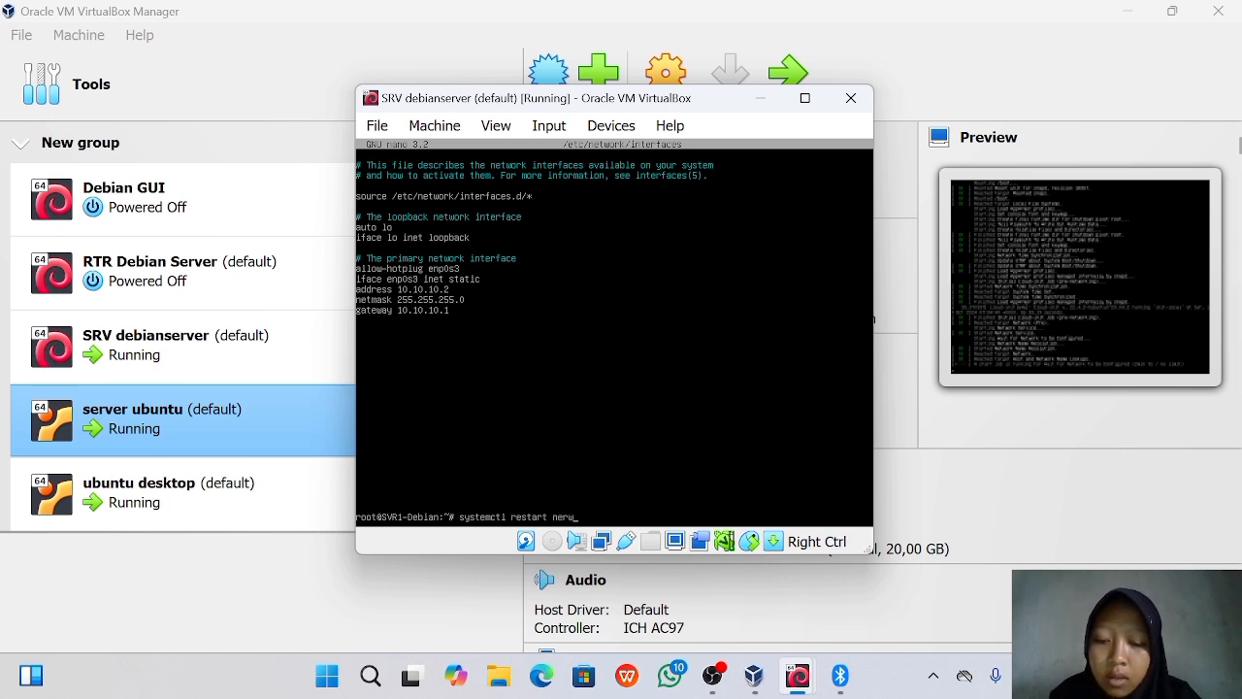
{"action": "type", "text": "orking"}
{"action": "key", "text": "Return"}
{"action": "type", "text": "systemctl restart net"}
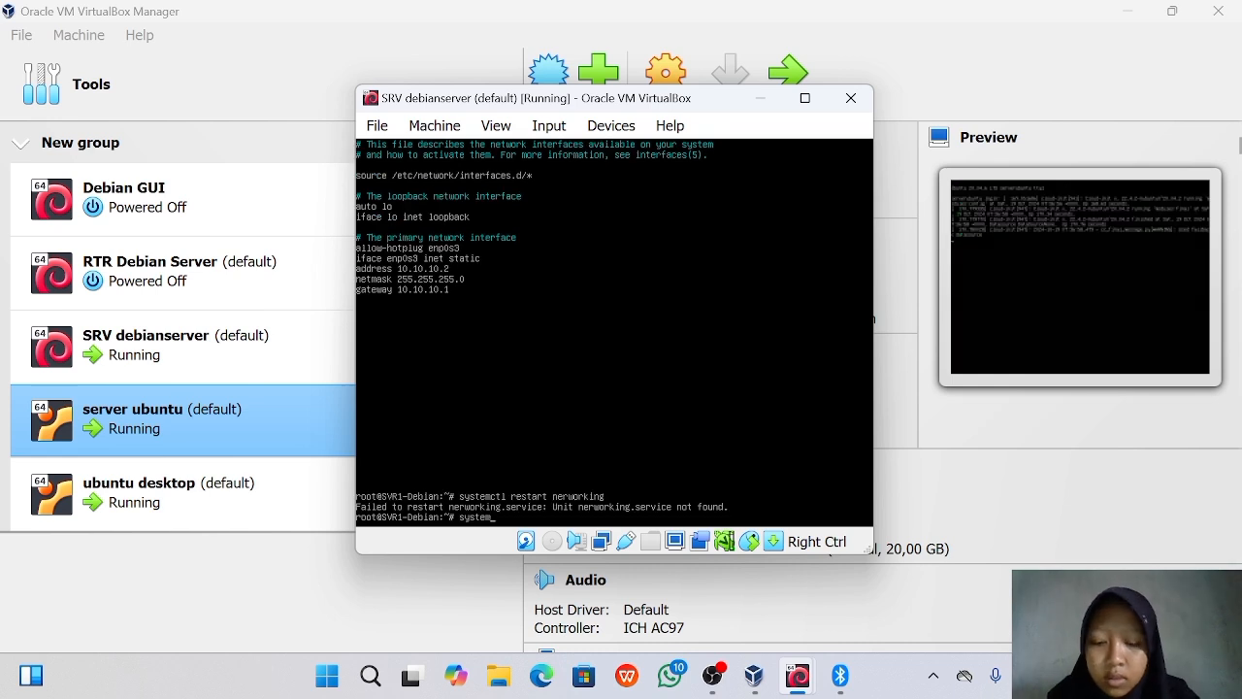
{"action": "type", "text": "working"}
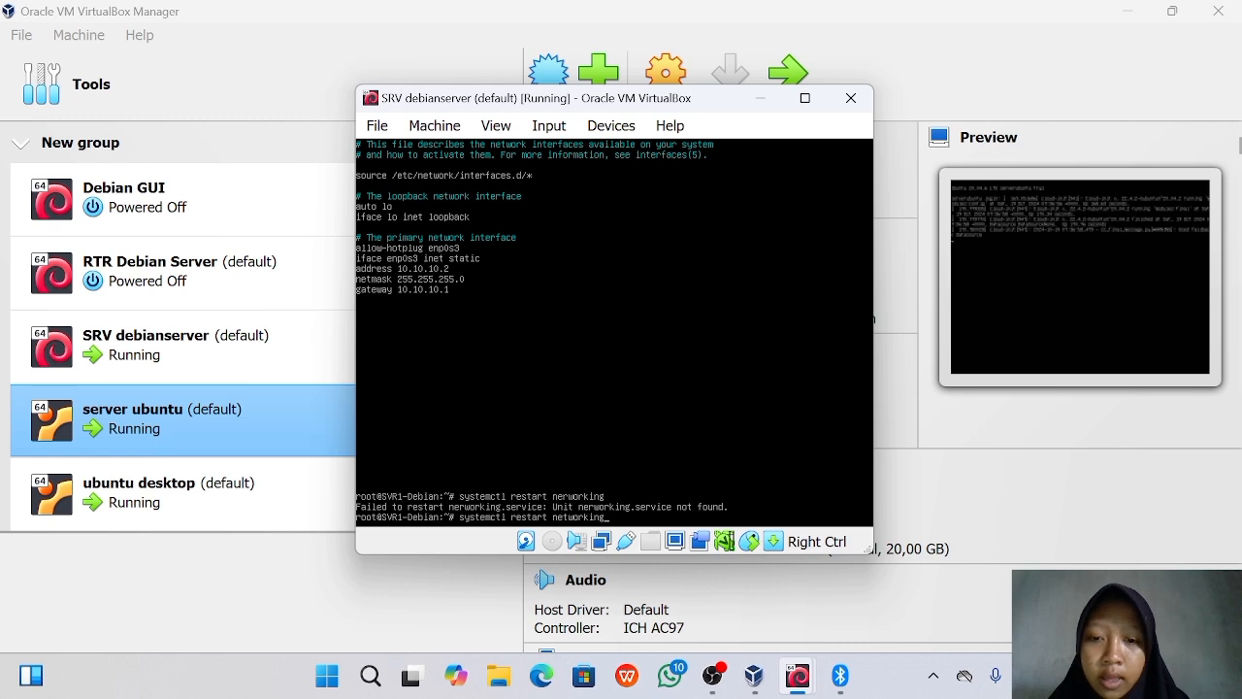
{"action": "key", "text": "Return"}
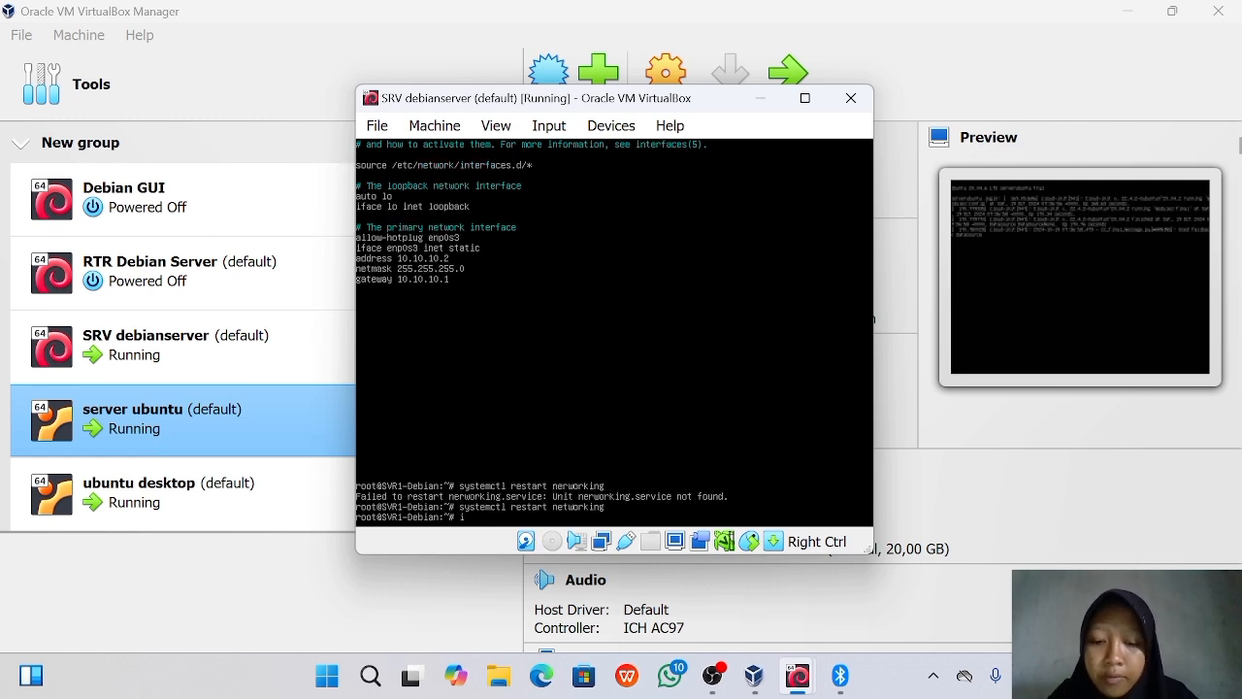
- Bring up enp0s3 with ifup and confirm with ip add that it has 10.10.10.2/24
{"action": "type", "text": "ifup enp0s3"}
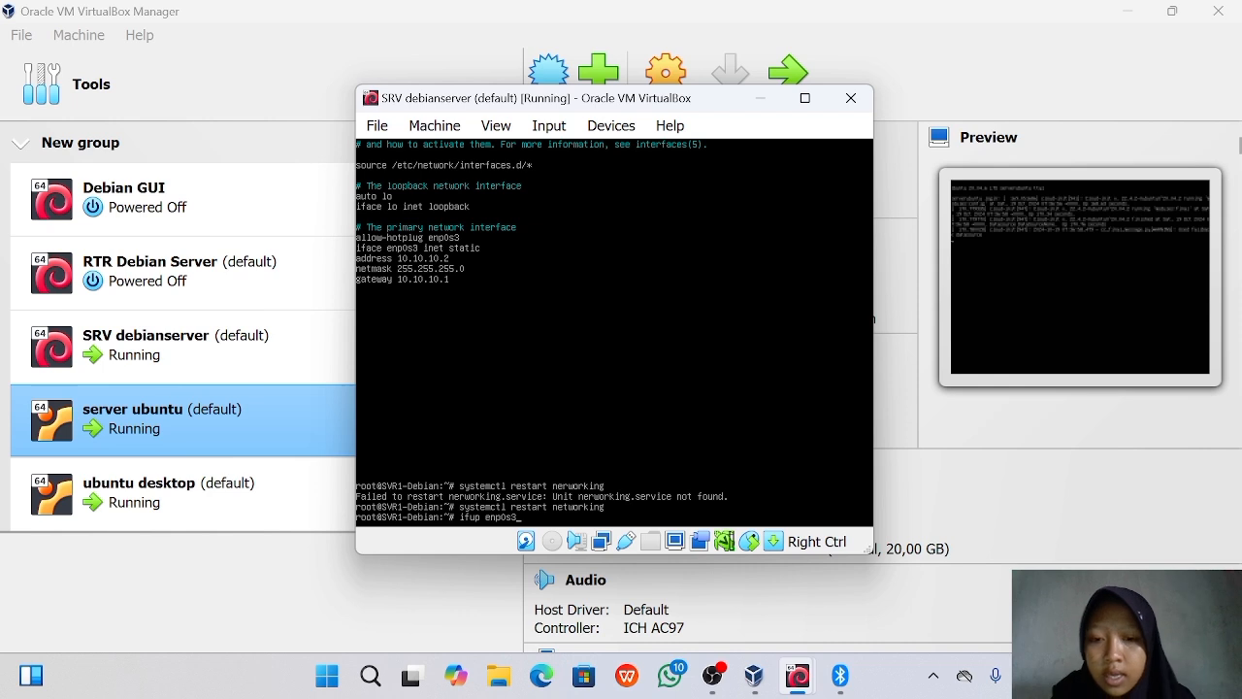
{"action": "key", "text": "Return"}
{"action": "type", "text": "ip add"}
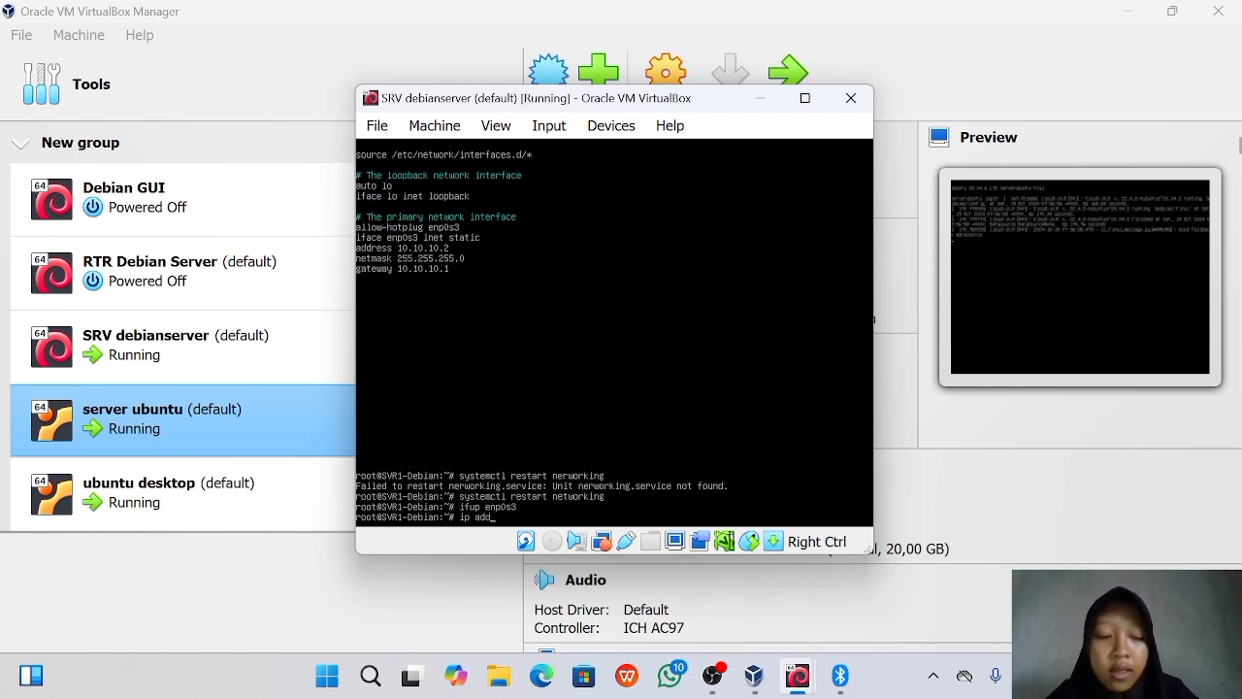
{"action": "key", "text": "Return"}
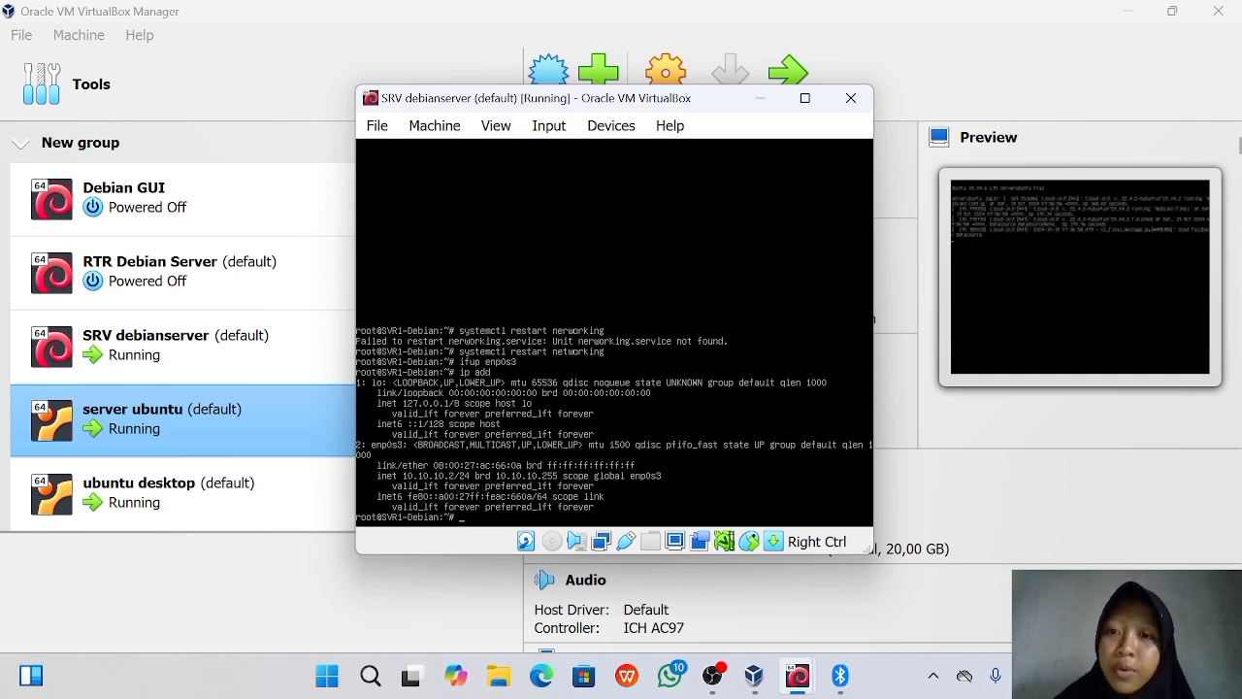
- Open the server ubuntu VM console, log in with the user account and clear the screen
{"action": "left_click", "coordinate": [330, 446]}
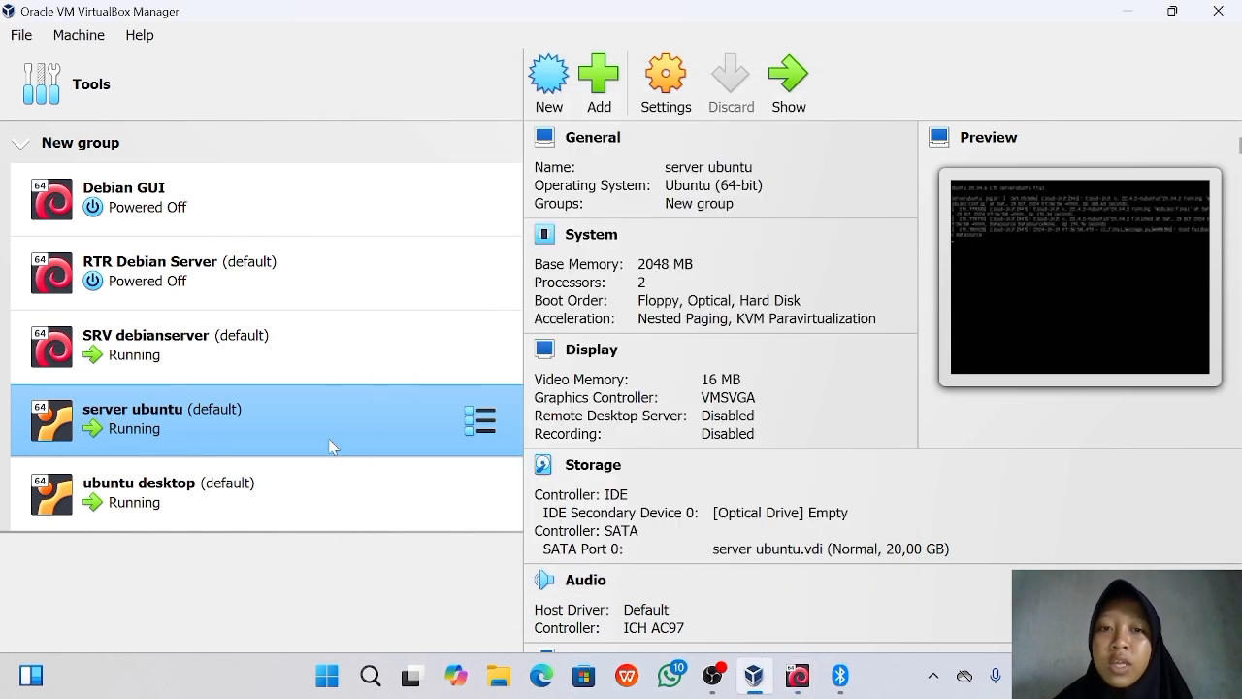
{"action": "left_click", "coordinate": [789, 86]}
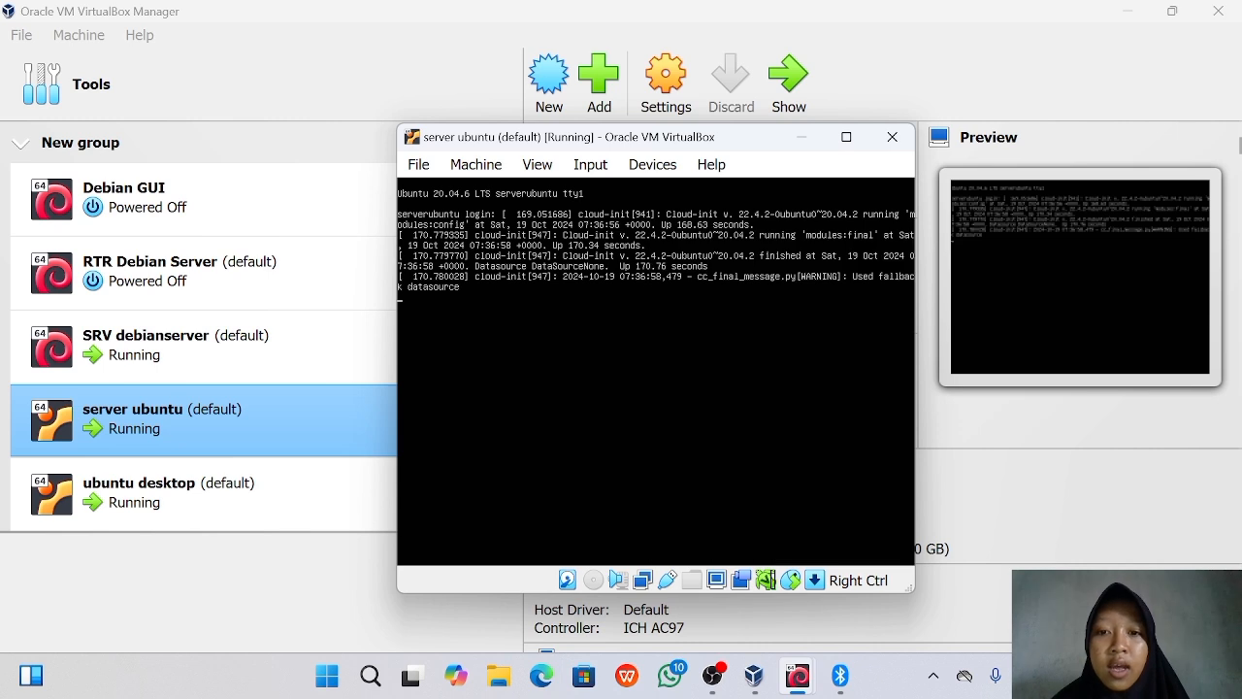
{"action": "key", "text": "Return"}
{"action": "type", "text": "dindaali"}
{"action": "key", "text": "Return"}
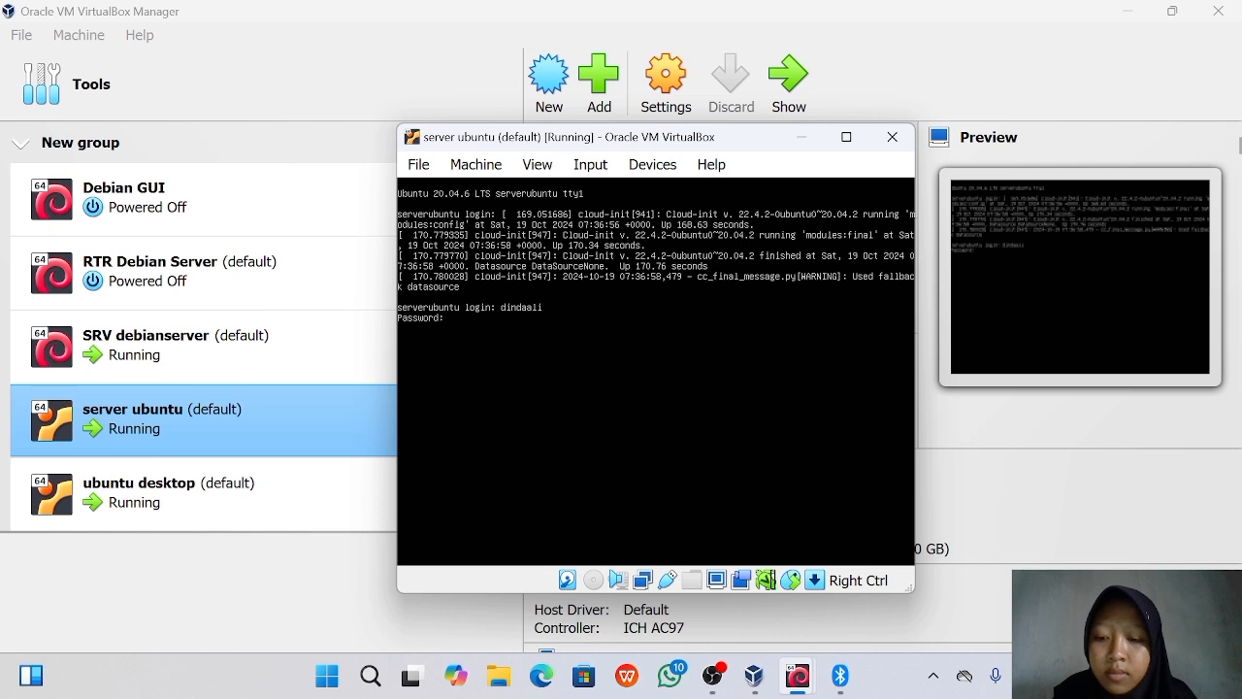
{"action": "key", "text": "Return"}
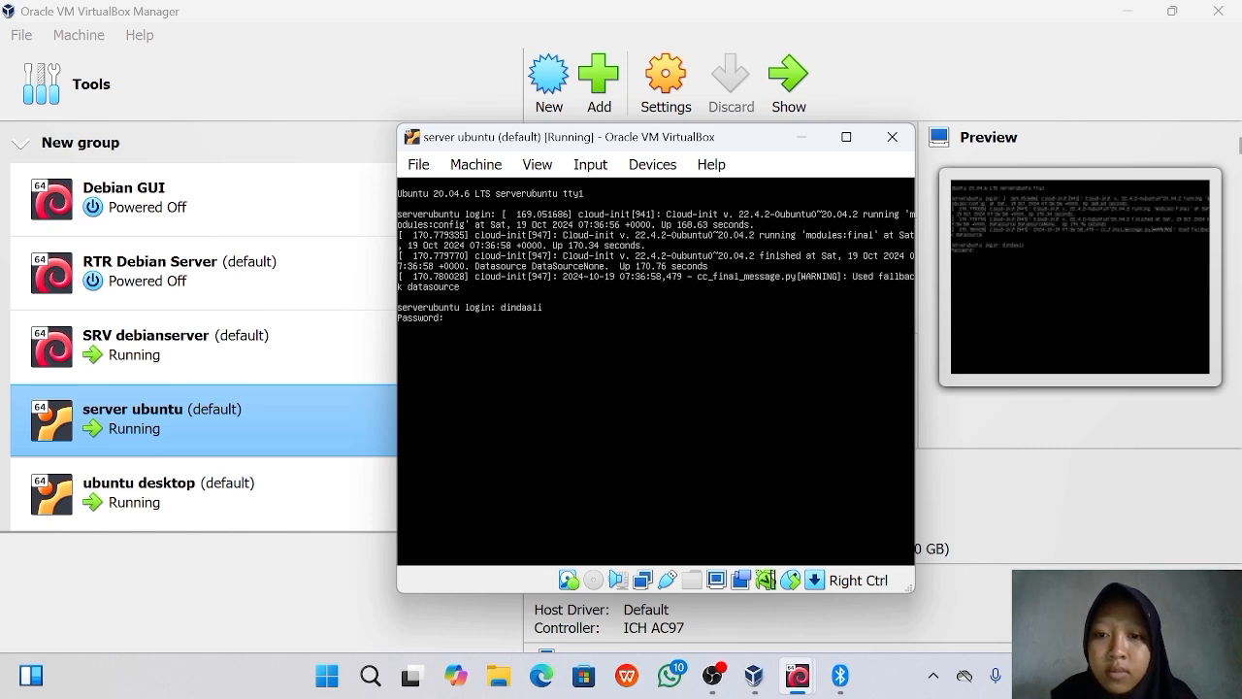
{"action": "type", "text": "clear"}
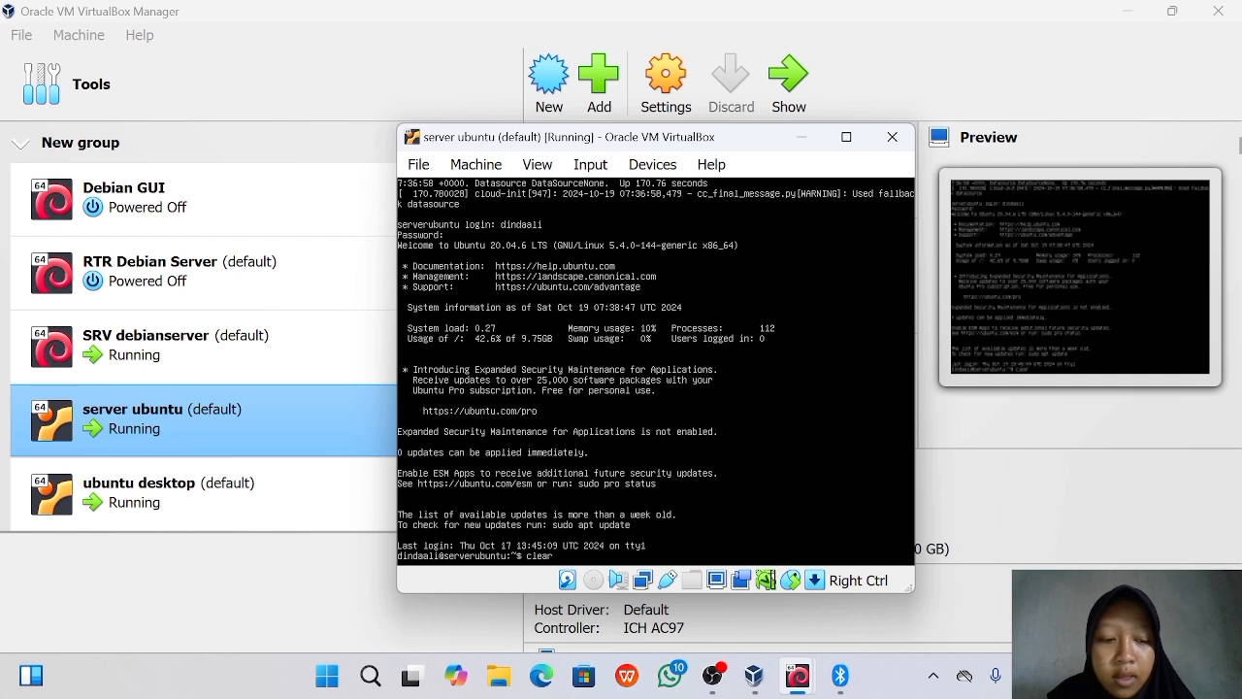
{"action": "key", "text": "Return"}
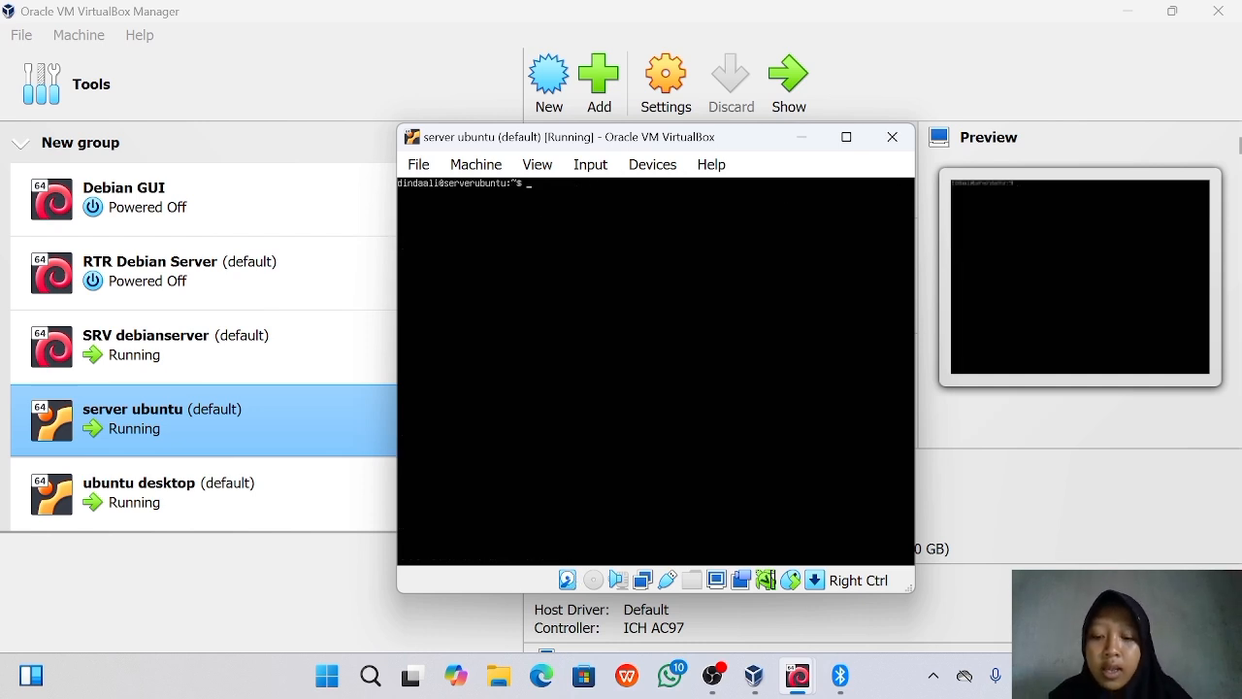
- Become root with sudo su and open /etc/netplan/00-installer-config.yaml in nano
{"action": "type", "text": "sudo su"}
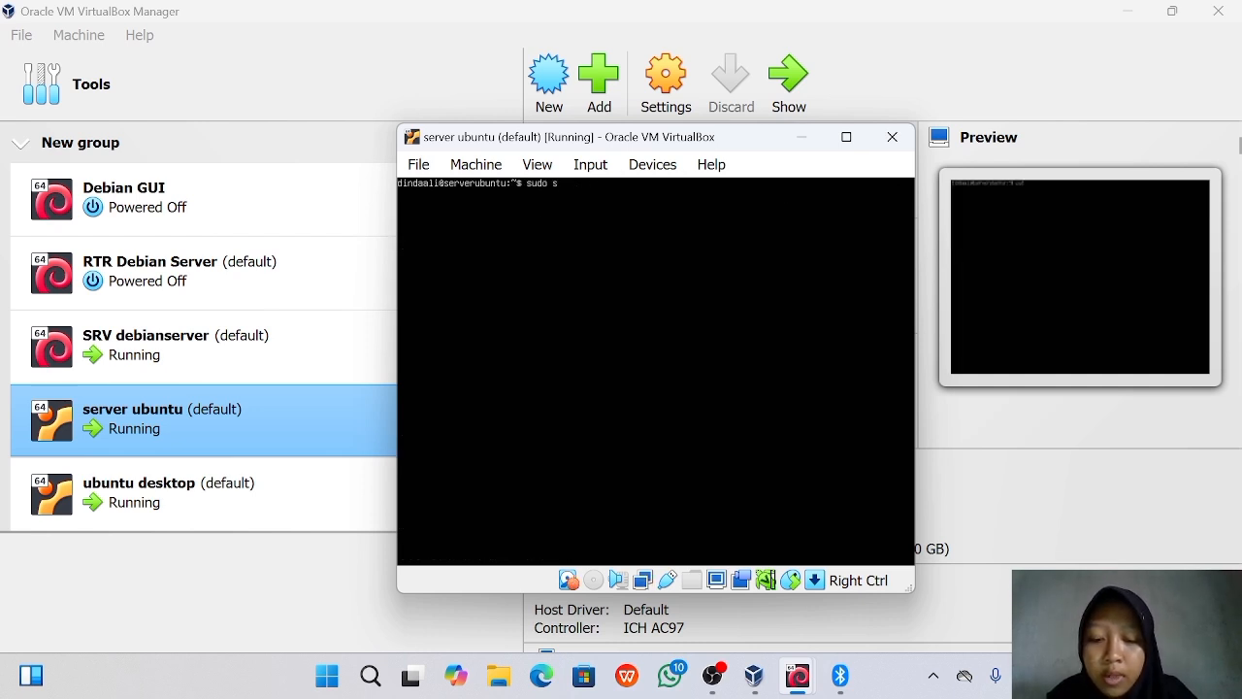
{"action": "key", "text": "Return"}
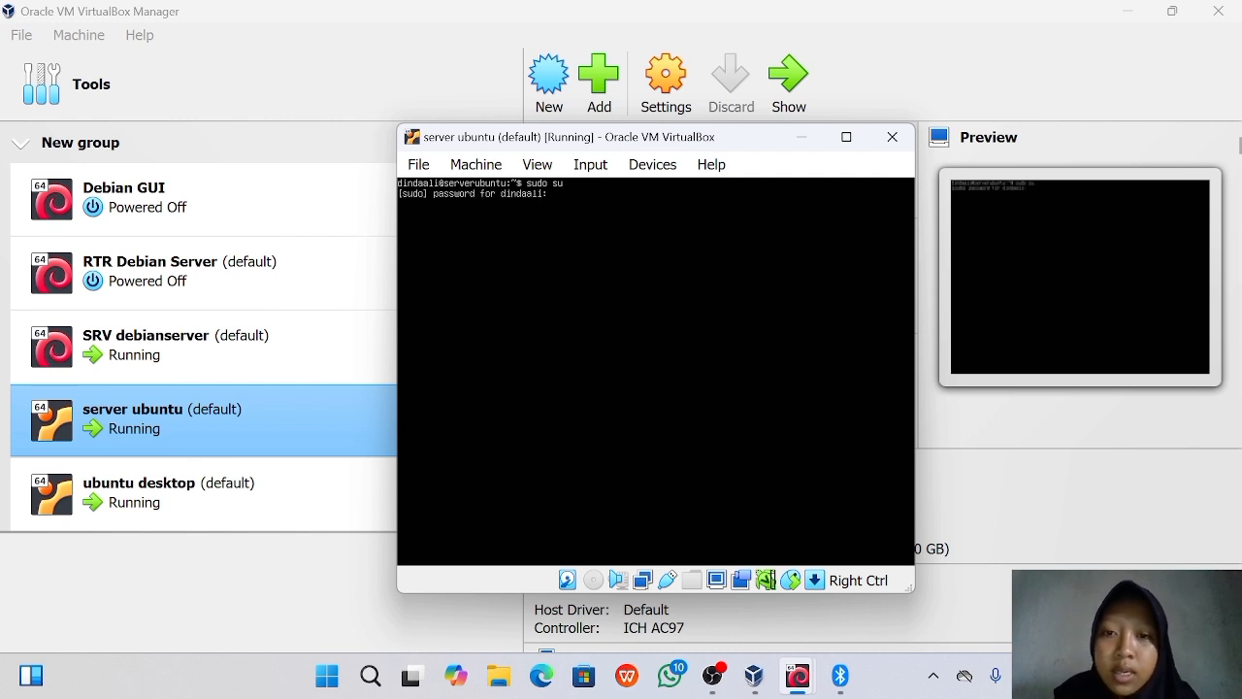
{"action": "key", "text": "Return"}
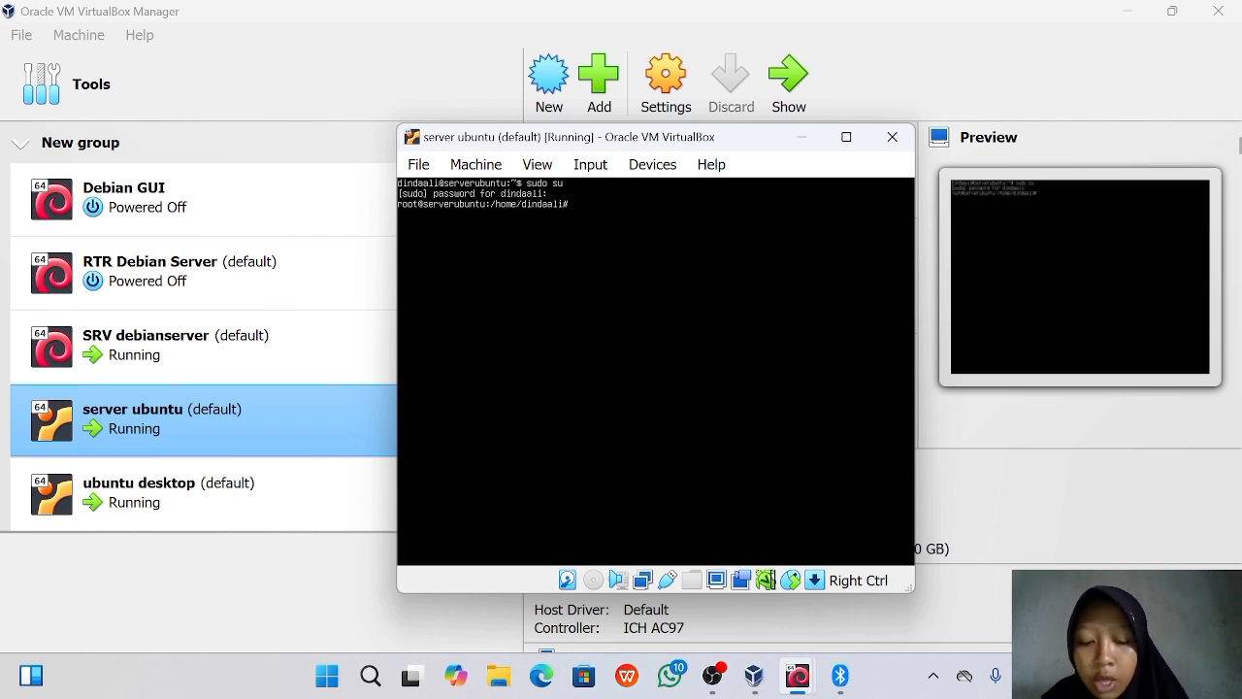
{"action": "type", "text": "sudo"}
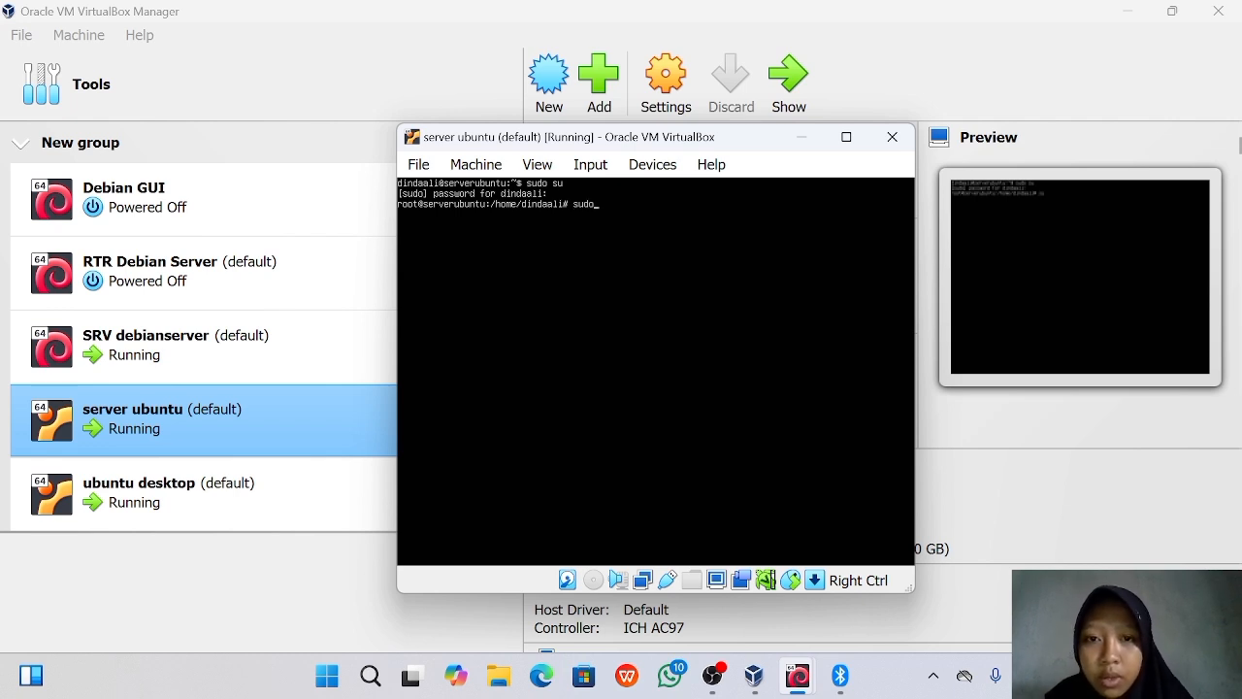
{"action": "type", "text": " nano /etc/netpl"}
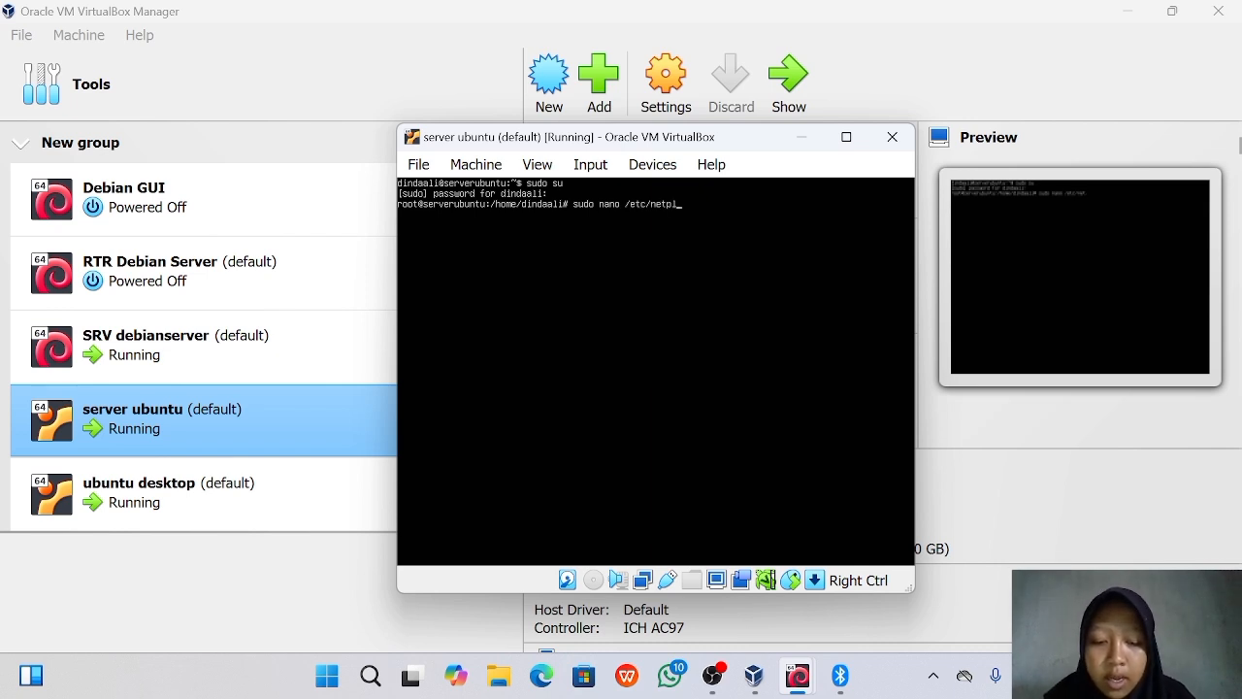
{"action": "type", "text": "an/0"}
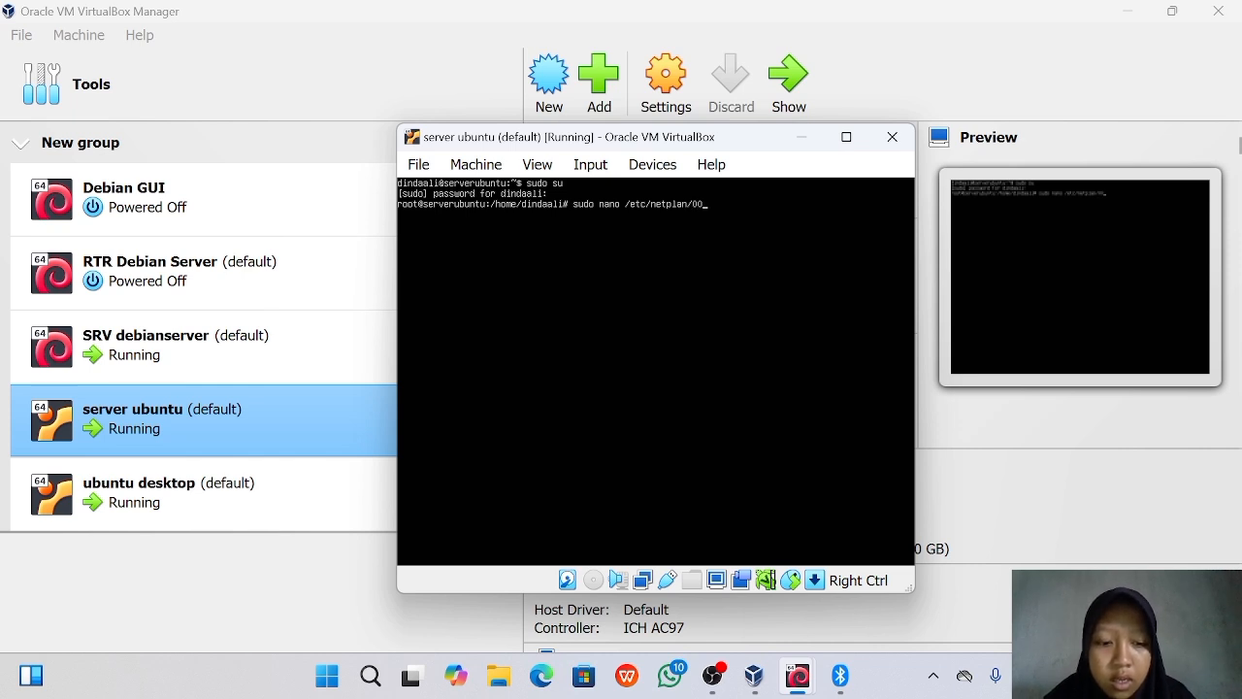
{"action": "type", "text": "0"}
{"action": "key", "text": "Tab"}
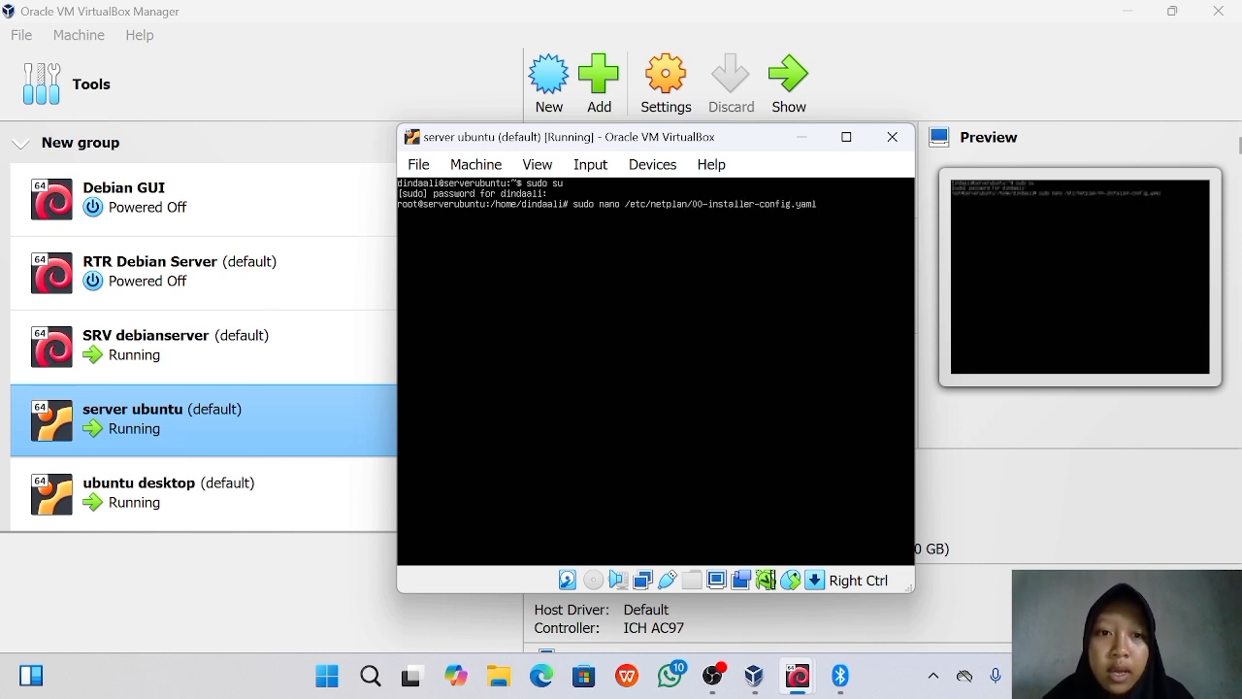
{"action": "key", "text": "Return"}
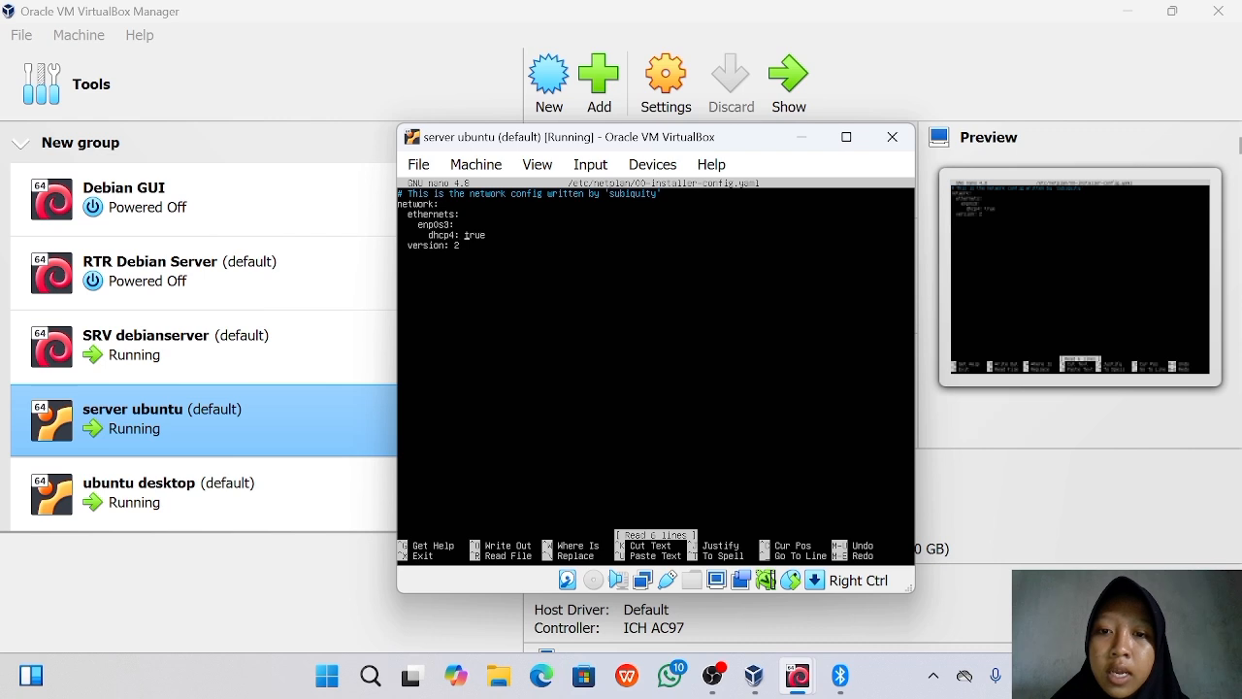
- Change dhcp4 to no and add addresses: [10.10.10.3/24] under enp0s3
{"action": "key", "text": "BackSpace"}
{"action": "key", "text": "BackSpace"}
{"action": "key", "text": "BackSpace"}
{"action": "key", "text": "BackSpace"}
{"action": "type", "text": "no"}
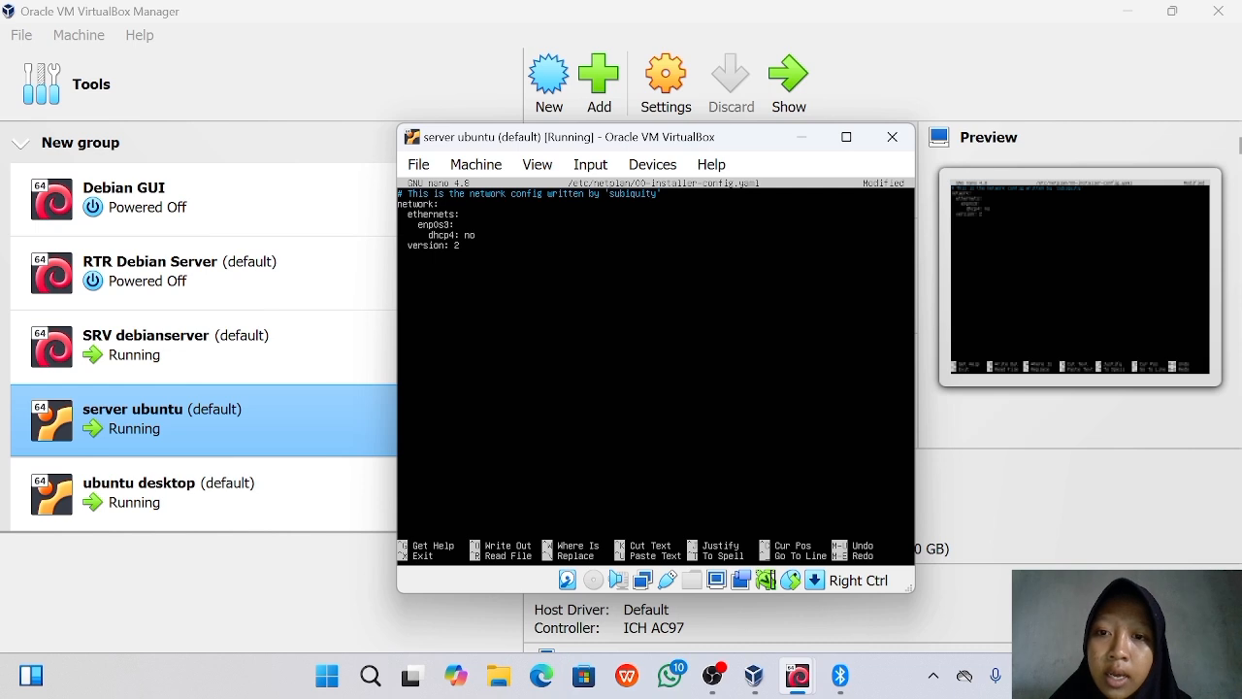
{"action": "key", "text": "Return"}
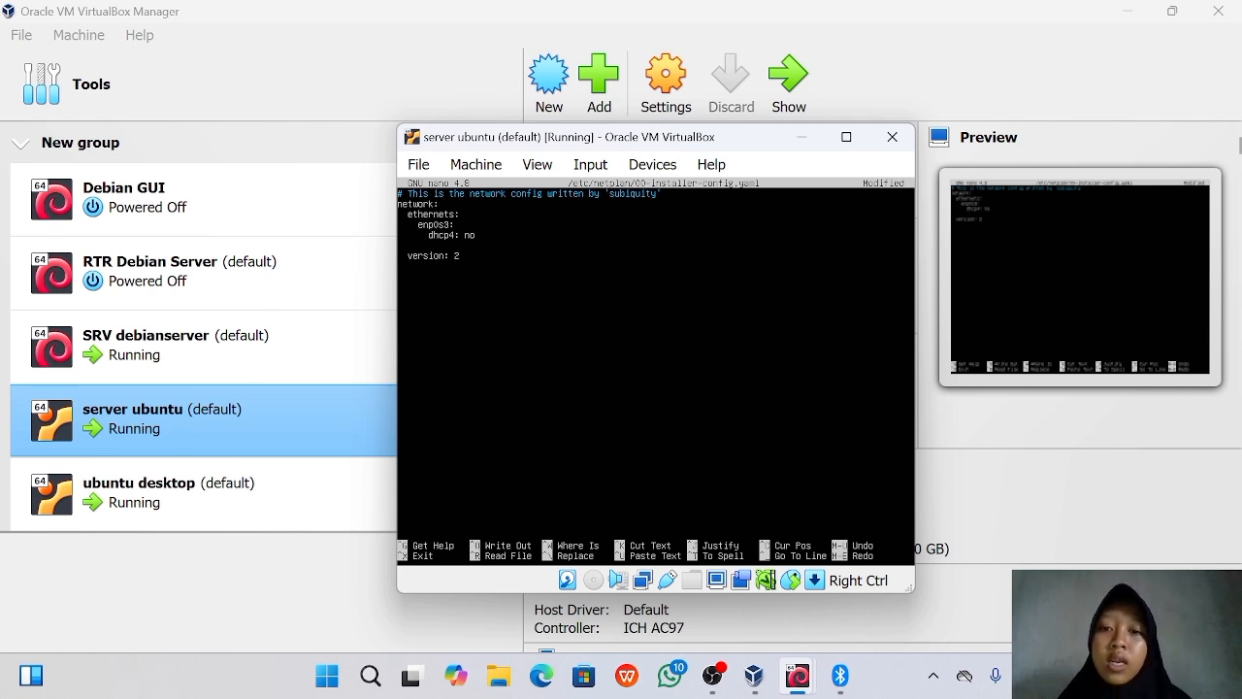
{"action": "type", "text": "ad"}
{"action": "type", "text": "dre"}
{"action": "type", "text": "sses"}
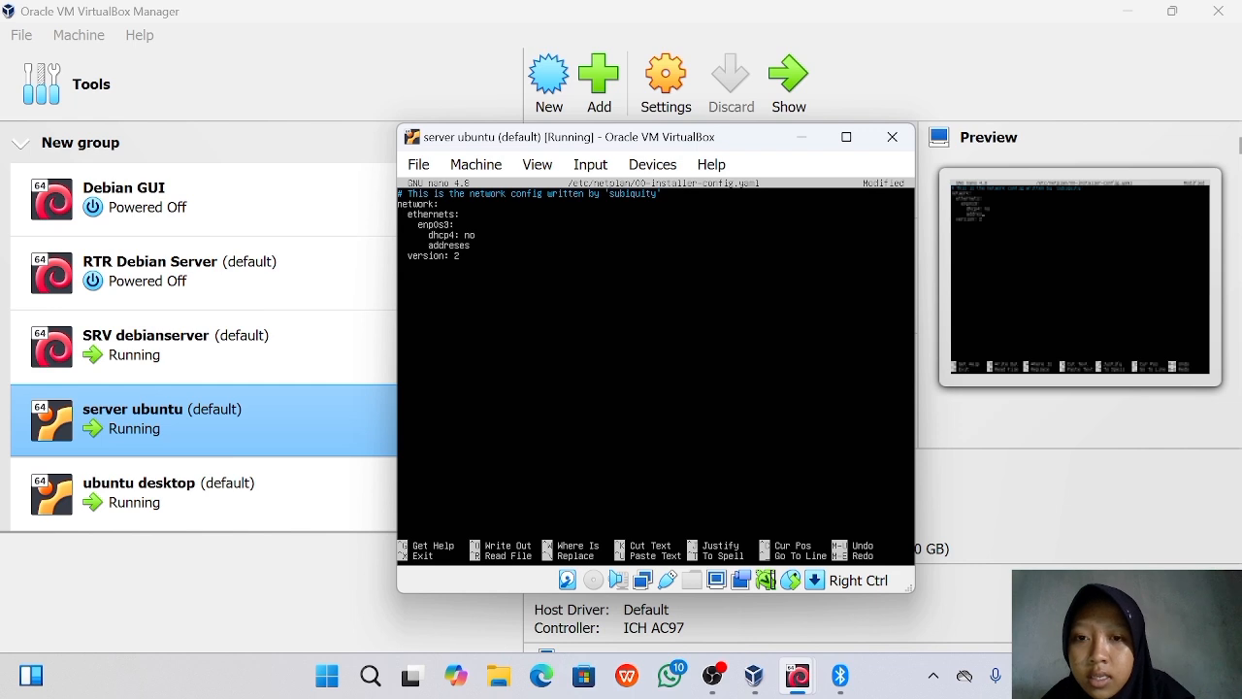
{"action": "key", "text": "BackSpace"}
{"action": "key", "text": "BackSpace"}
{"action": "type", "text": "ses"}
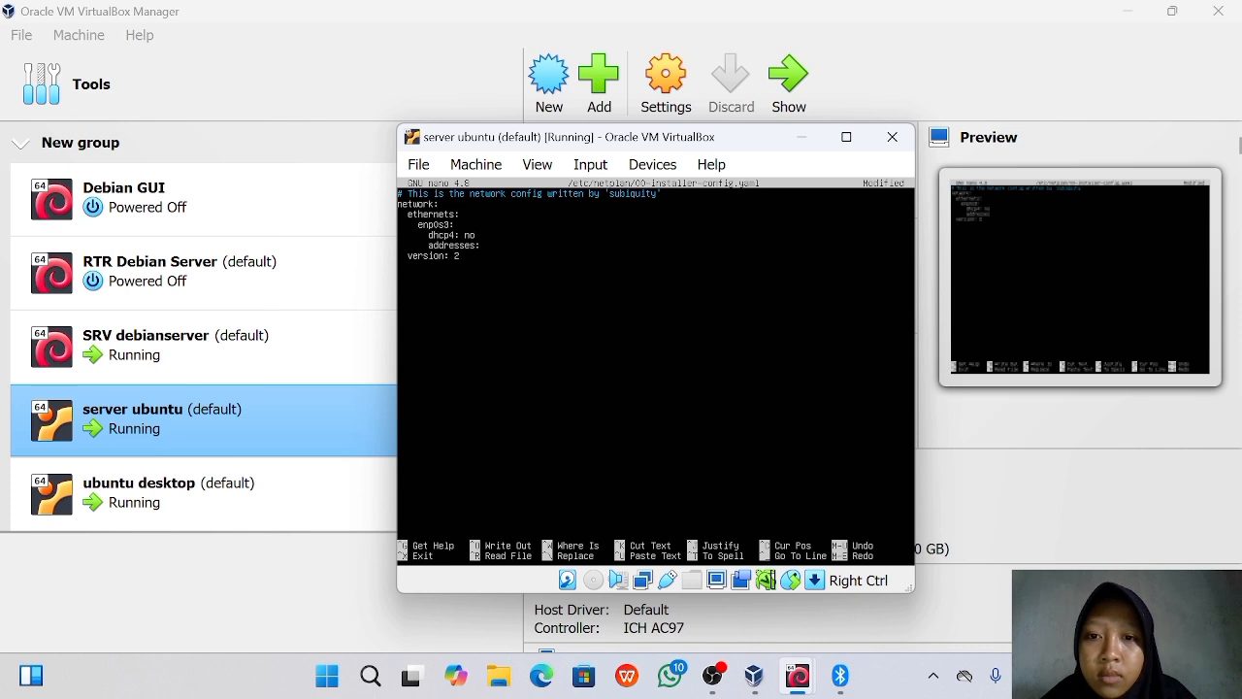
{"action": "type", "text": ": 10.10.10.3"}
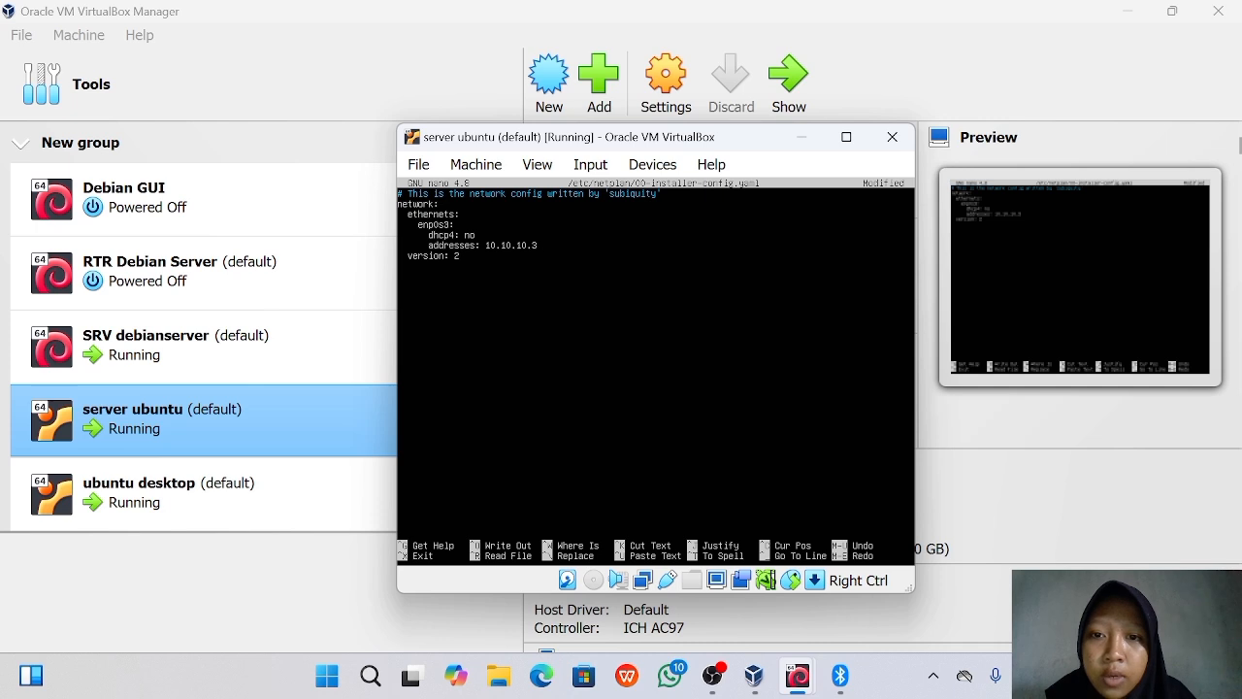
{"action": "type", "text": "/24"}
{"action": "key", "text": "Return"}
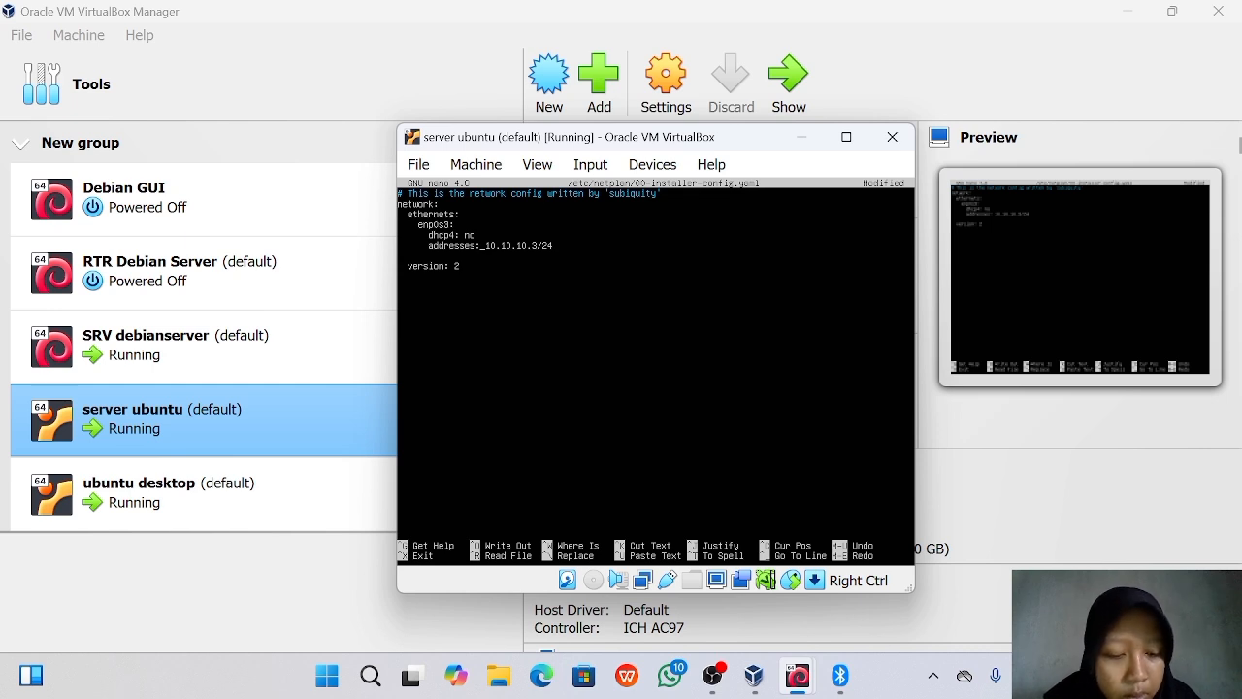
{"action": "type", "text": "["}
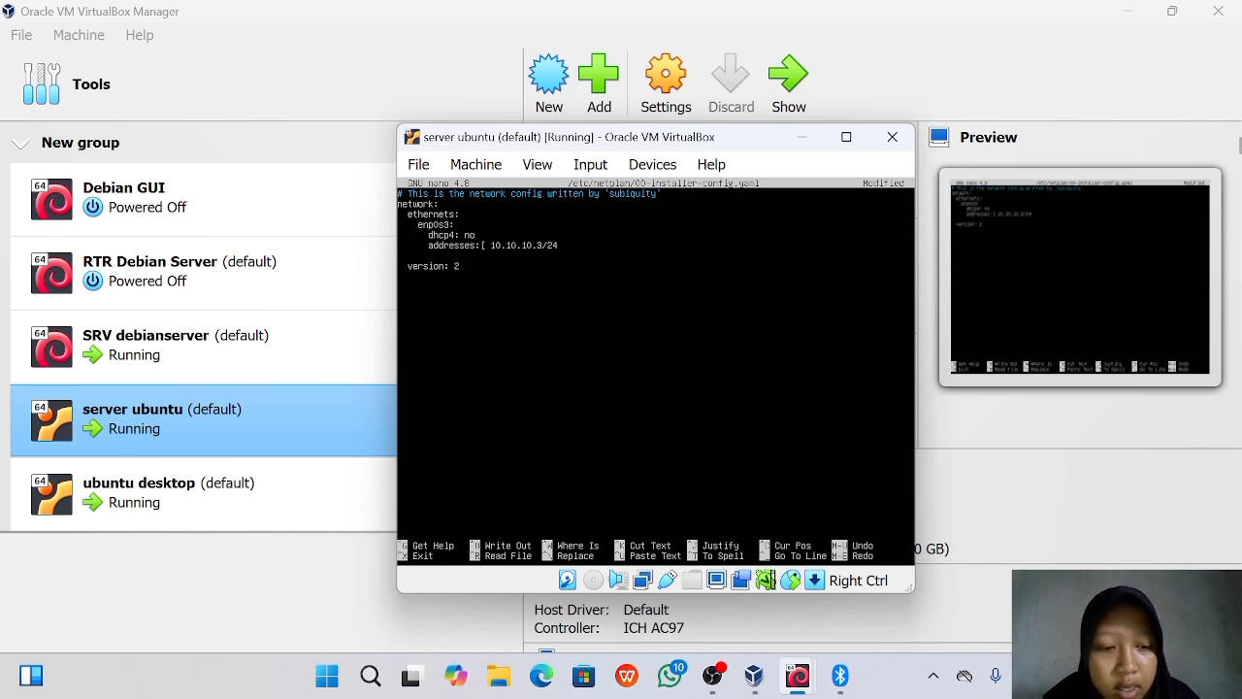
{"action": "key", "text": "Delete"}
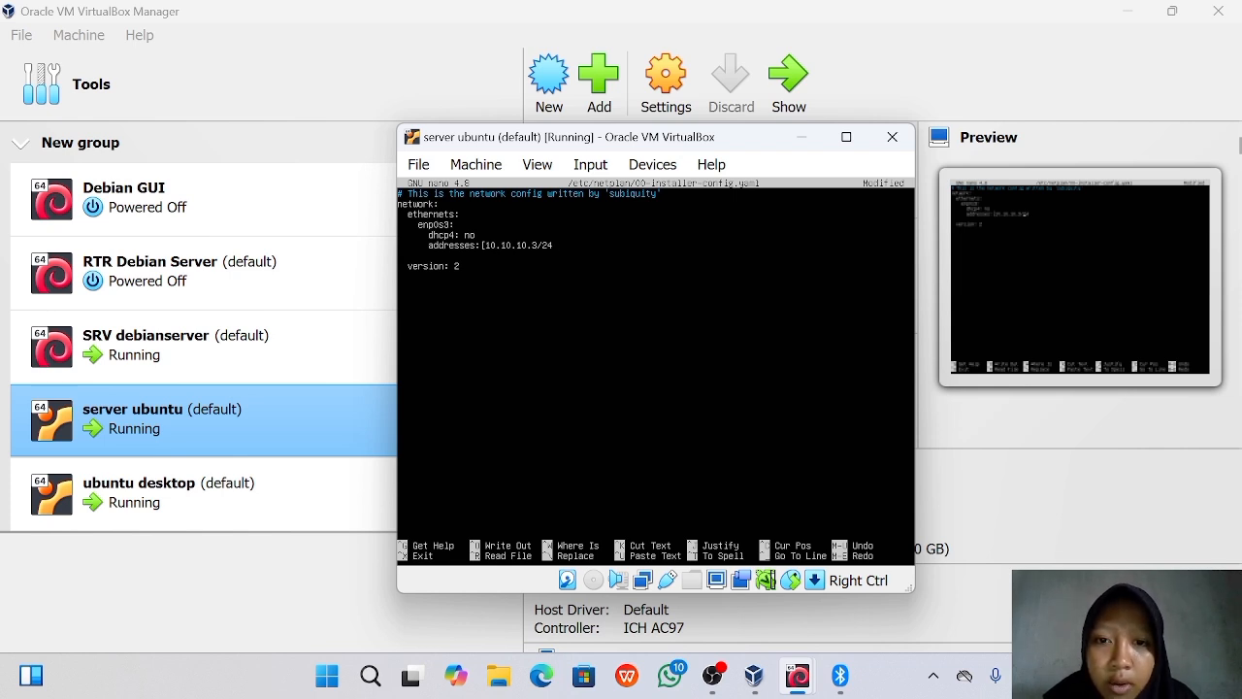
{"action": "key", "text": "BackSpace"}
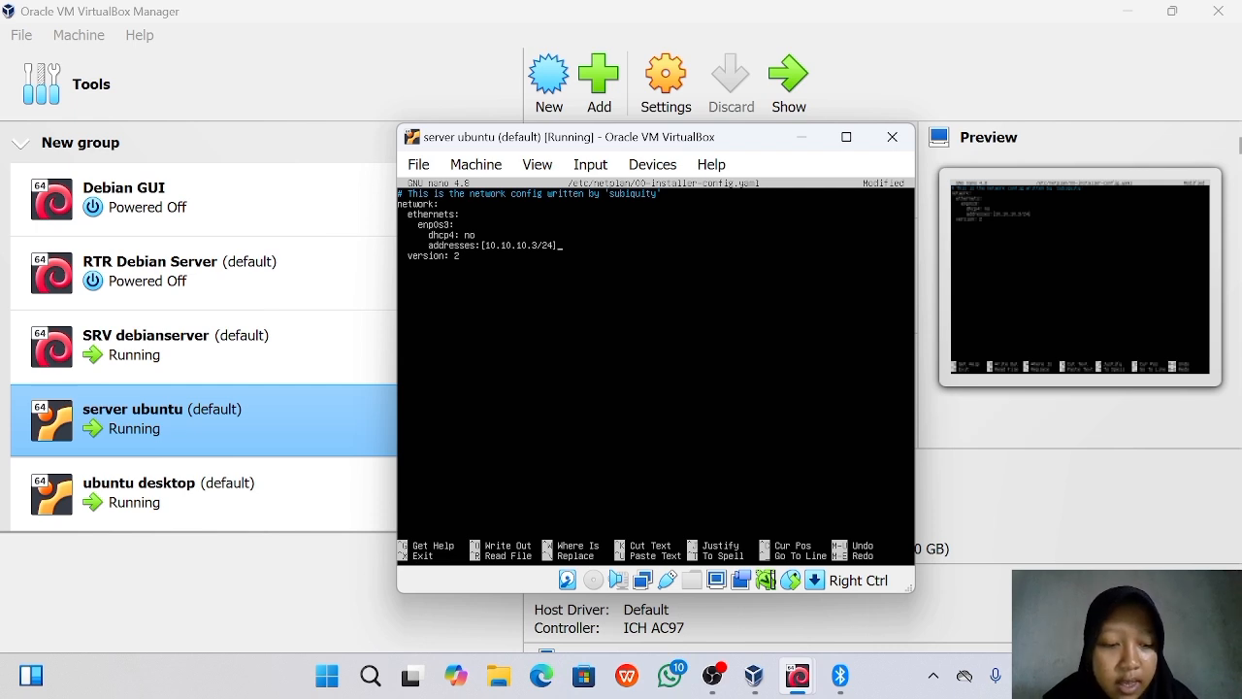
- Add a gateway: 10.10.10.1 line and begin exiting nano
{"action": "key", "text": "Return"}
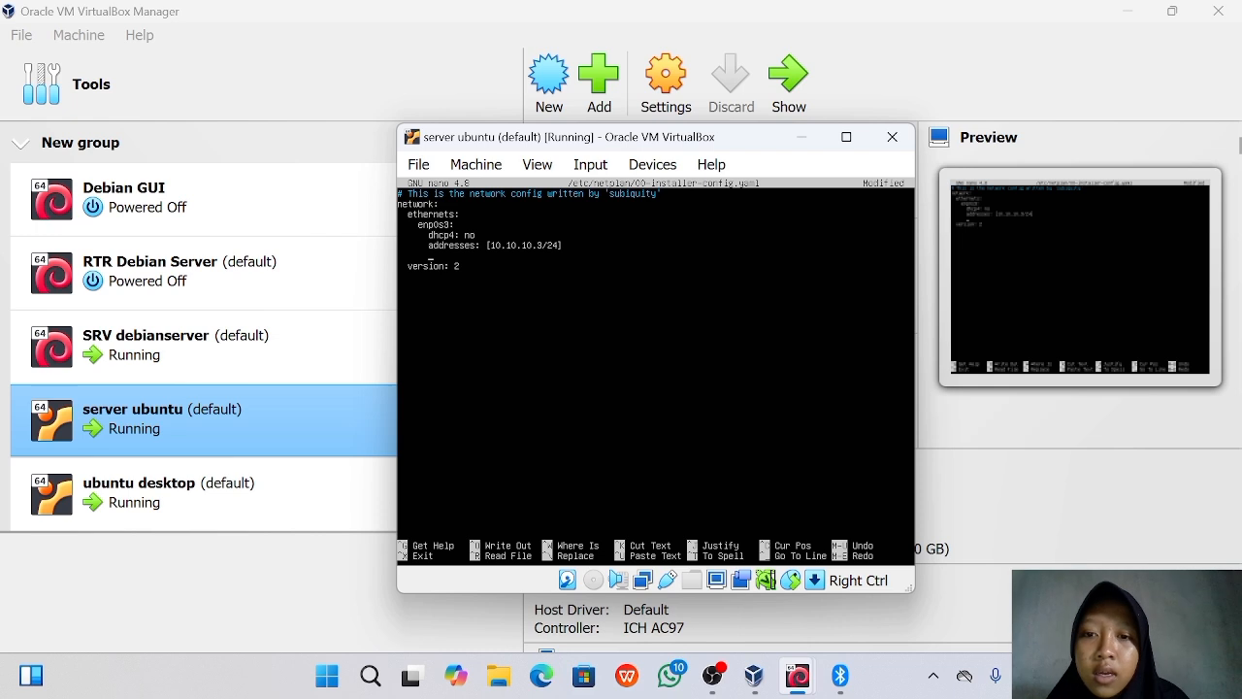
{"action": "type", "text": "gateway:"}
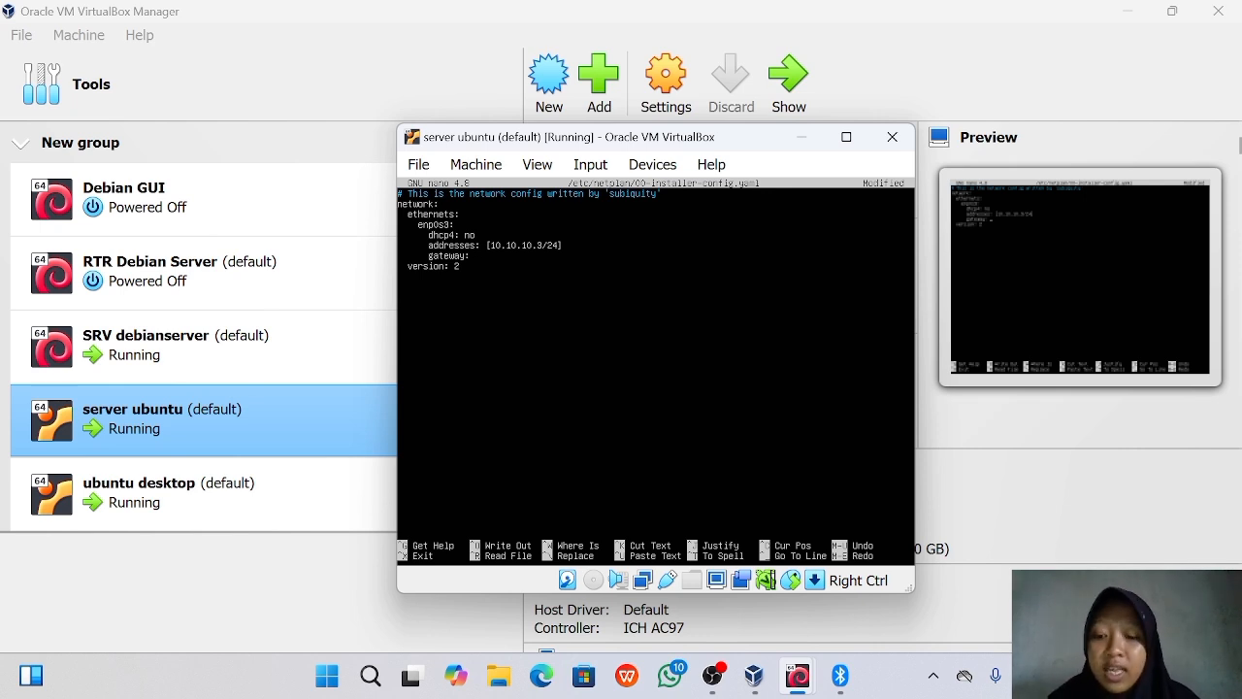
{"action": "type", "text": "0.10.10.1"}
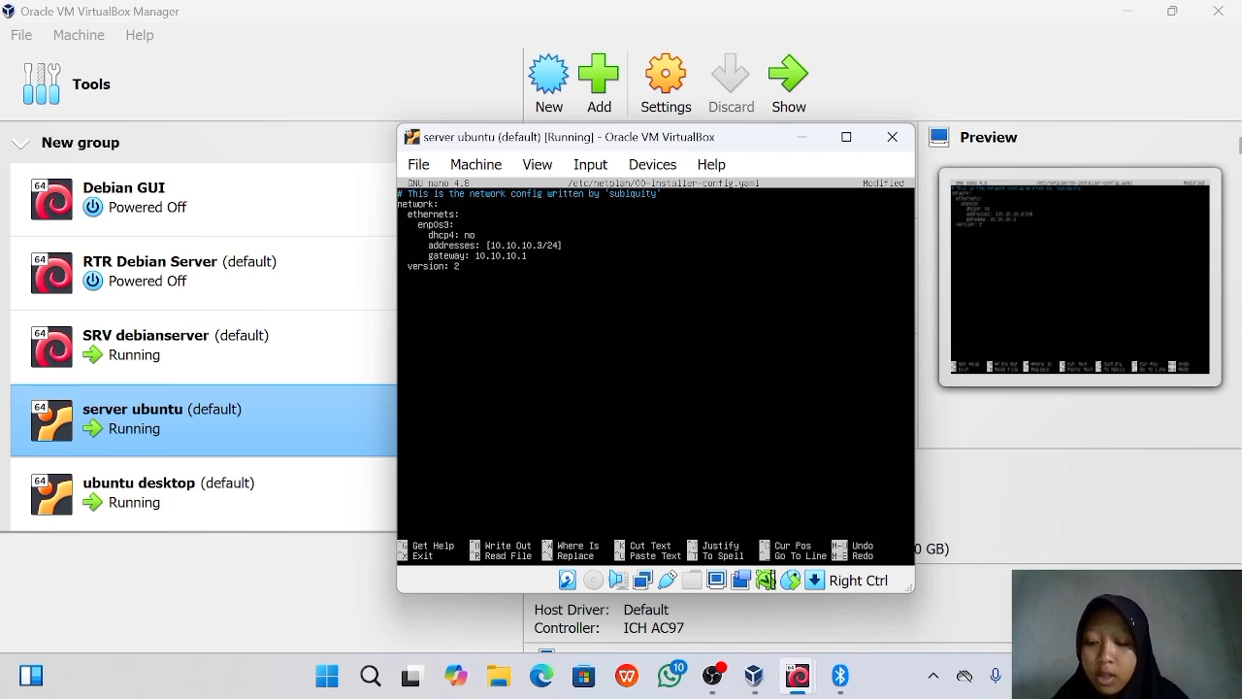
{"action": "key", "text": "ctrl+x"}
- Save the netplan file and run sudo netplan apply, which fails on unknown key 'gateway'
{"action": "key", "text": "y"}
{"action": "key", "text": "Return"}
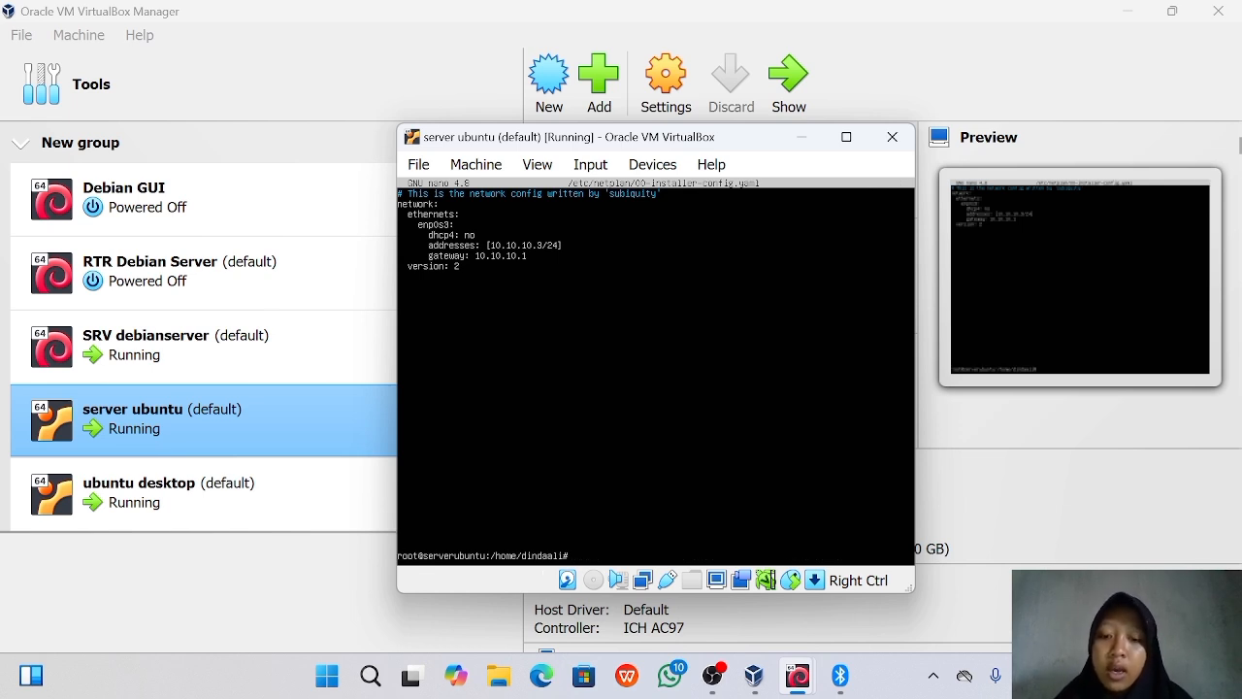
{"action": "type", "text": "sudo netp"}
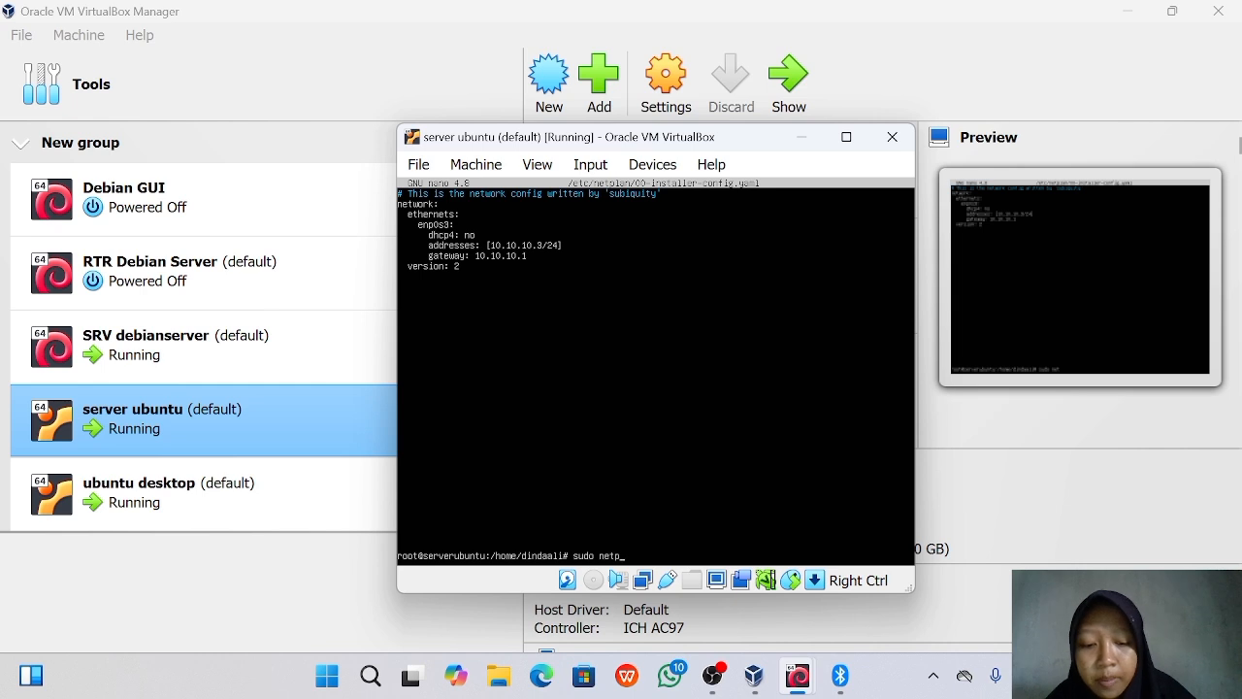
{"action": "type", "text": "lan appll"}
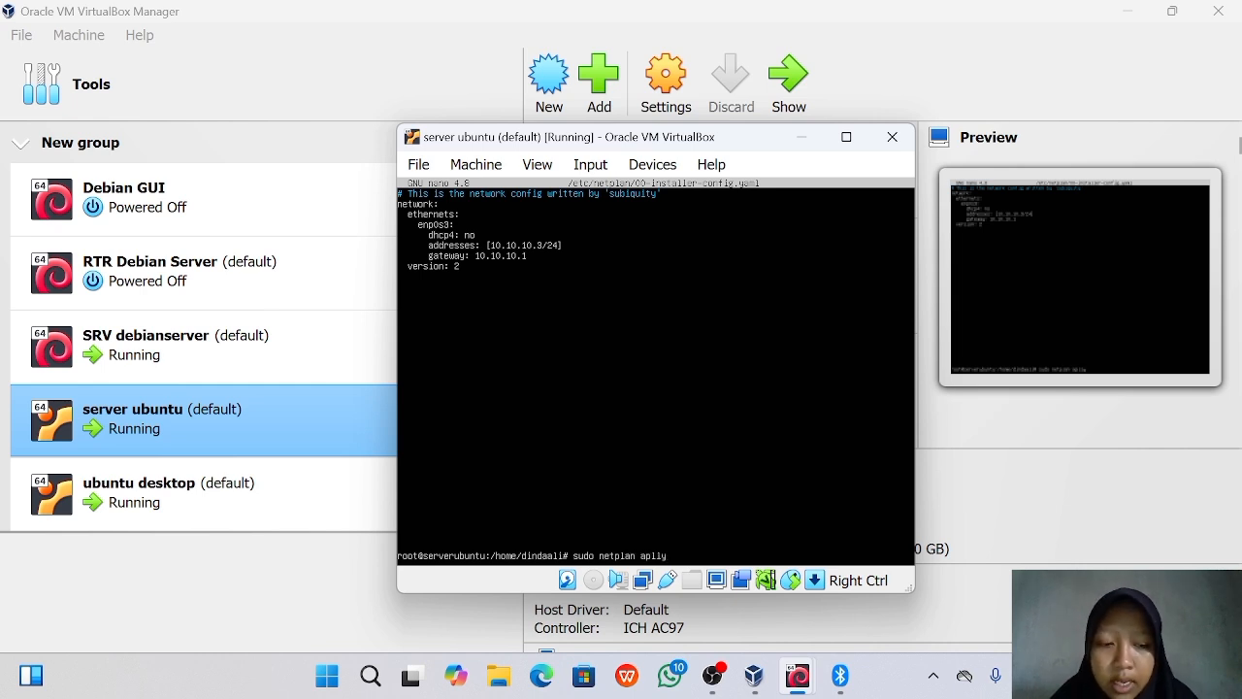
{"action": "key", "text": "BackSpace"}
{"action": "key", "text": "BackSpace"}
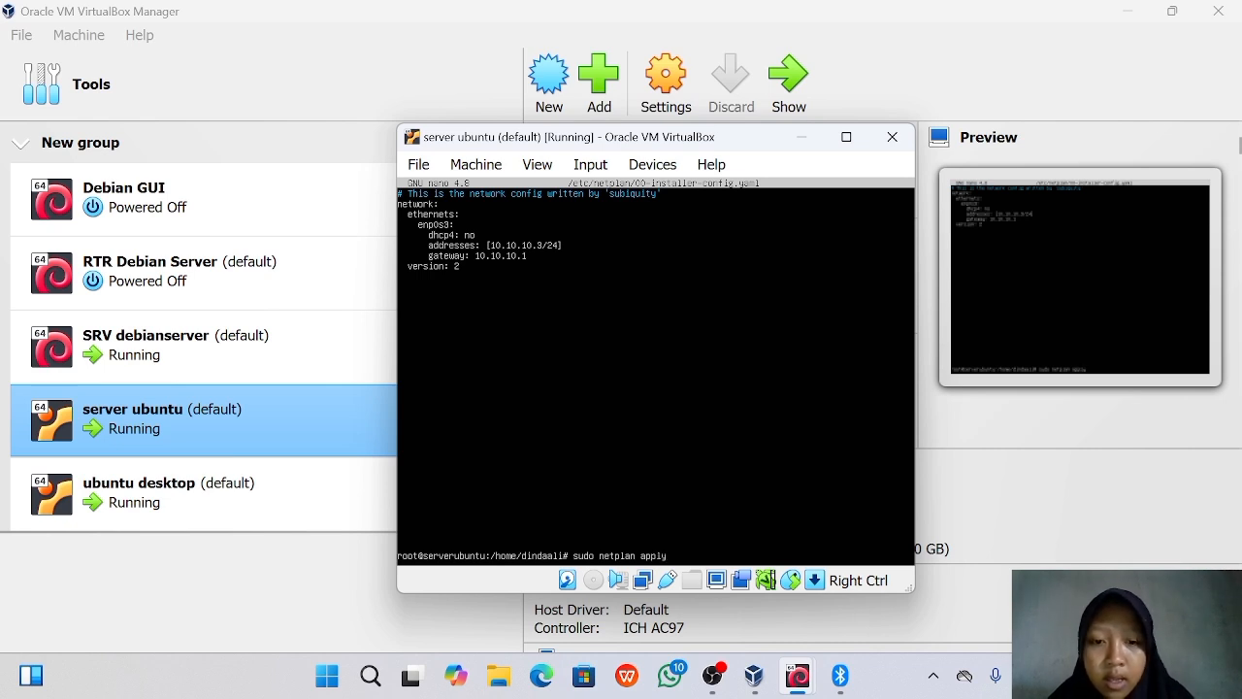
{"action": "key", "text": "Return"}
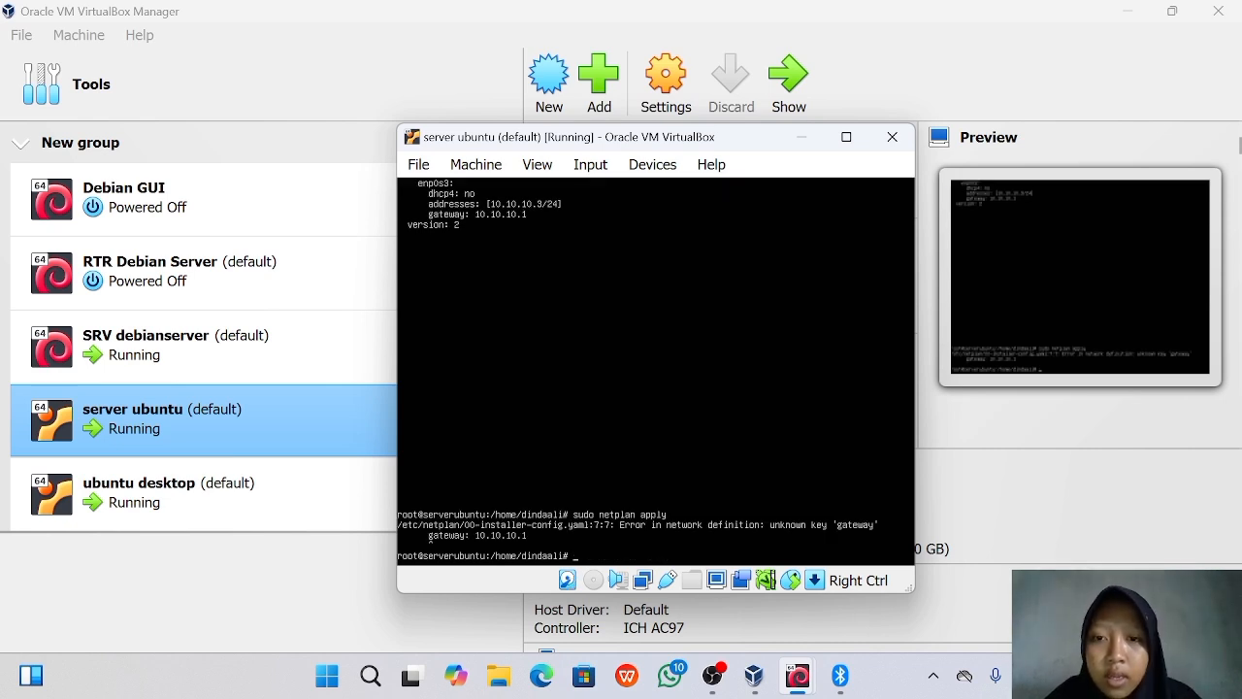
{"action": "type", "text": "sudo nano /etc/netplan/00-installer-config.yaml"}
- Reopen the netplan file, rename the gateway key to gateway4, and save it
{"action": "key", "text": "Return"}
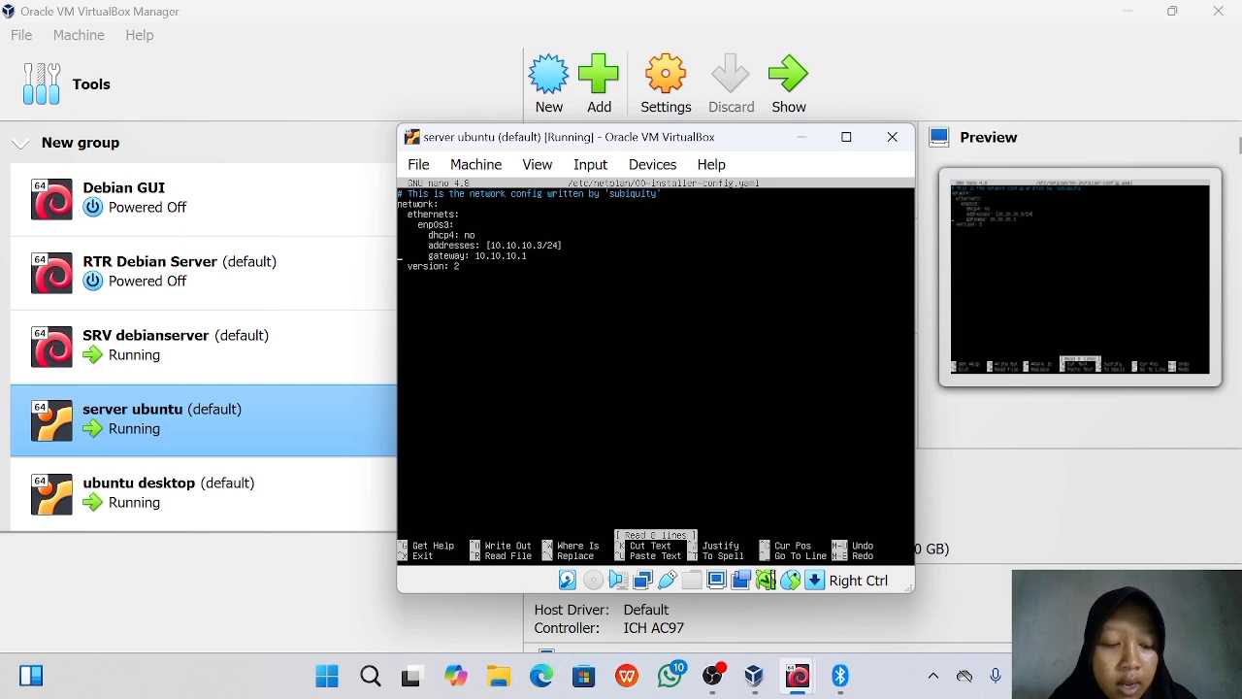
{"action": "key", "text": "Right"}
{"action": "key", "text": "Right"}
{"action": "key", "text": "Right"}
{"action": "key", "text": "Right"}
{"action": "key", "text": "Right"}
{"action": "key", "text": "Right"}
{"action": "key", "text": "Right"}
{"action": "key", "text": "Right"}
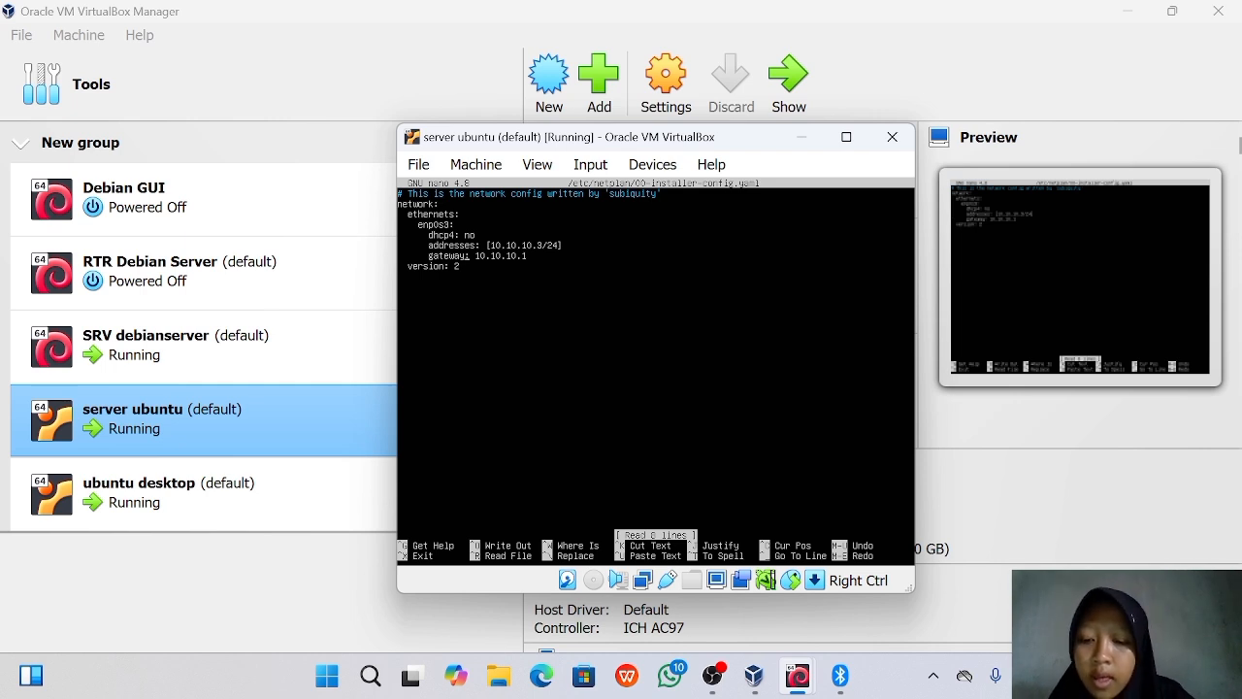
{"action": "type", "text": "4"}
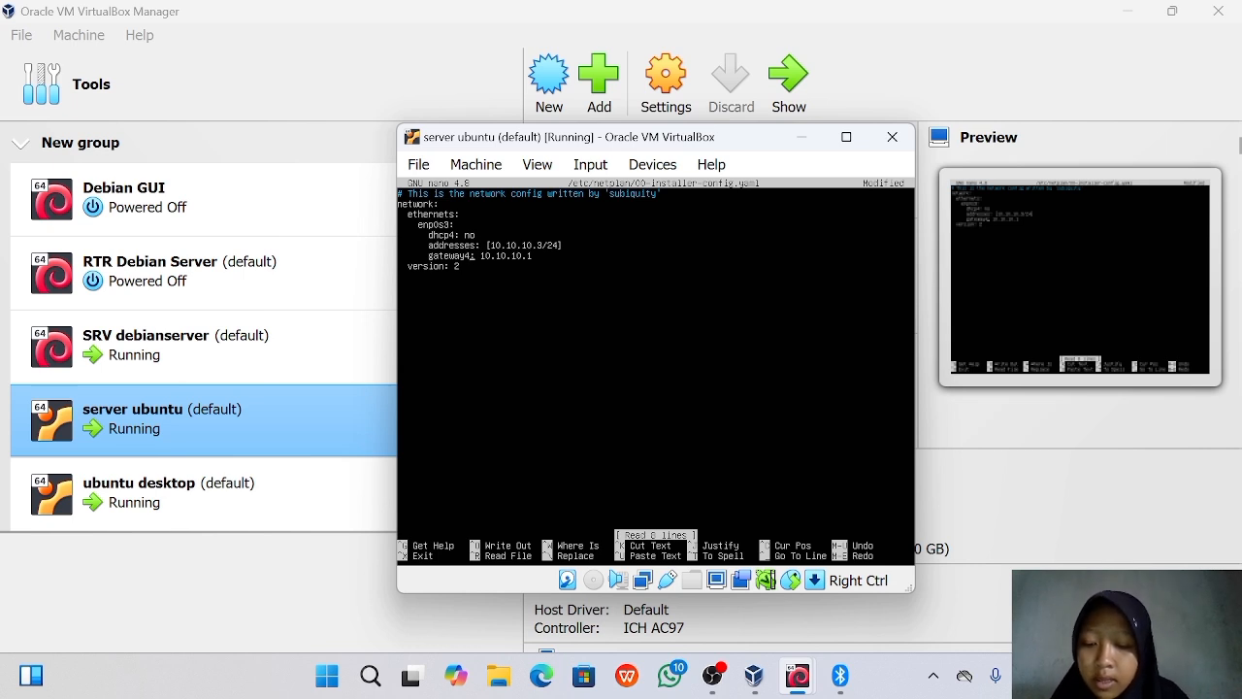
{"action": "key", "text": "ctrl+x"}
{"action": "key", "text": "y"}
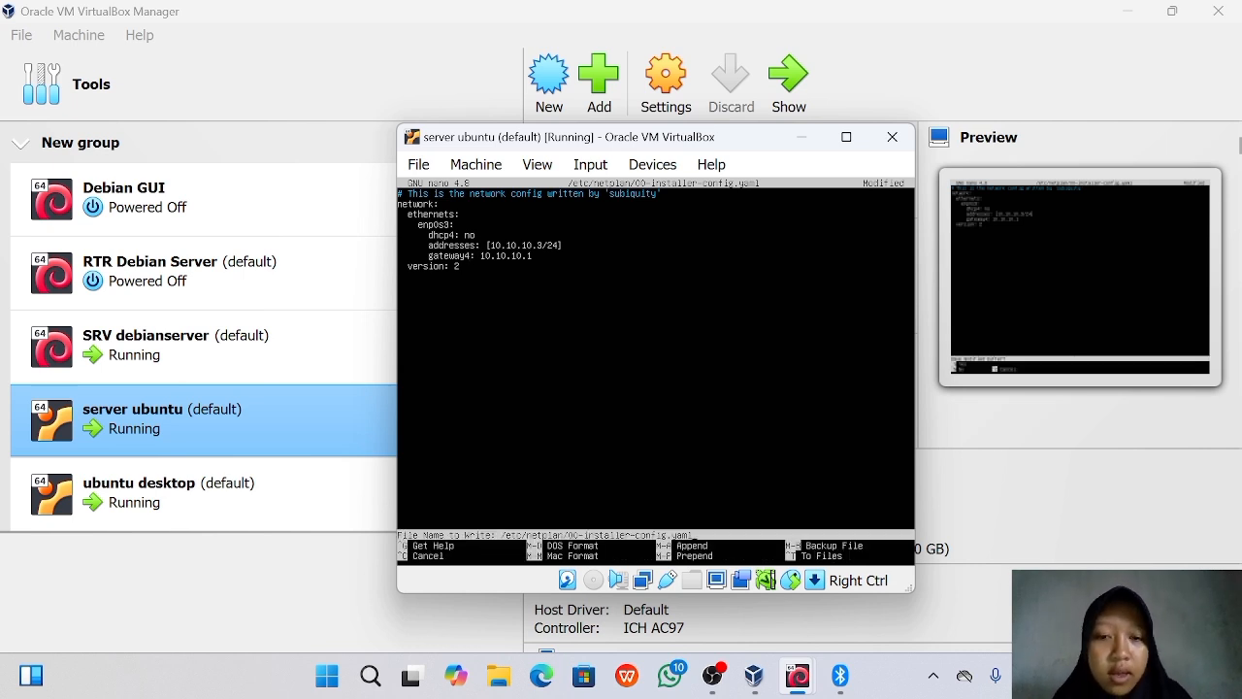
{"action": "key", "text": "Return"}
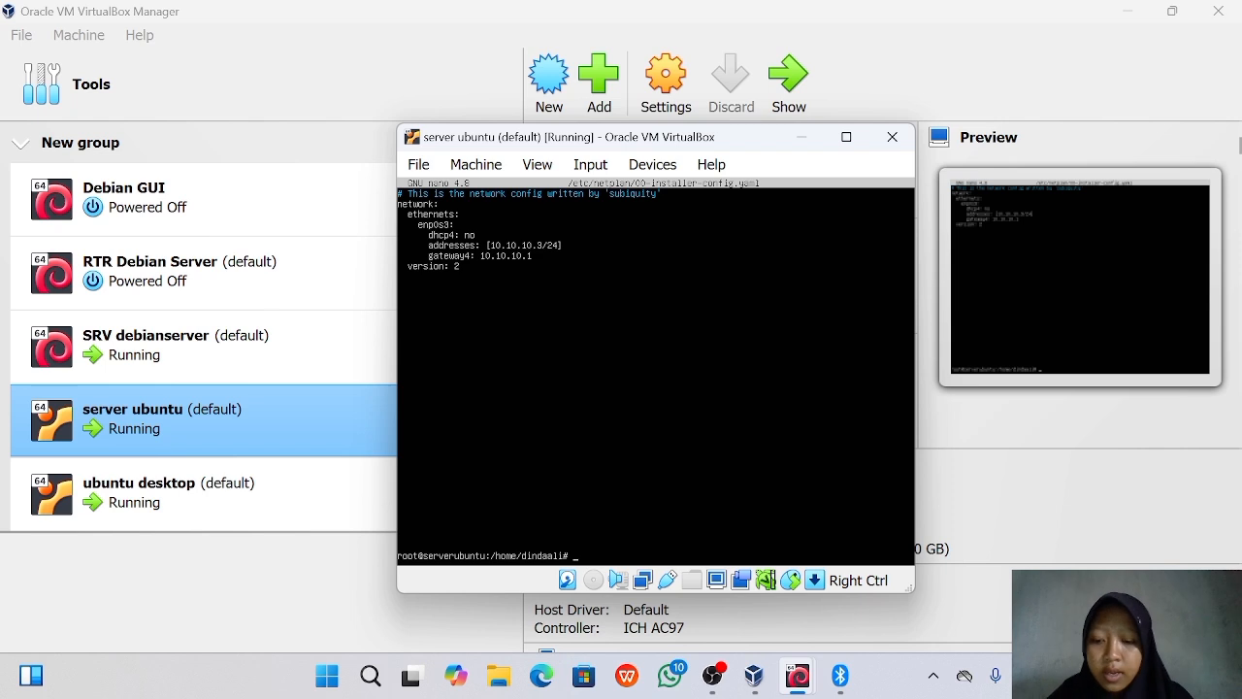
- Run sudo netplan apply and check with ip add that enp0s3 shows 10.10.10.3/24
{"action": "type", "text": "sudo"}
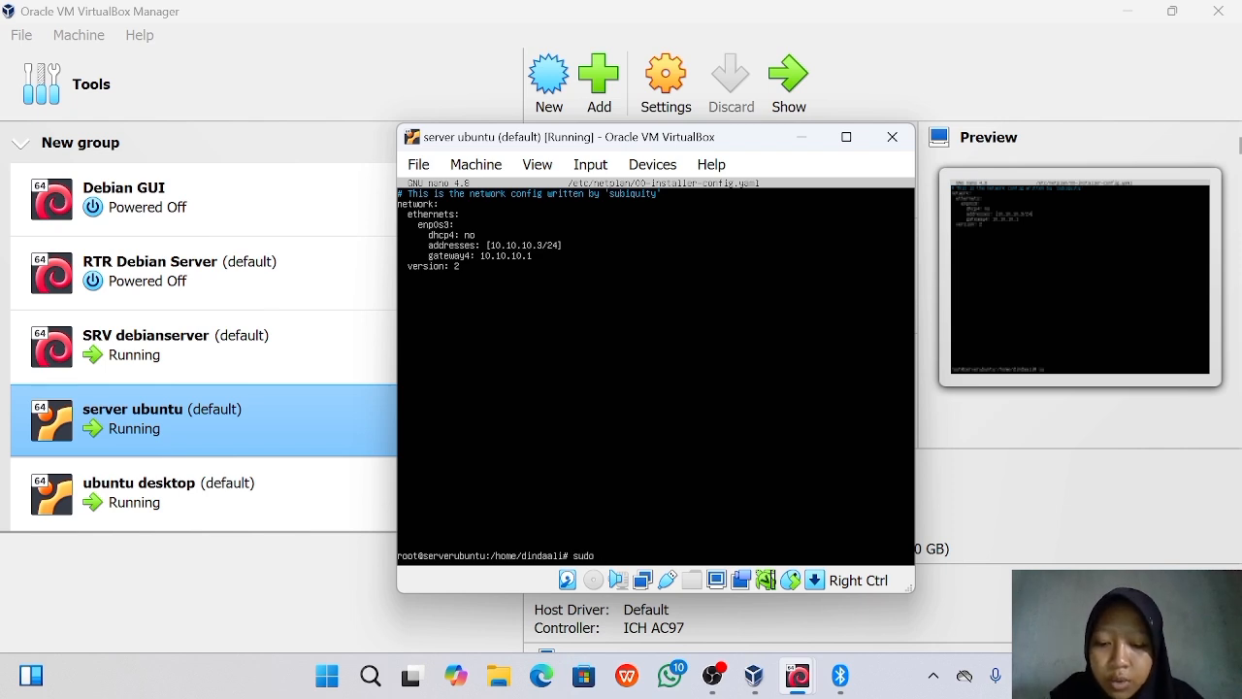
{"action": "type", "text": " netplan"}
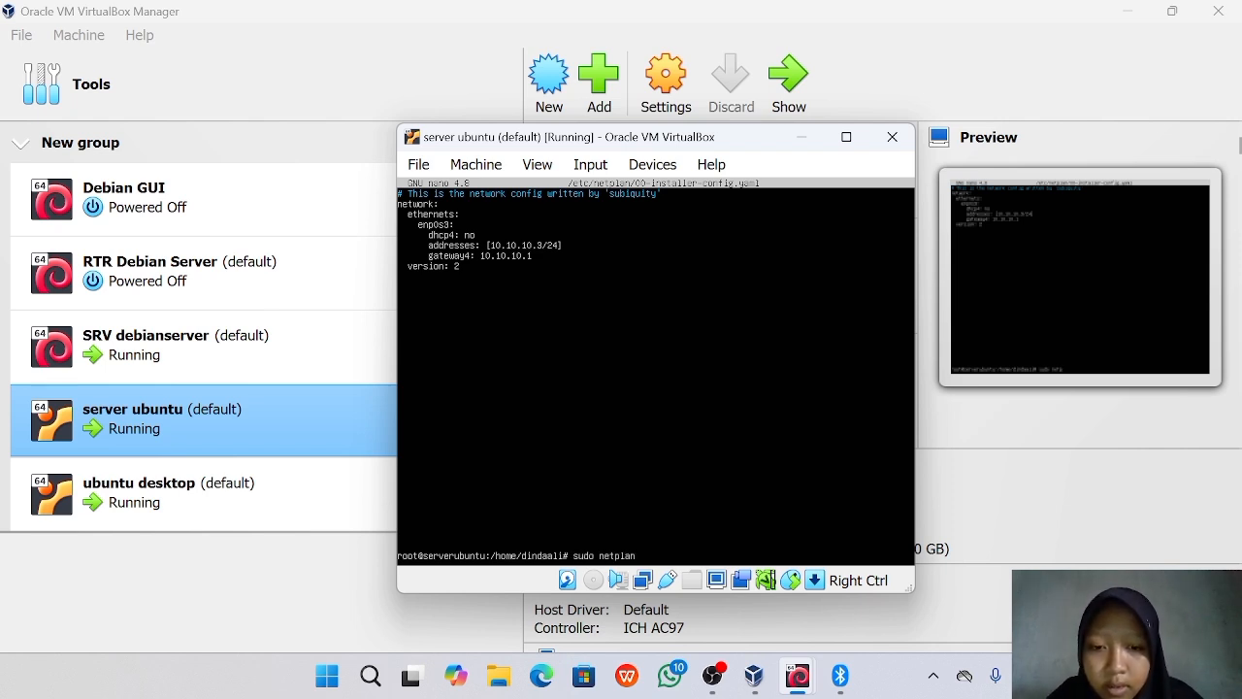
{"action": "type", "text": " apply"}
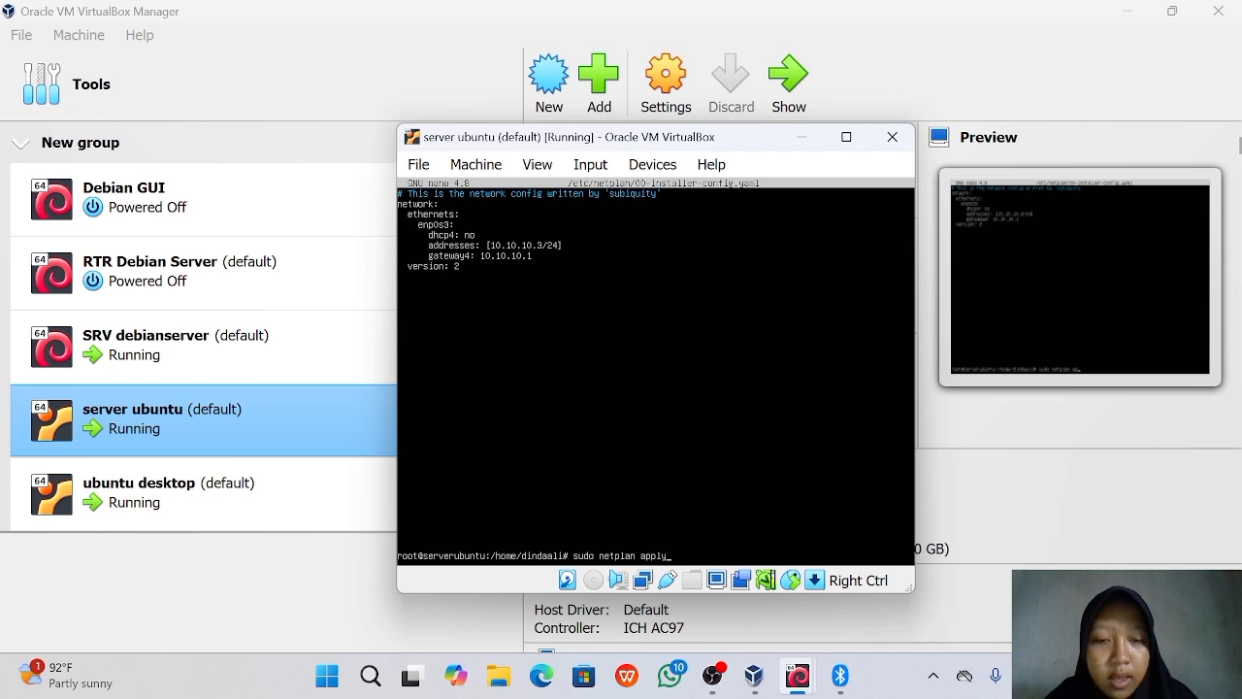
{"action": "key", "text": "Return"}
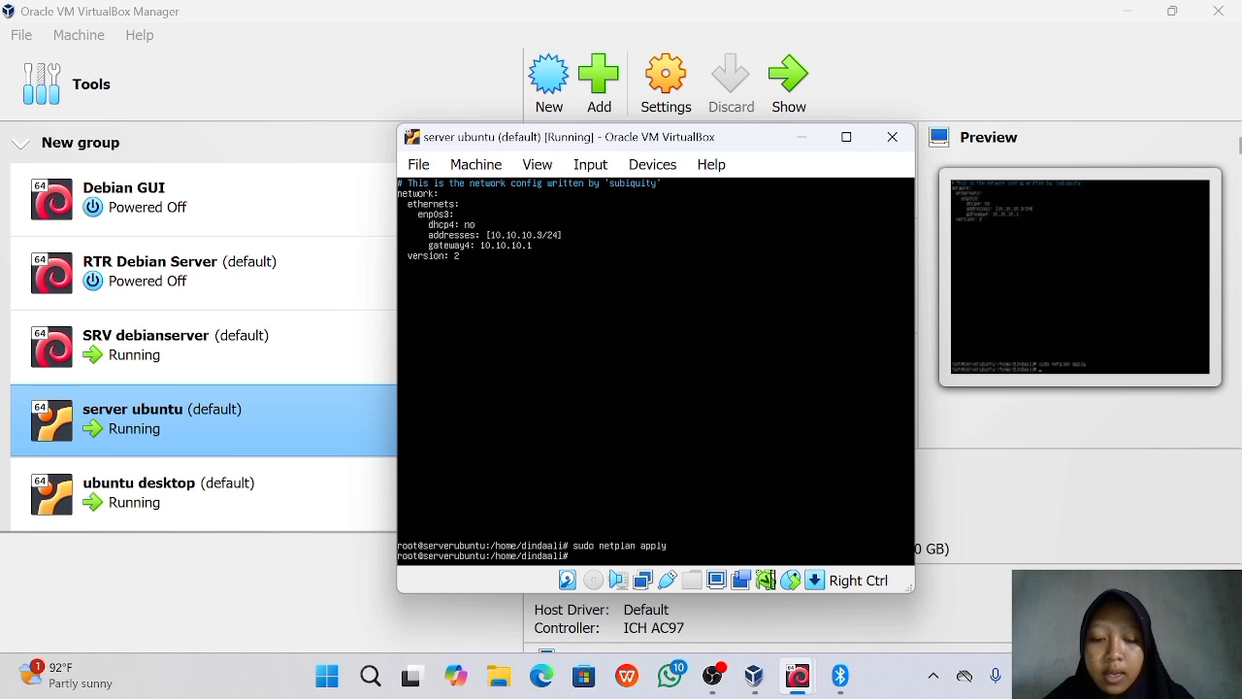
{"action": "type", "text": "ip add"}
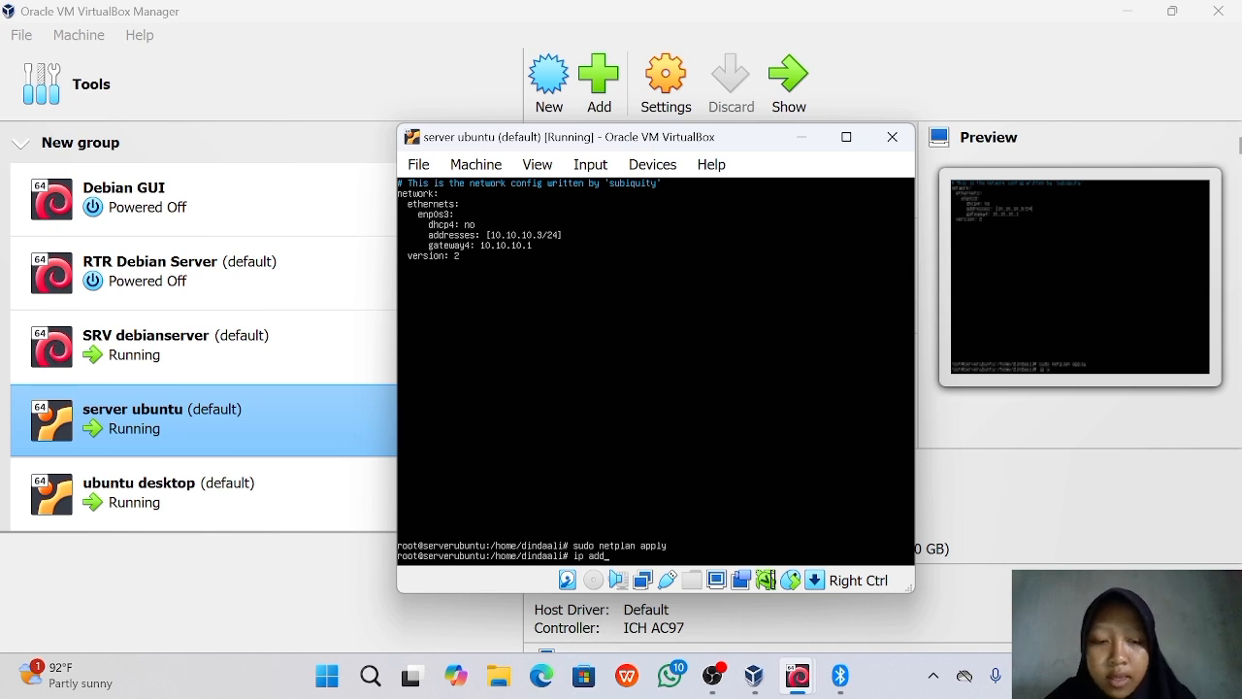
{"action": "key", "text": "Return"}
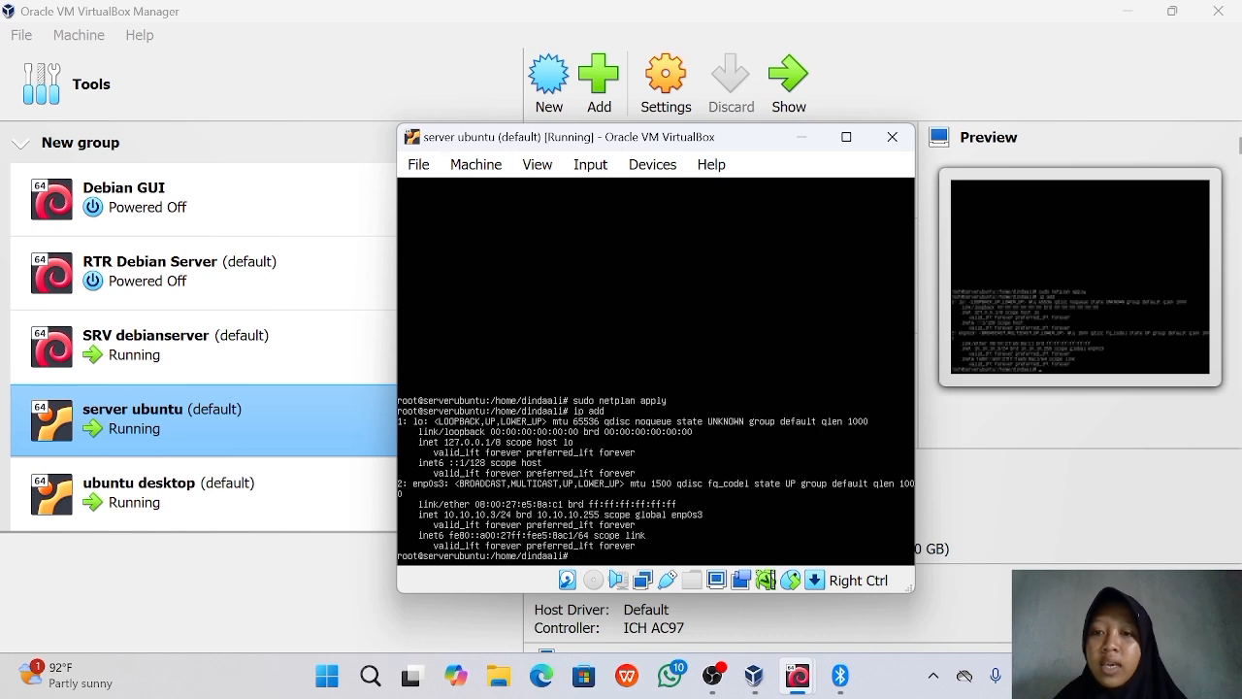
- Show the ubuntu desktop VM and reach its Wired connection settings via the system menu
{"action": "left_click", "coordinate": [158, 482]}
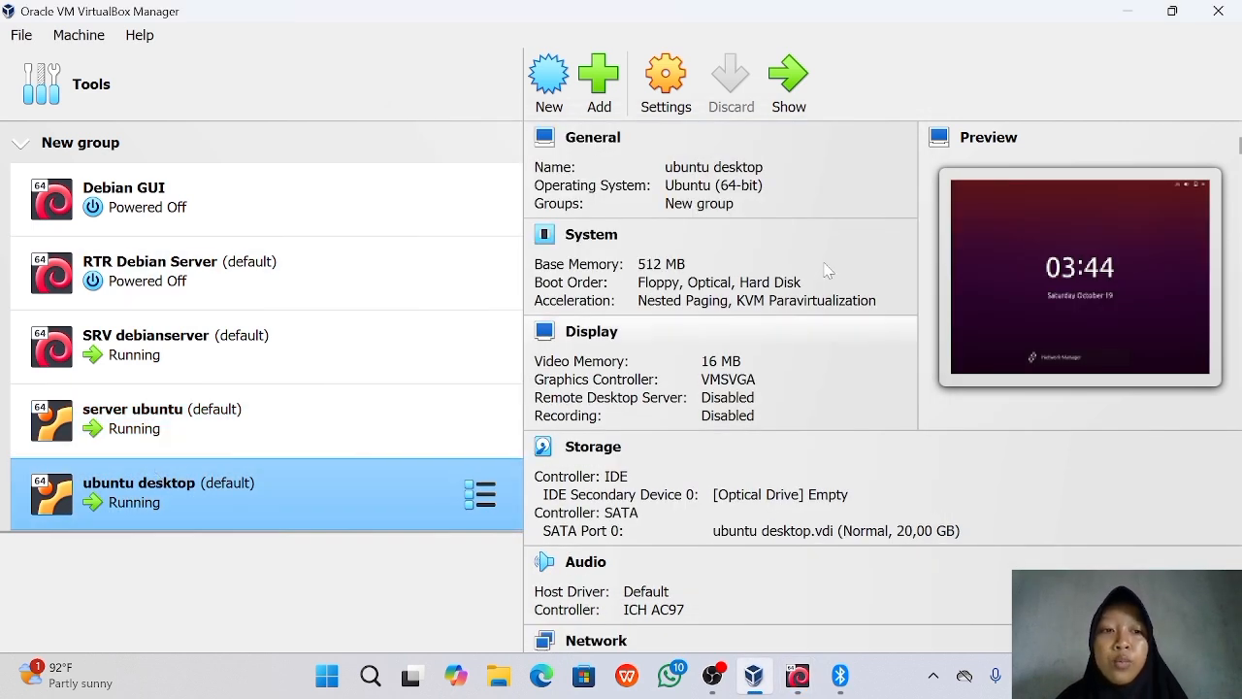
{"action": "left_click", "coordinate": [806, 86]}
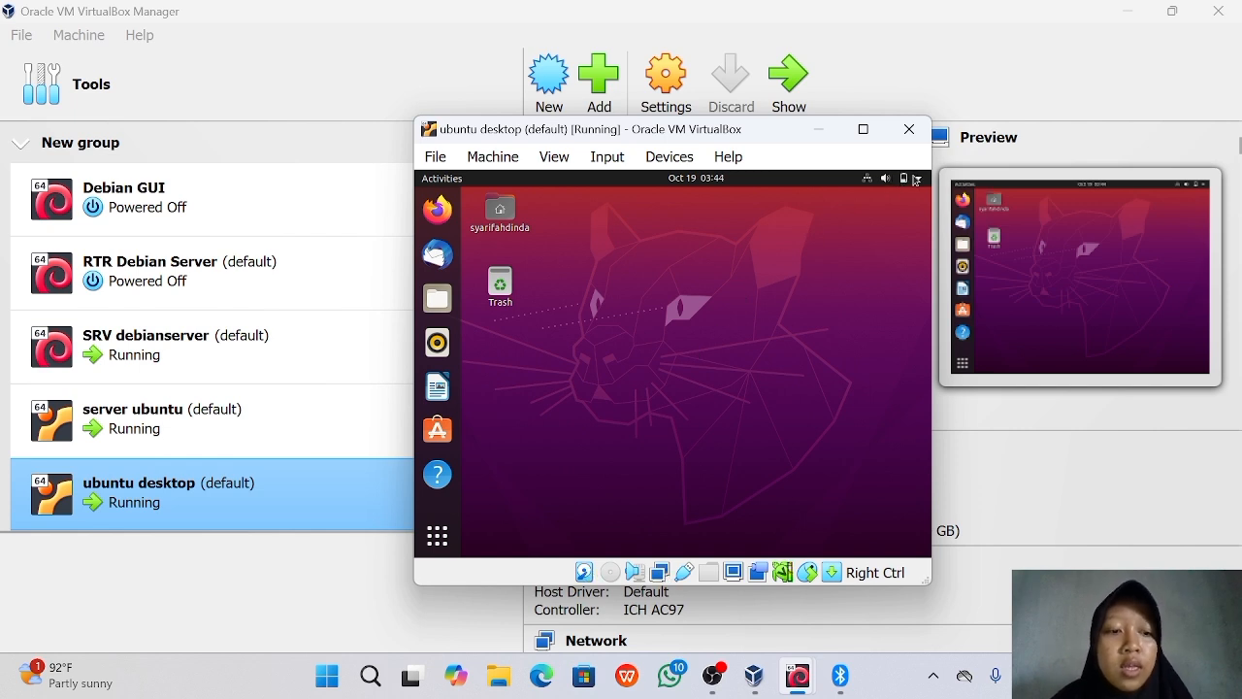
{"action": "left_click", "coordinate": [916, 180]}
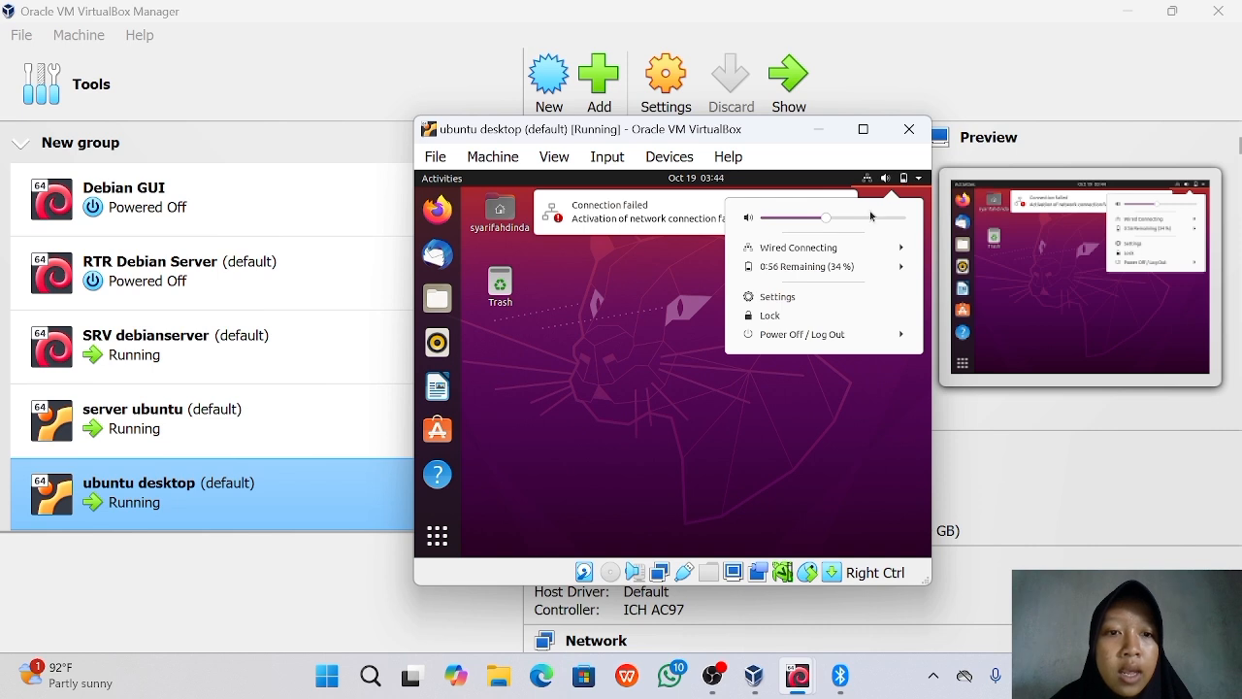
{"action": "left_click", "coordinate": [814, 253]}
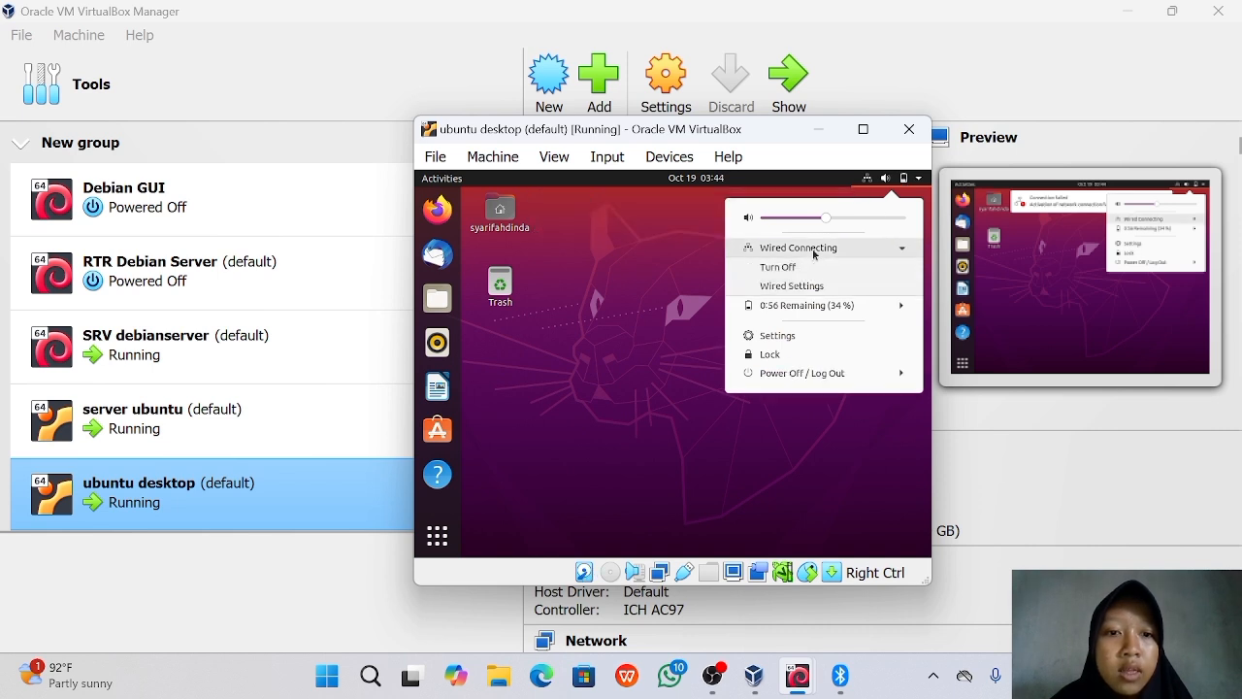
{"action": "left_click", "coordinate": [802, 287]}
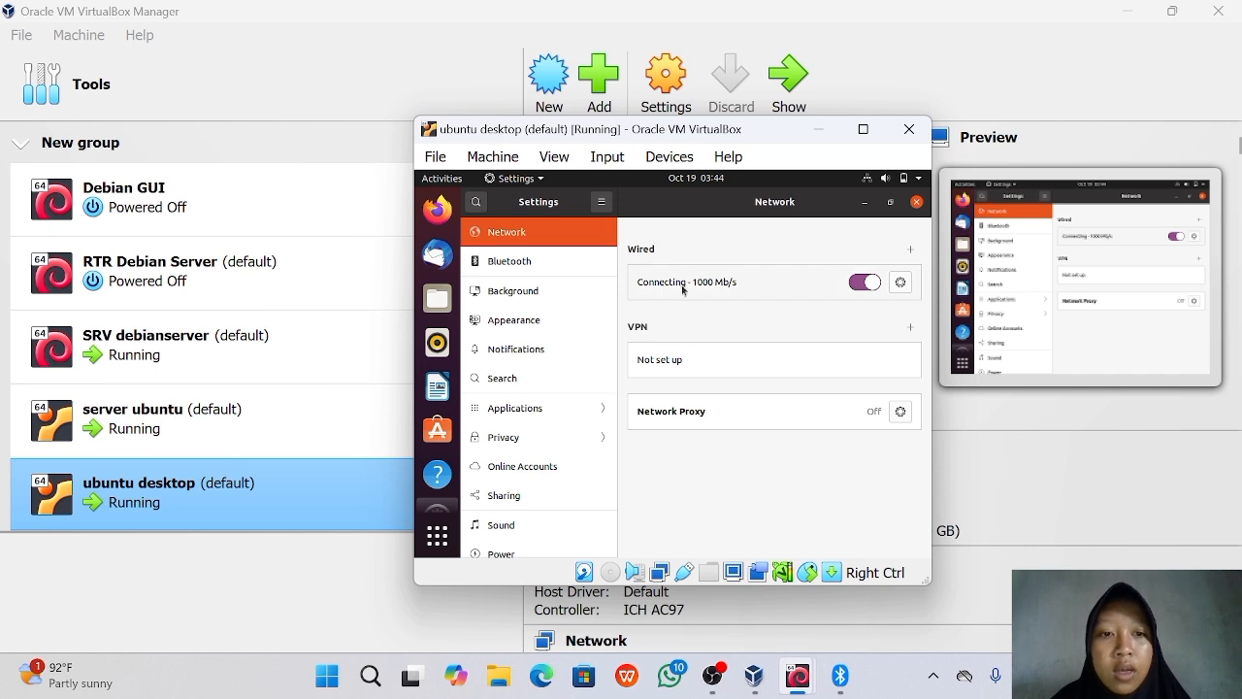
{"action": "left_click", "coordinate": [900, 282]}
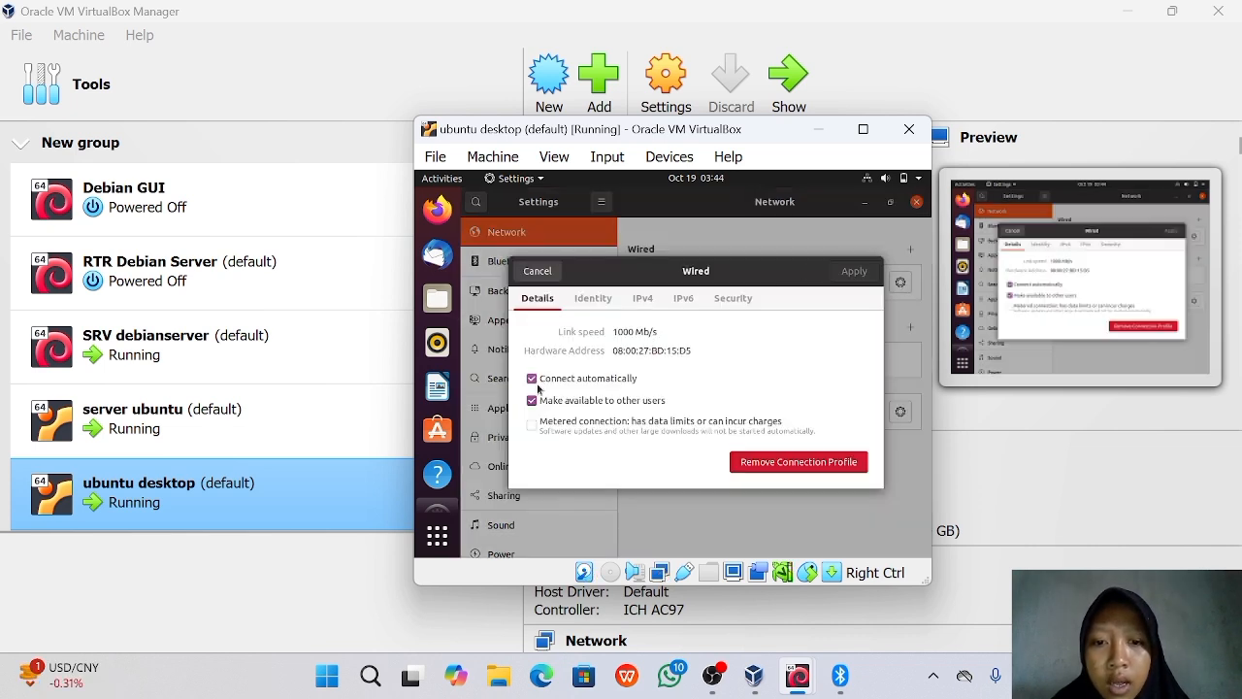
- Set IPv4 to Manual: 172.16.1.2, netmask 255.255.255.0, gateway 172.16.1.1; apply and switch Wired off
{"action": "left_click", "coordinate": [649, 300]}
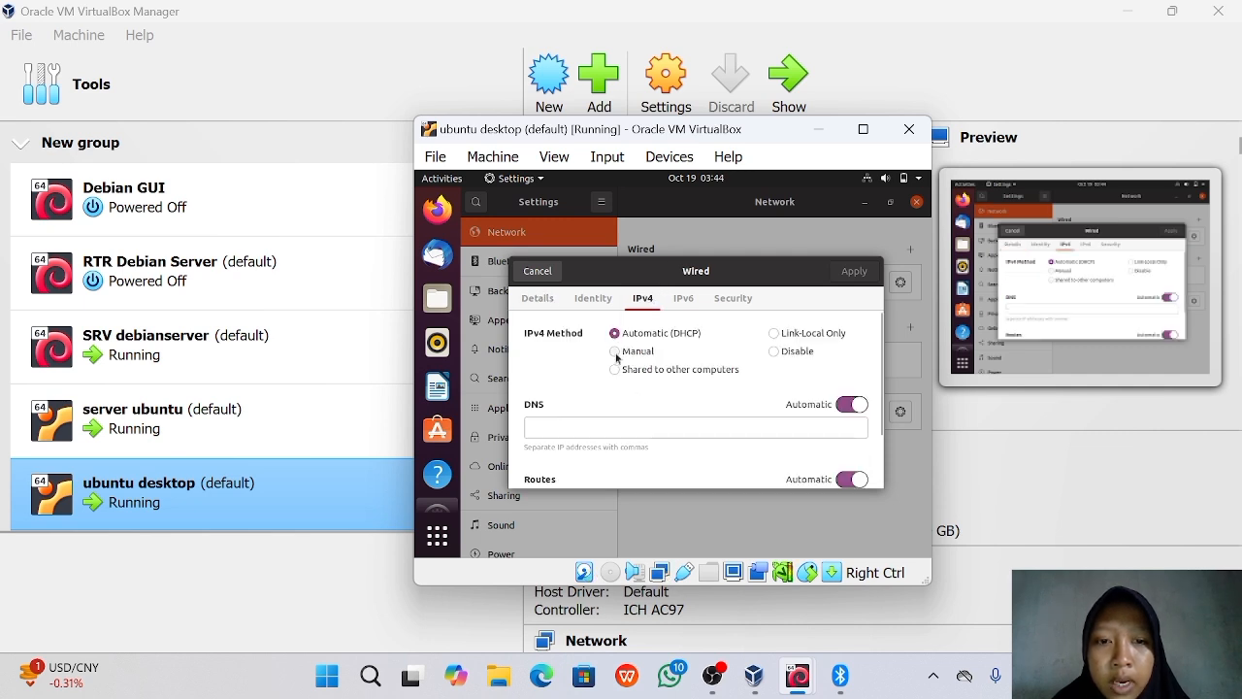
{"action": "left_click", "coordinate": [615, 354]}
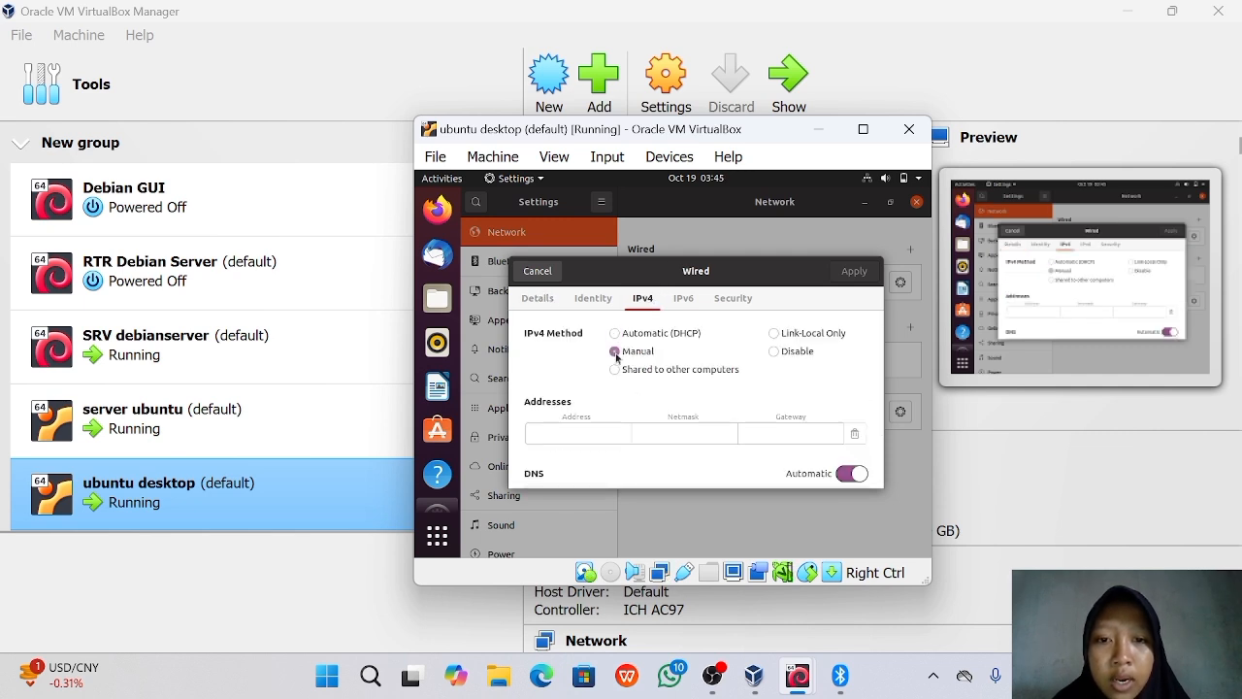
{"action": "left_click", "coordinate": [586, 434]}
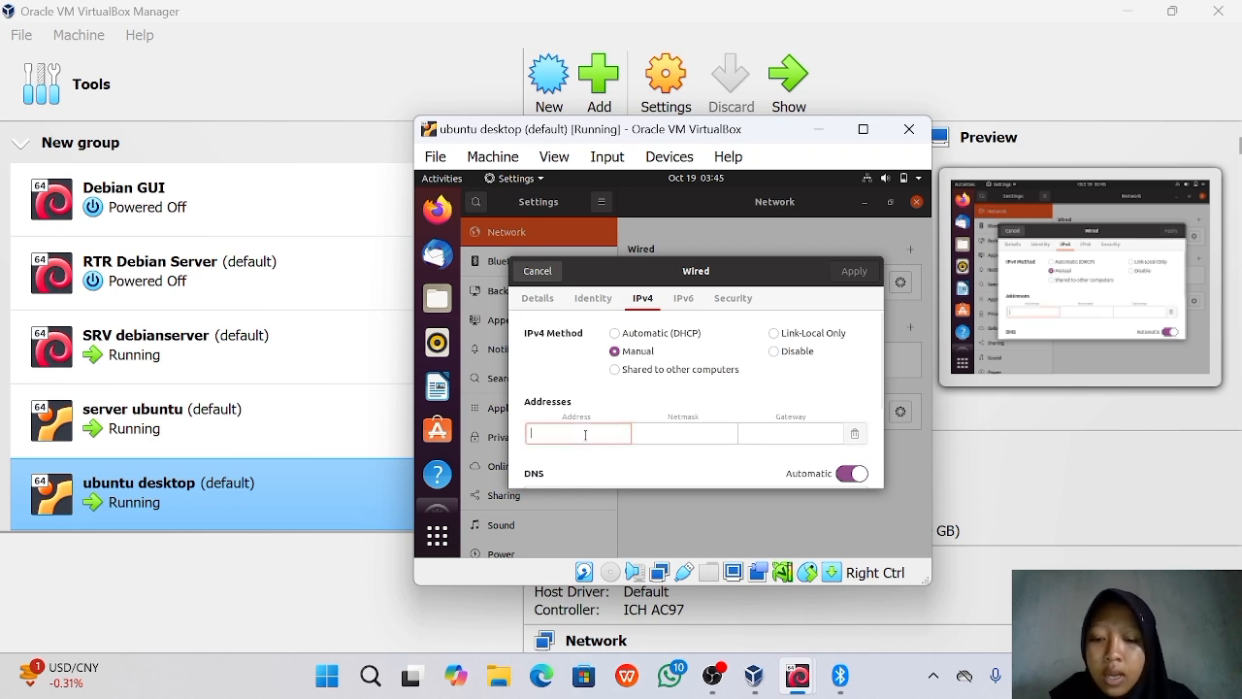
{"action": "type", "text": "17"}
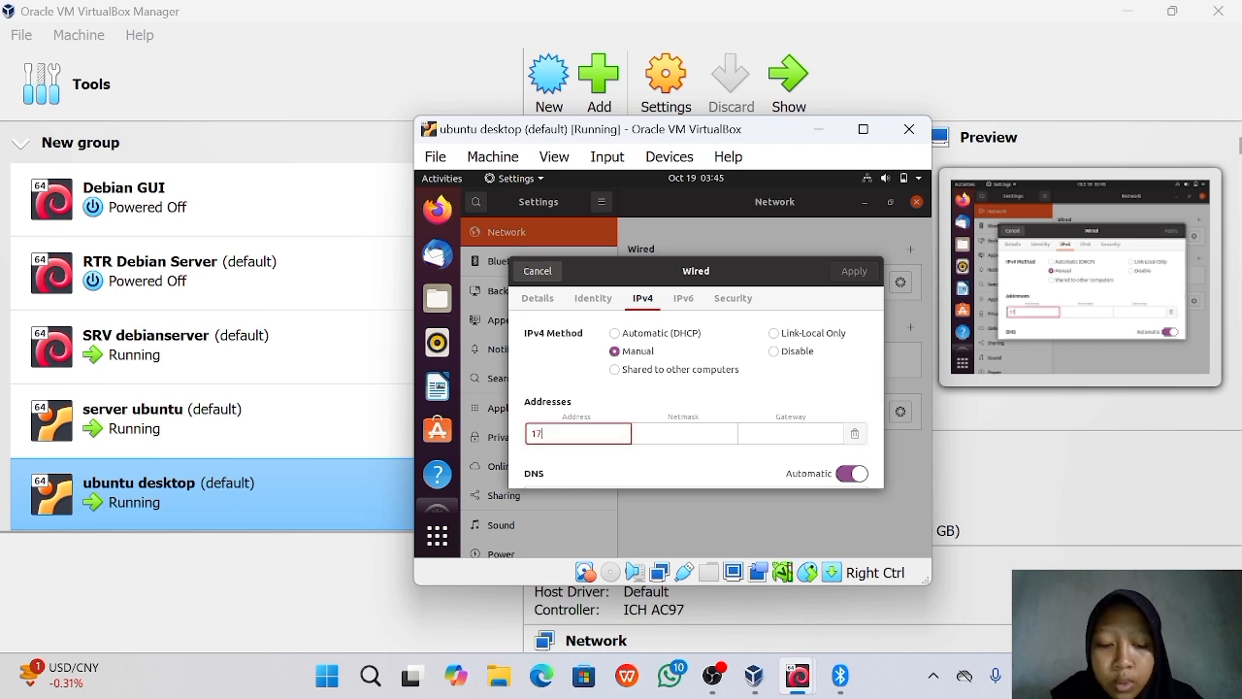
{"action": "type", "text": "2.16"}
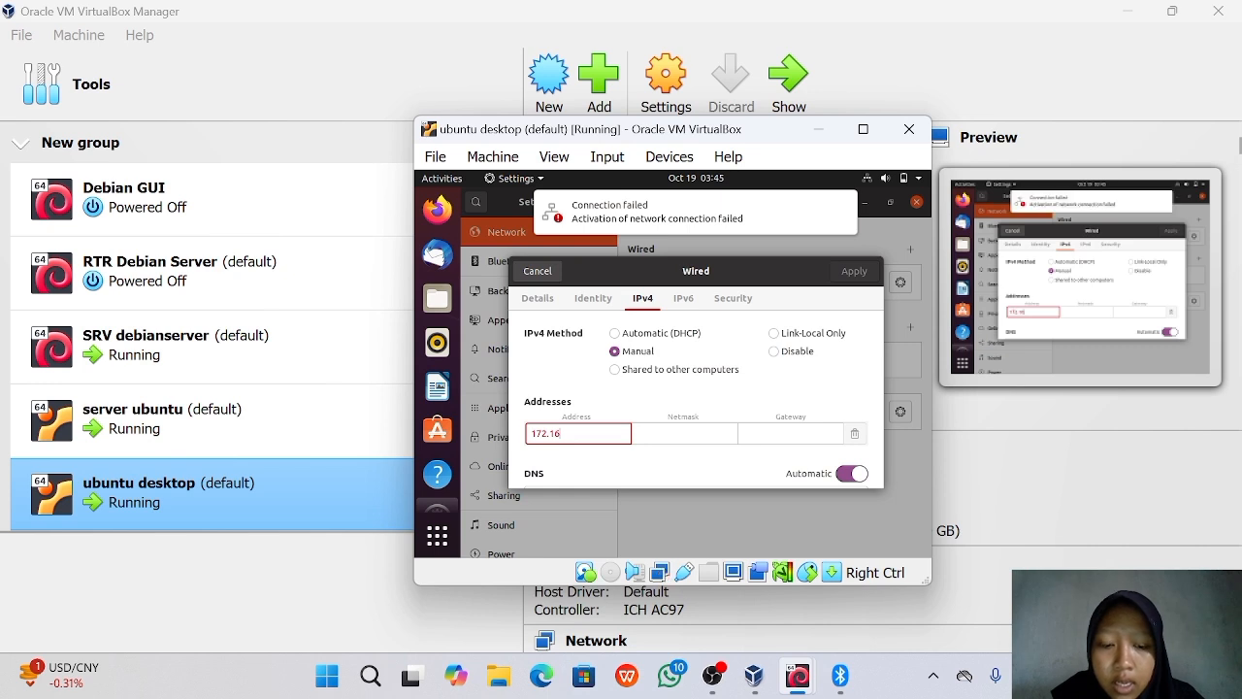
{"action": "type", "text": ".1.2"}
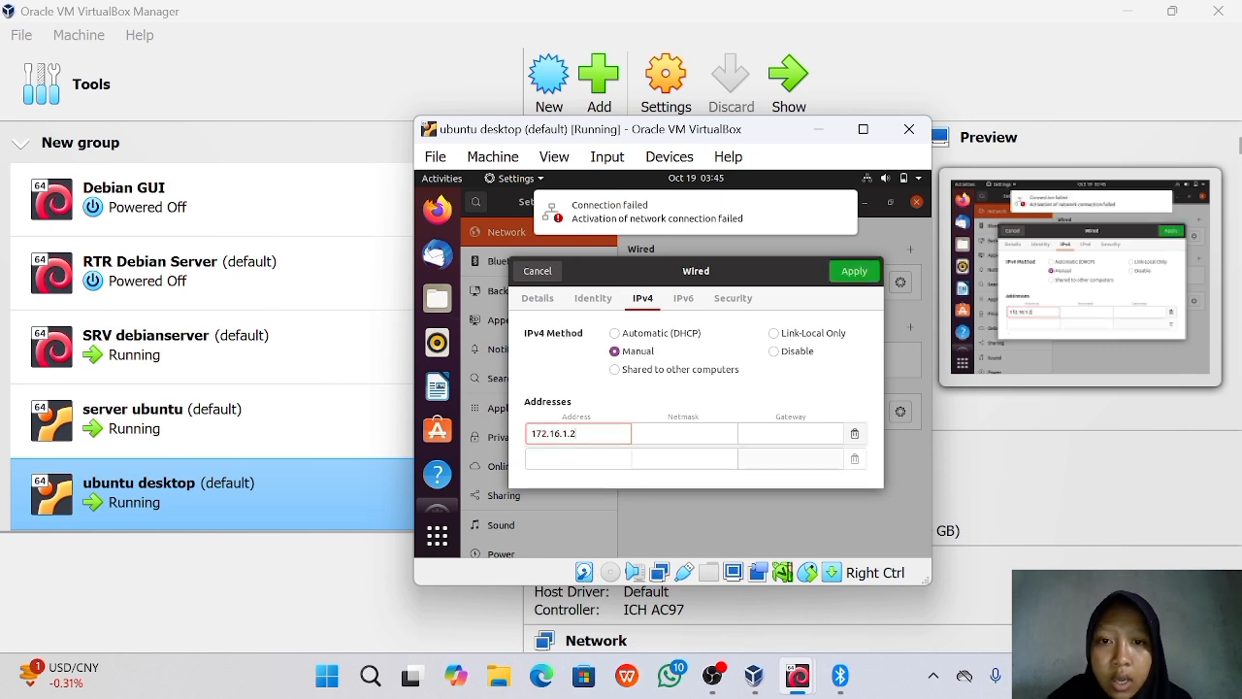
{"action": "left_click", "coordinate": [673, 436]}
{"action": "type", "text": "255."}
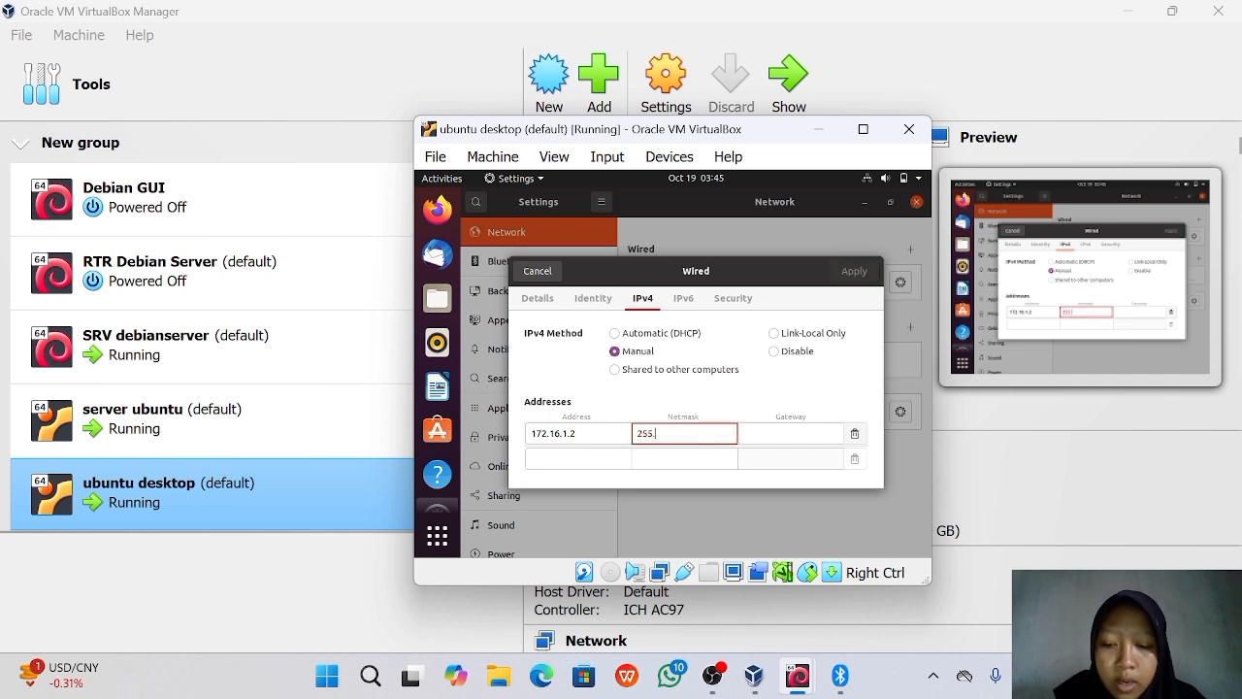
{"action": "type", "text": "255.255.0"}
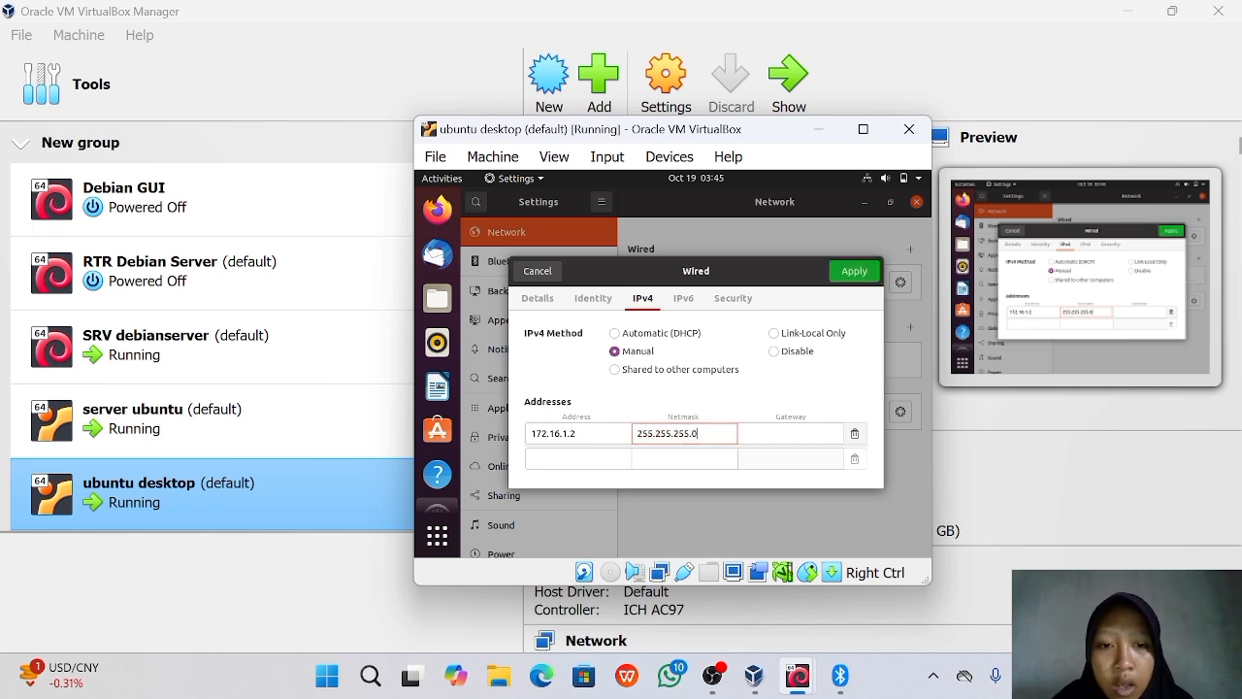
{"action": "left_click", "coordinate": [758, 434]}
{"action": "type", "text": "1"}
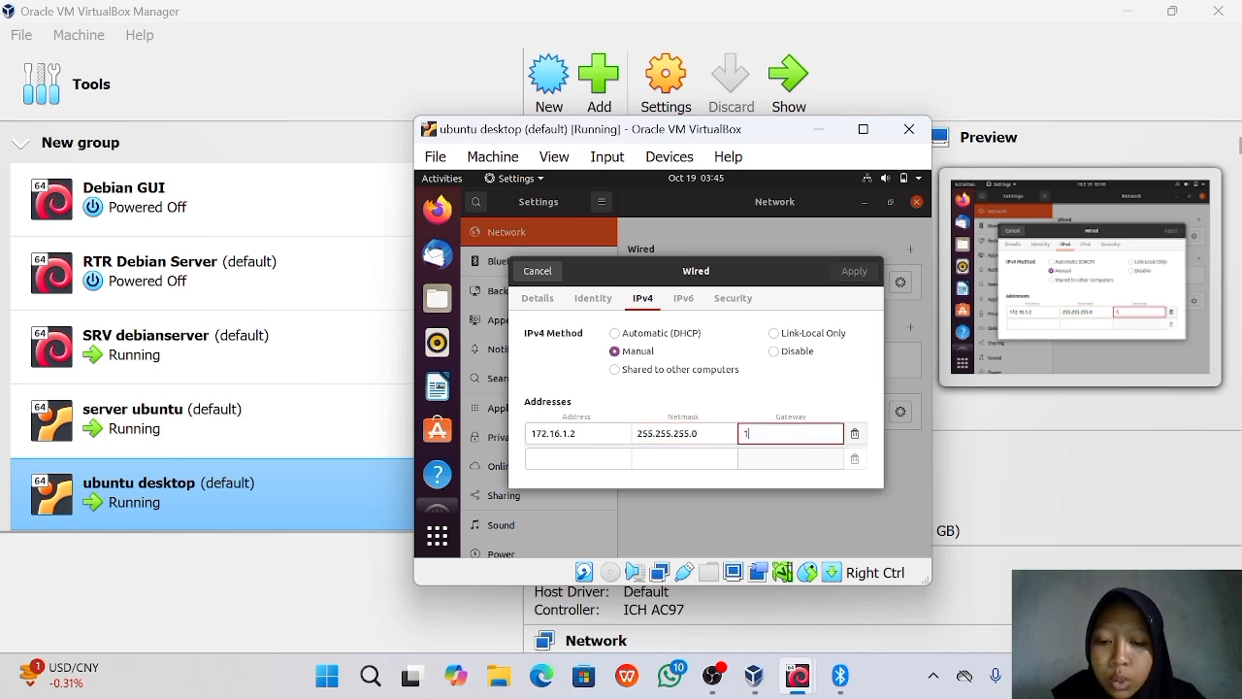
{"action": "type", "text": "72.16.1.1"}
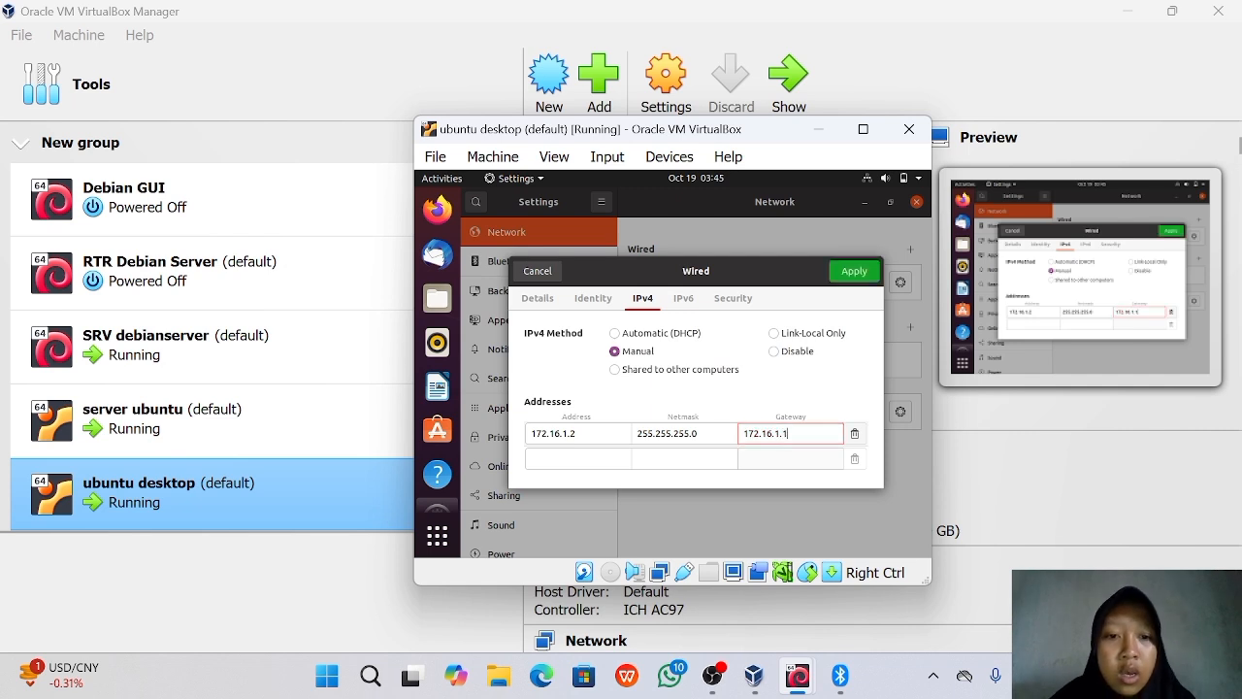
{"action": "left_click", "coordinate": [863, 272]}
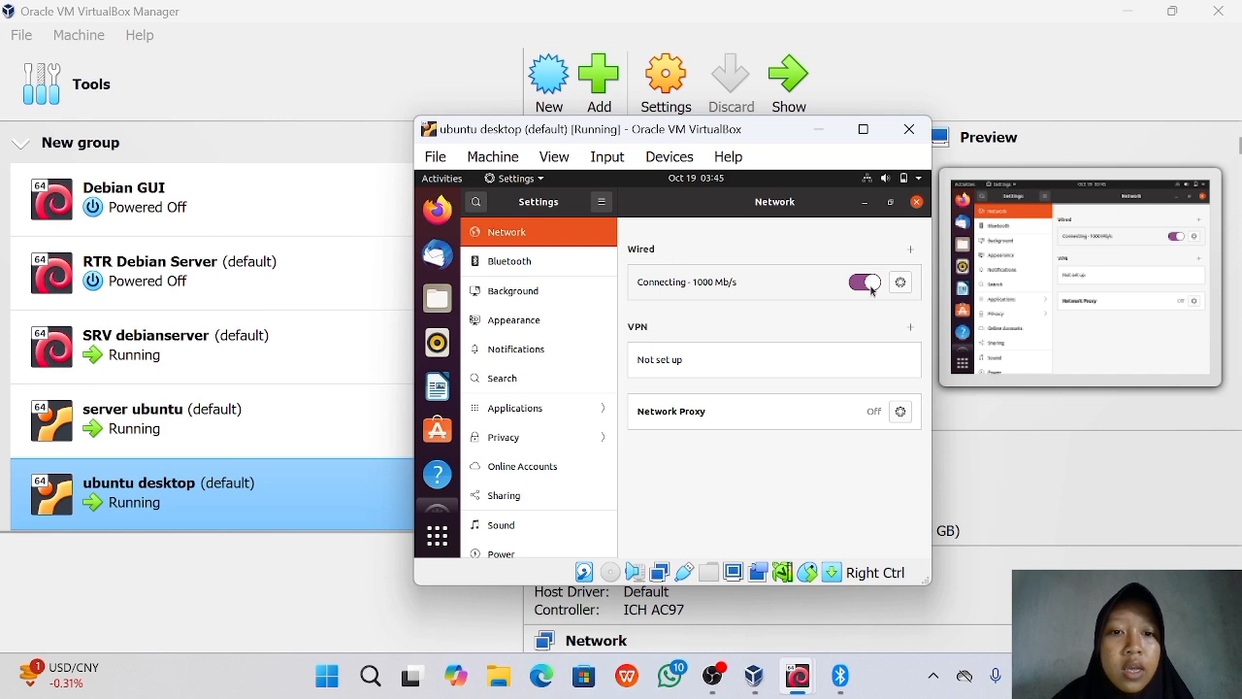
{"action": "left_click", "coordinate": [865, 287]}
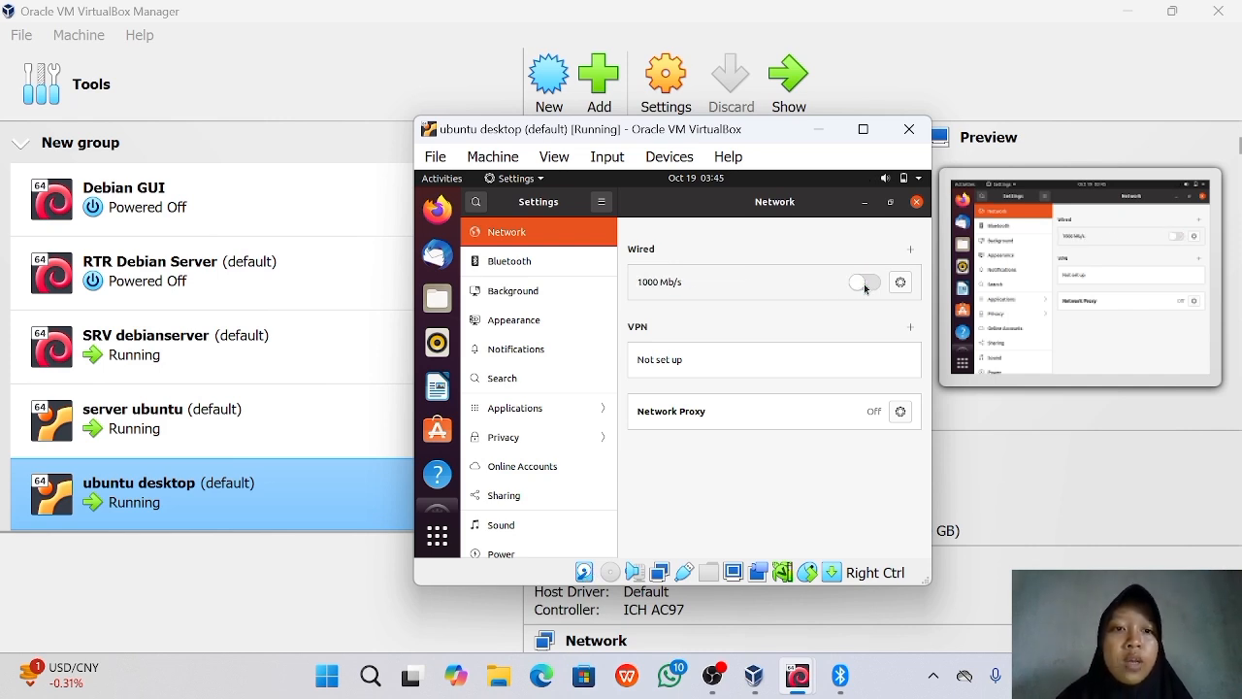
- Turn the Wired connection back on and launch Terminal from the Activities search
{"action": "left_click", "coordinate": [864, 284]}
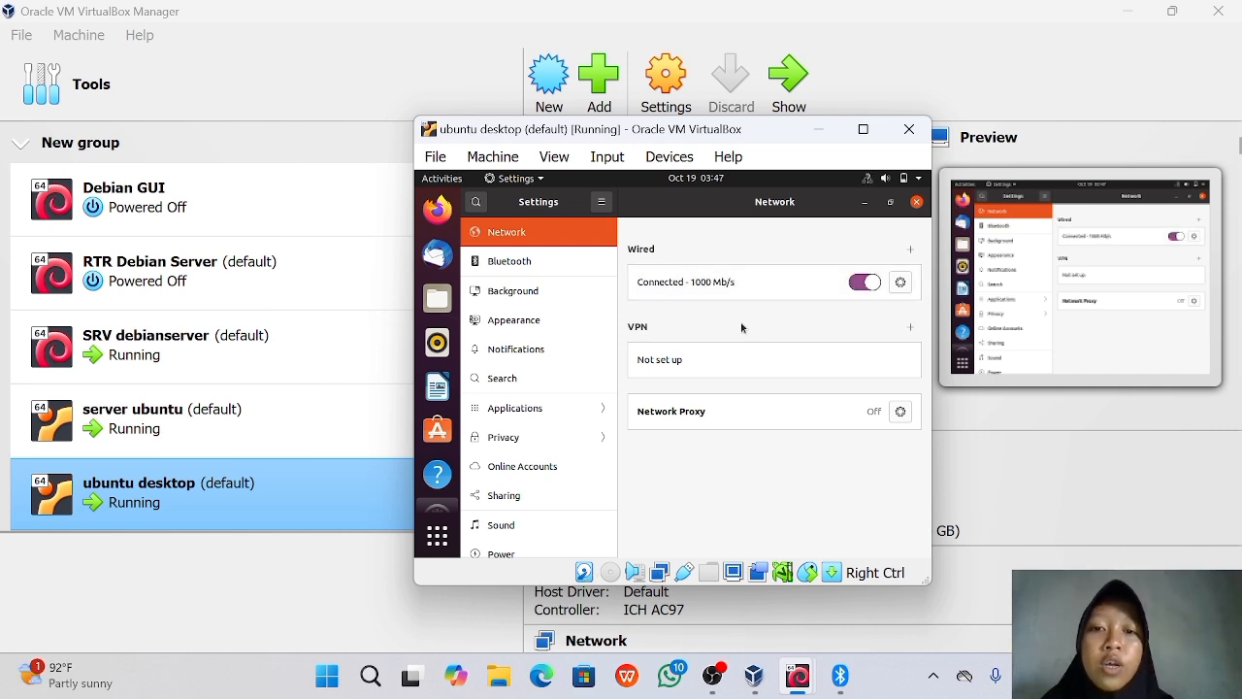
{"action": "left_click", "coordinate": [449, 181]}
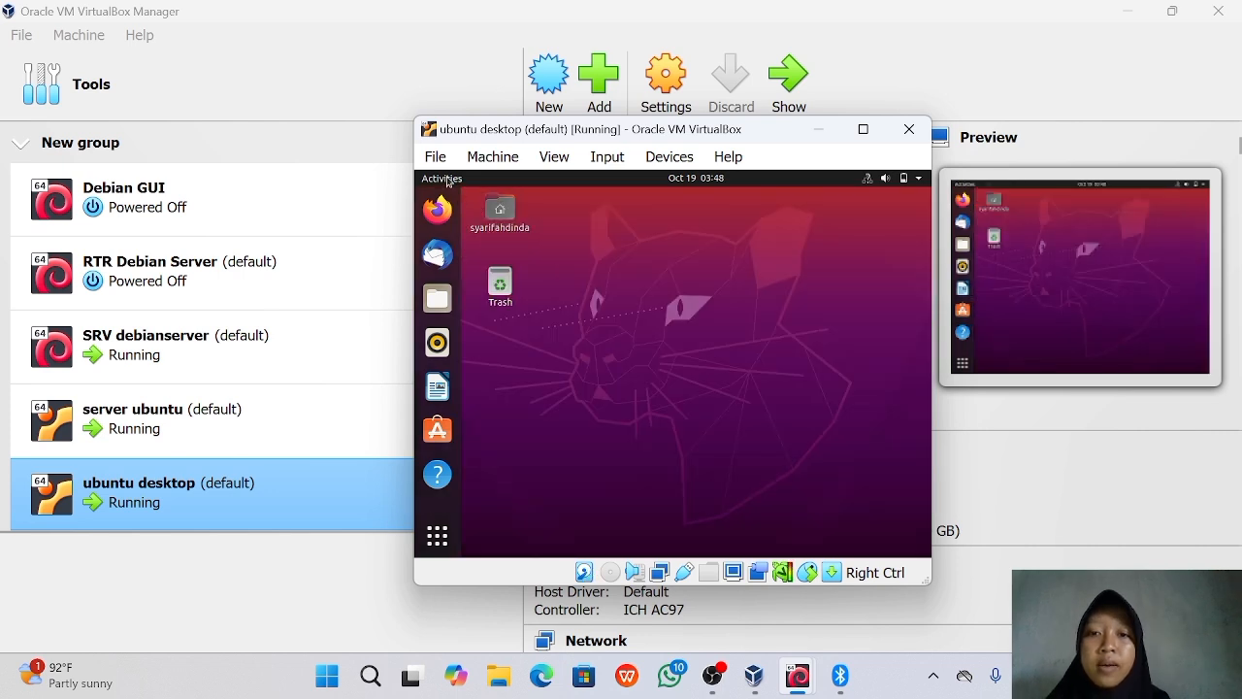
{"action": "left_click", "coordinate": [447, 180]}
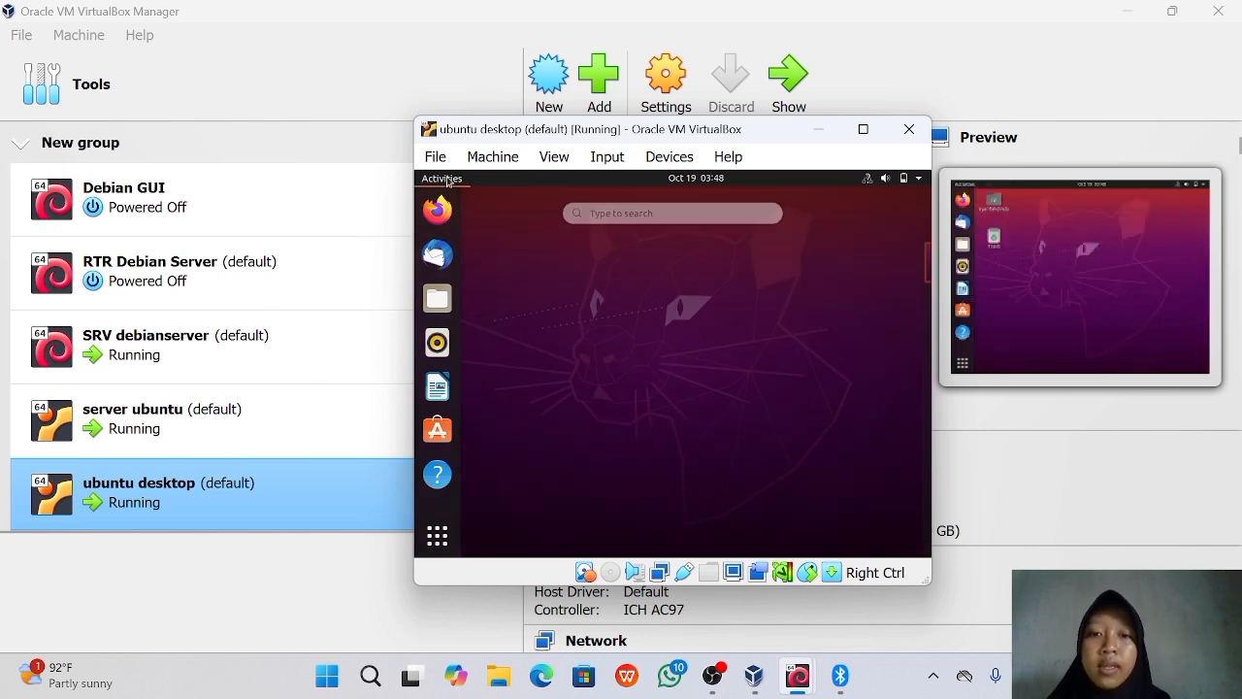
{"action": "left_click", "coordinate": [606, 212]}
{"action": "type", "text": "t"}
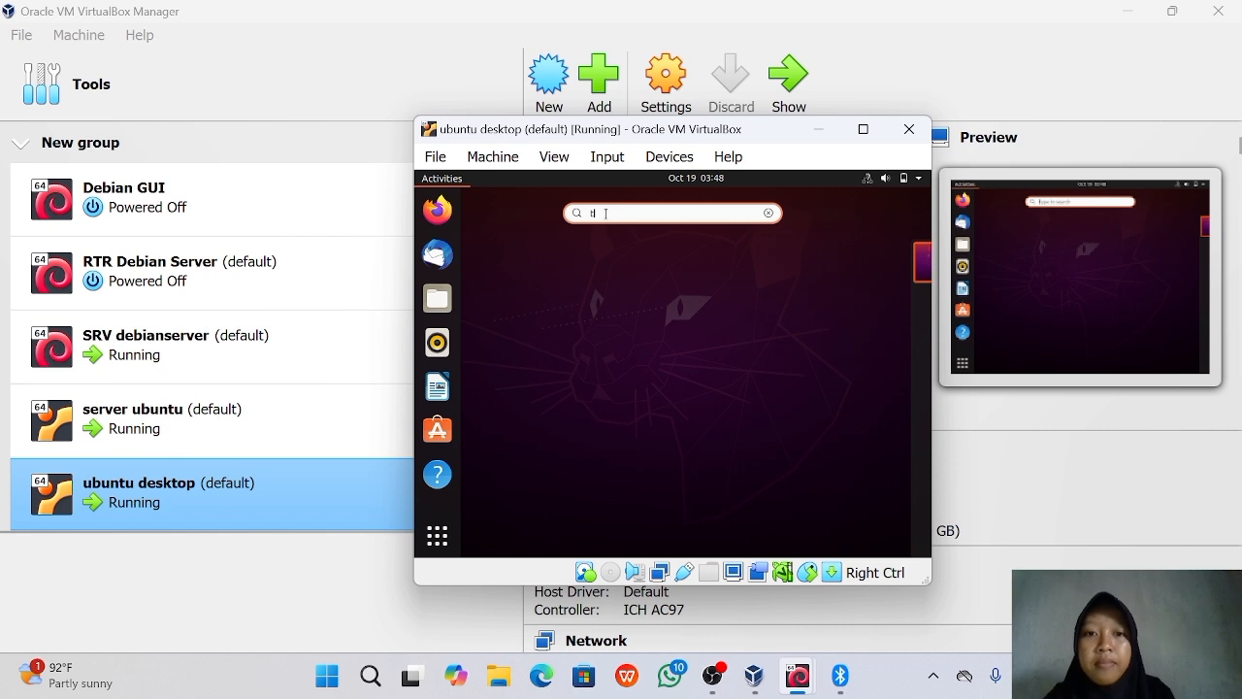
{"action": "type", "text": "er"}
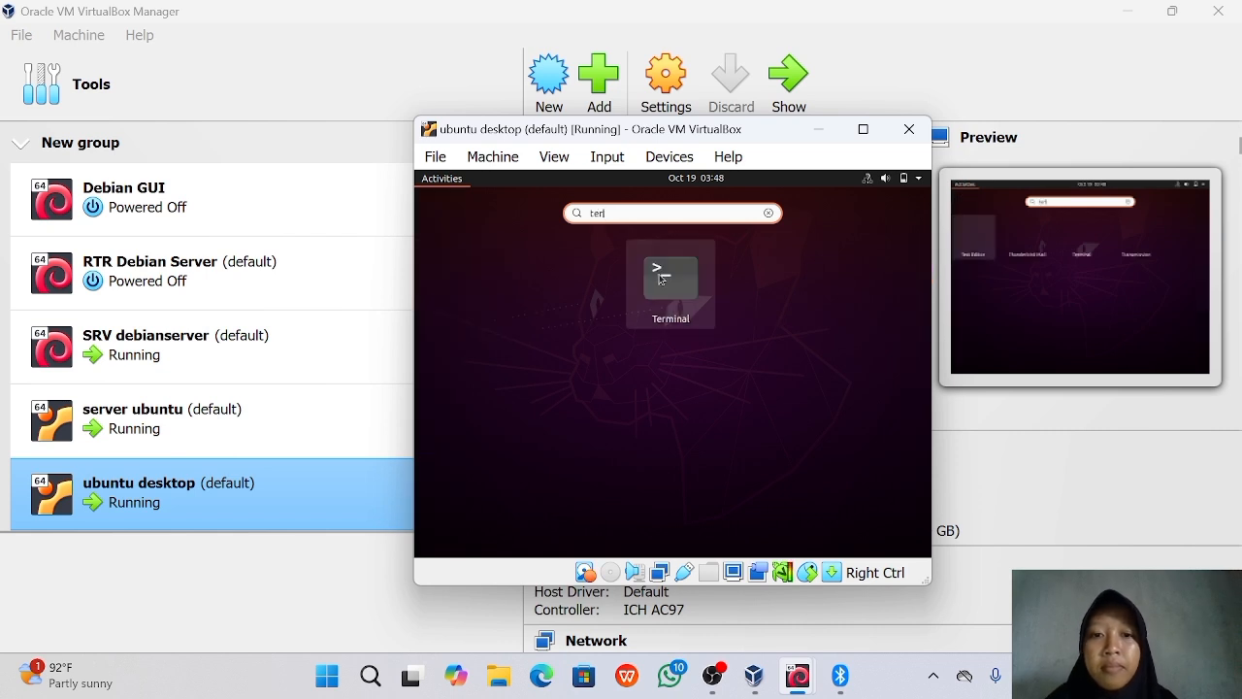
{"action": "left_click", "coordinate": [661, 278]}
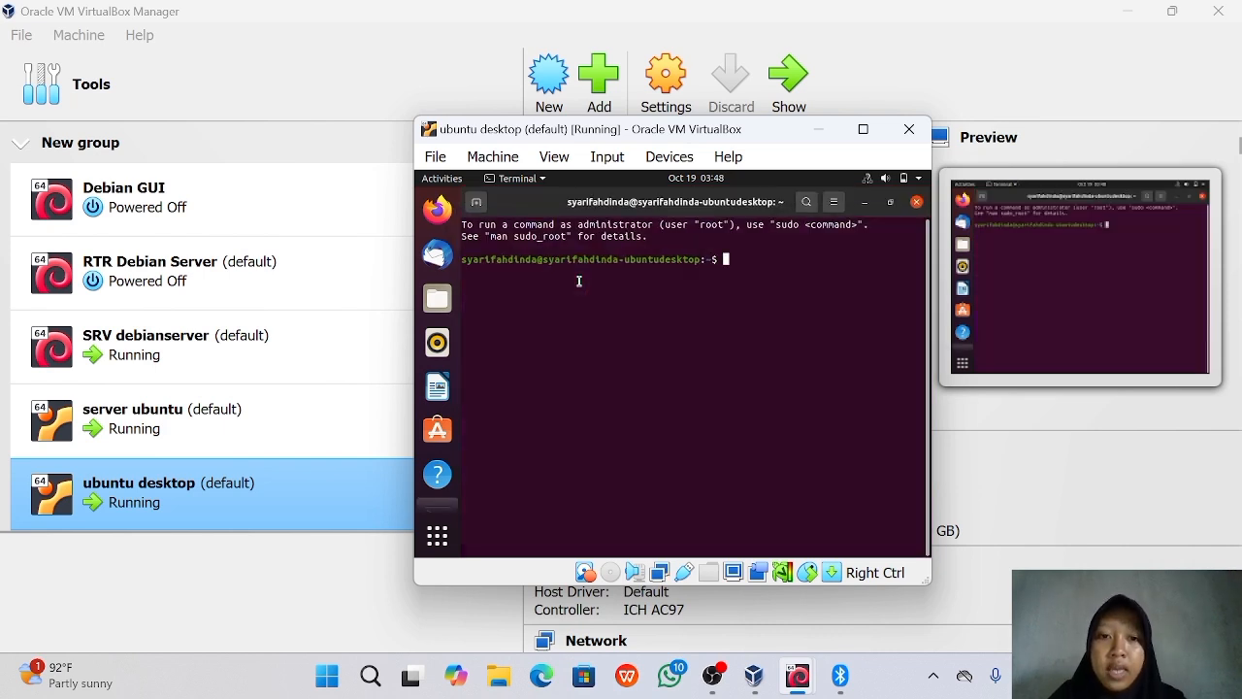
- Ping 172.16.1.2 and stop after three replies with 0% packet loss
{"action": "type", "text": "ping"}
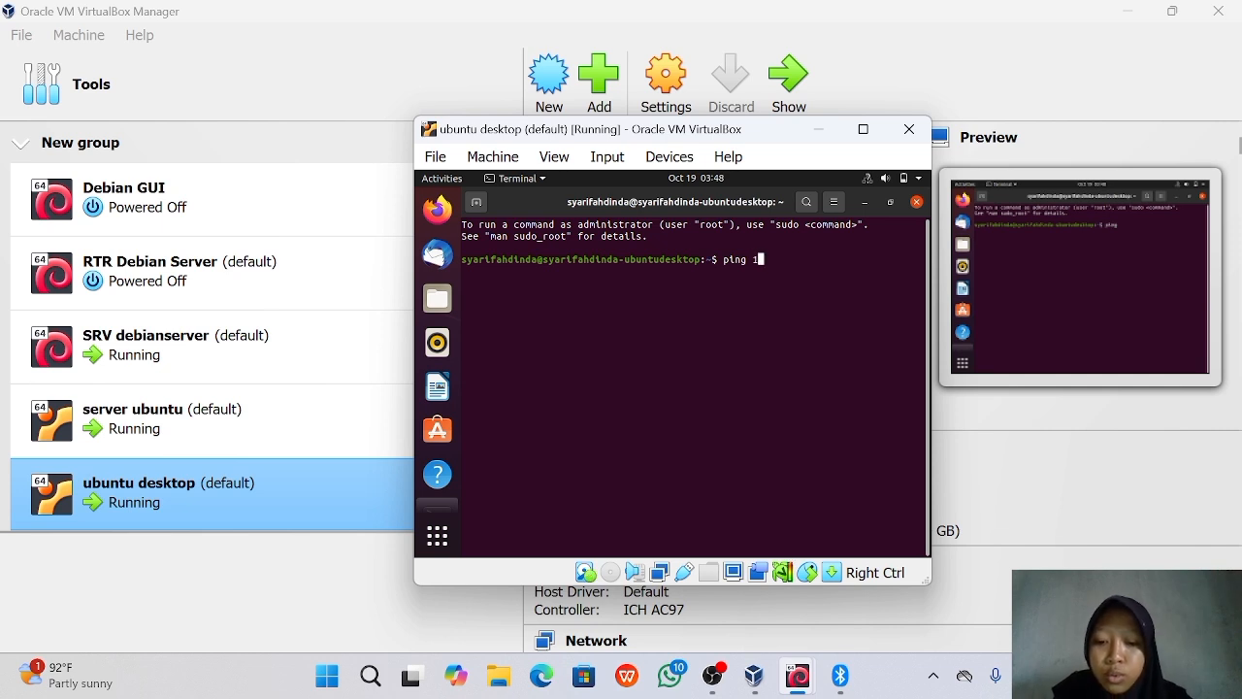
{"action": "type", "text": " 172.1"}
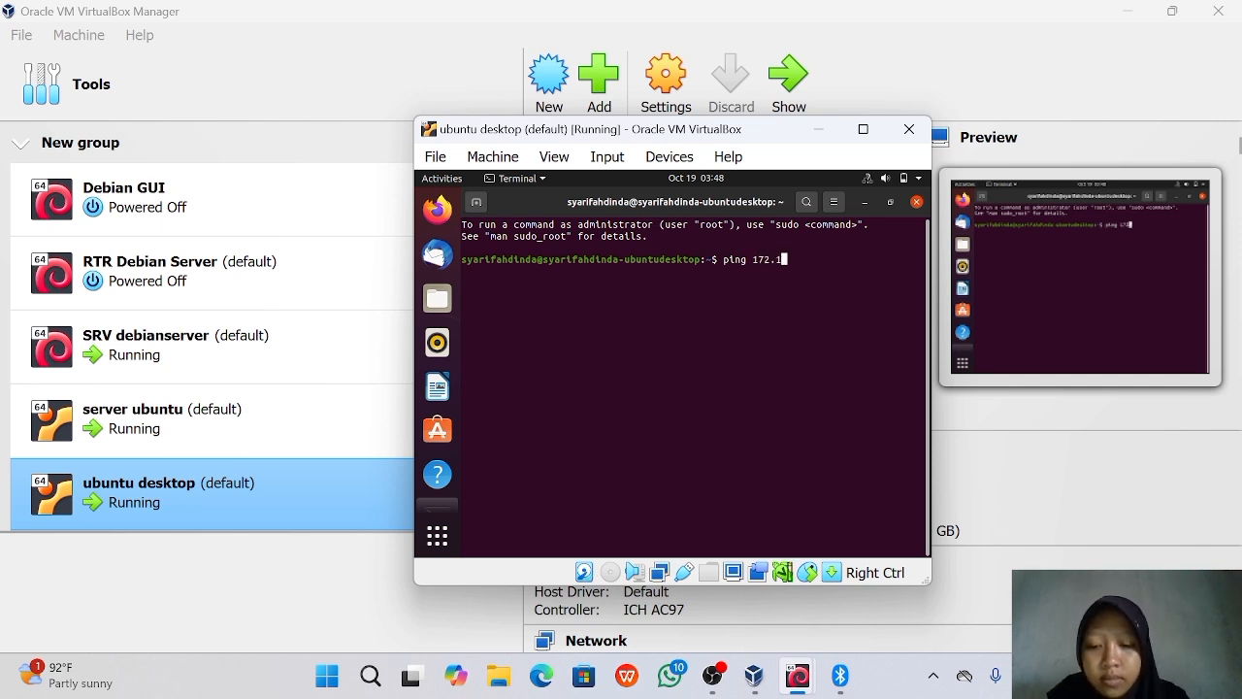
{"action": "type", "text": "6.1.2"}
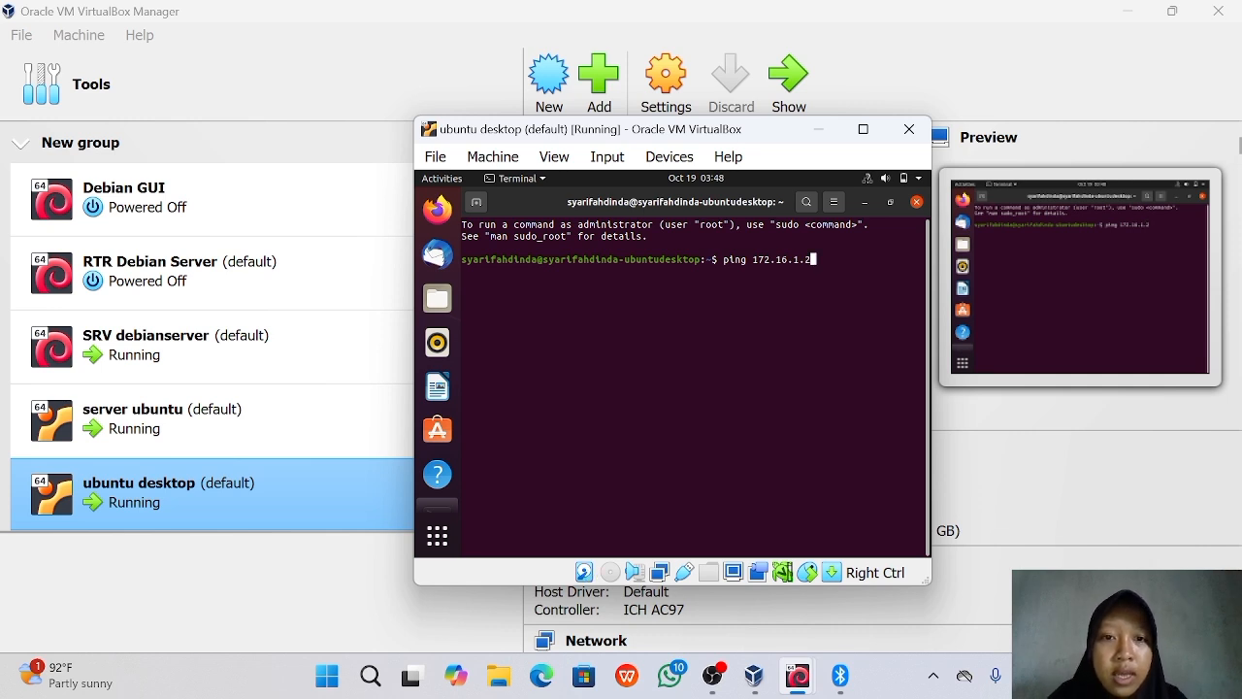
{"action": "key", "text": "Return"}
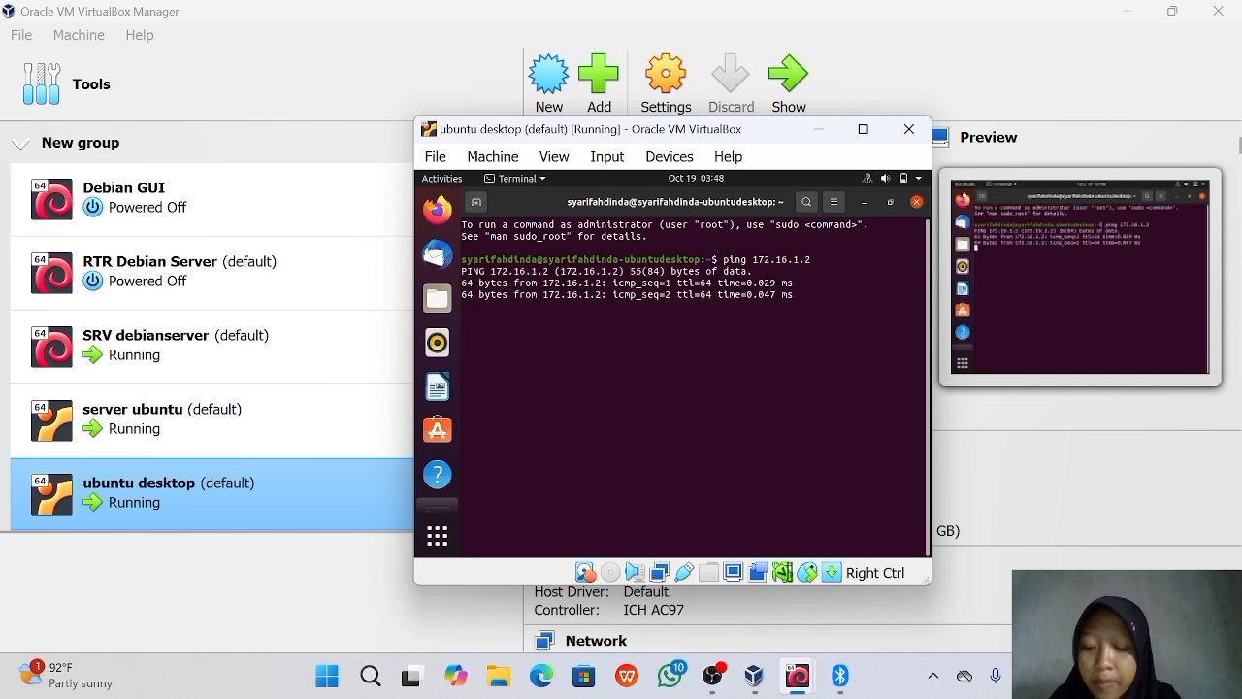
{"action": "key", "text": "ctrl+c"}
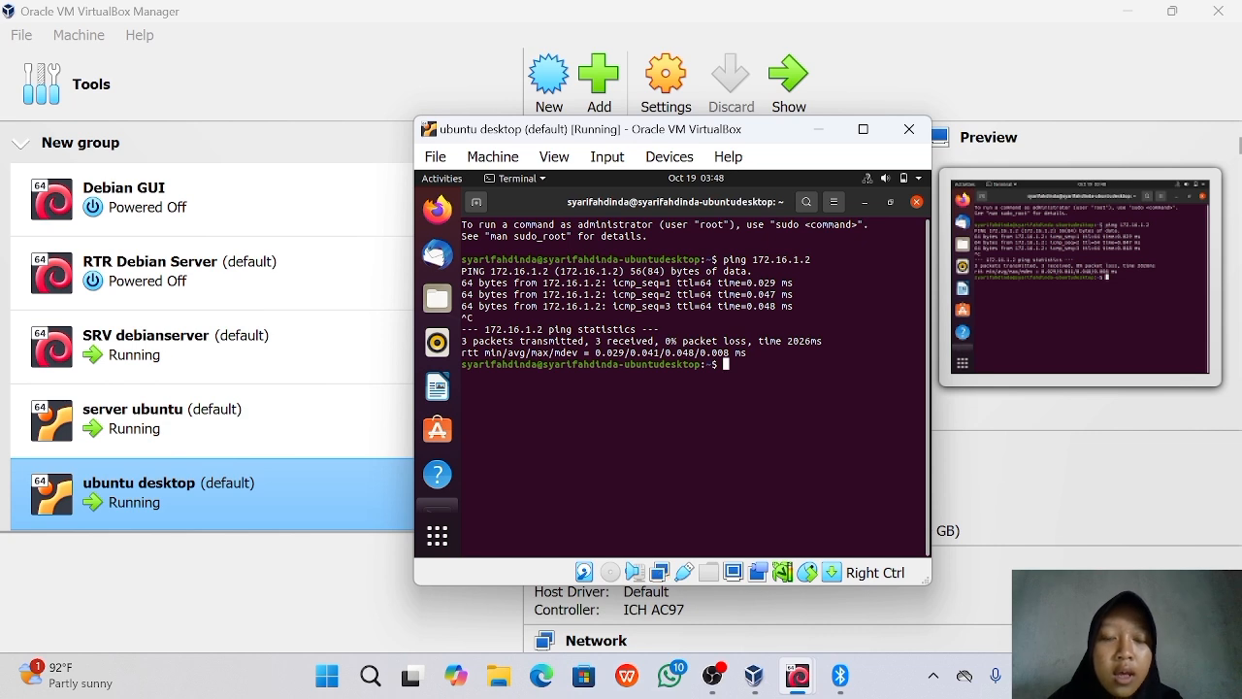